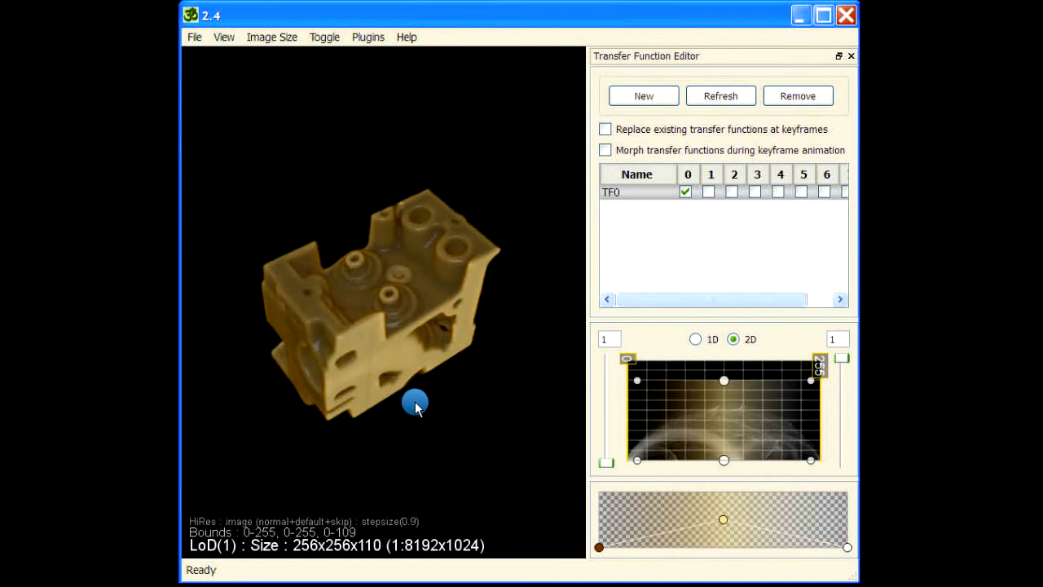
Undock the Transfer Function Editor and move it clear of the render view
{"action": "left_click_drag", "start_coordinate": [692, 57], "coordinate": [1019, 75]}
{"action": "left_click_drag", "start_coordinate": [683, 266], "coordinate": [681, 260]}
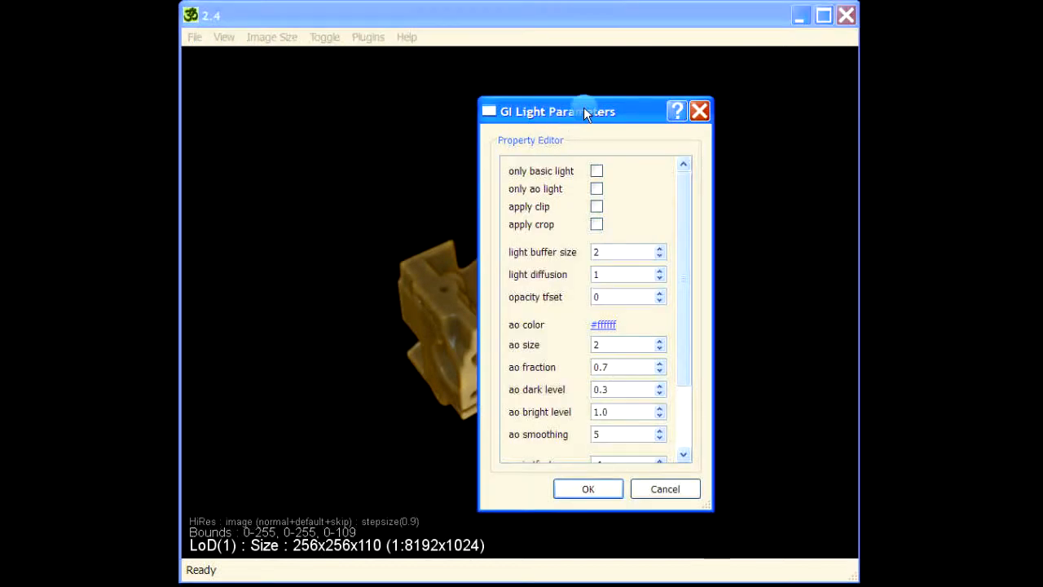
Enable only basic light in the GI light parameters and apply it to the volume
{"action": "left_click_drag", "start_coordinate": [584, 107], "coordinate": [598, 94]}
{"action": "left_click", "coordinate": [610, 158]}
{"action": "left_click", "coordinate": [601, 475]}
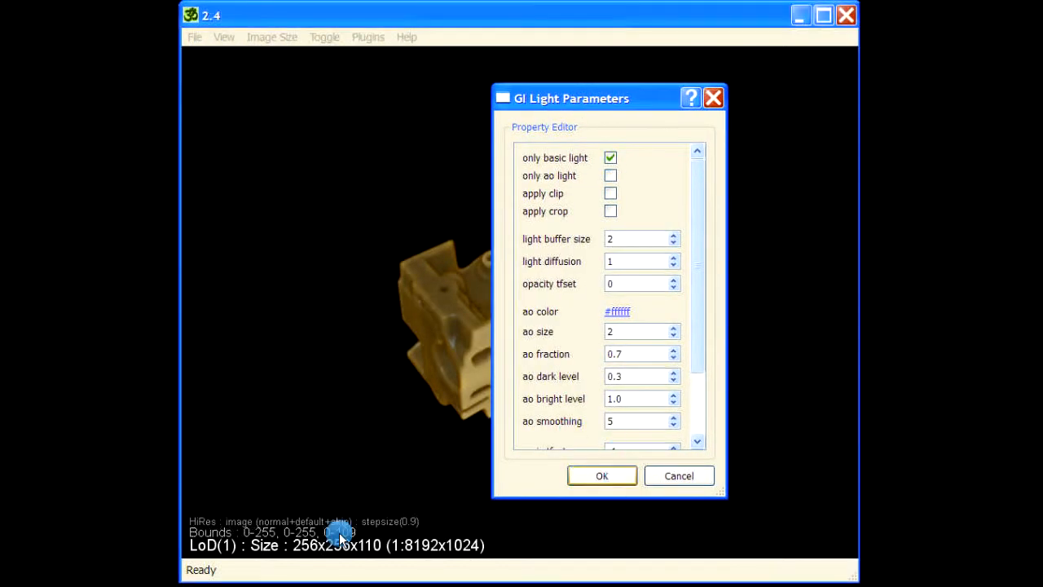
{"action": "left_click_drag", "start_coordinate": [541, 415], "coordinate": [498, 411]}
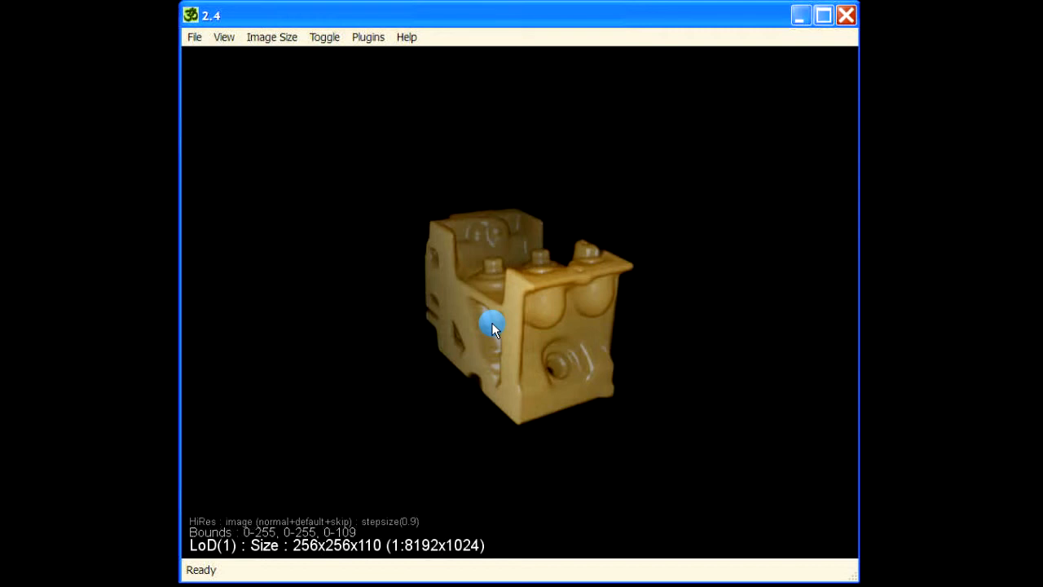
{"action": "mouse_move", "coordinate": [491, 325]}
{"action": "left_mouse_down"}
{"action": "mouse_move", "coordinate": [521, 337]}
{"action": "mouse_move", "coordinate": [570, 328]}
{"action": "mouse_move", "coordinate": [569, 318]}
{"action": "left_mouse_up"}
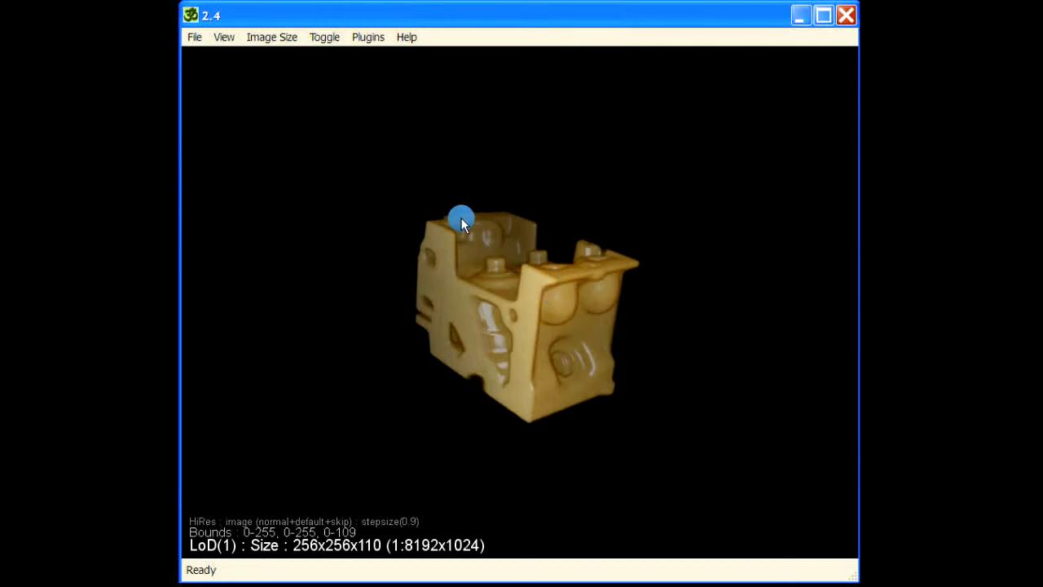
Look up the hotkey for the GI lighting dialog in the hotkey and mouse section of Command Help
{"action": "key", "text": "g"}
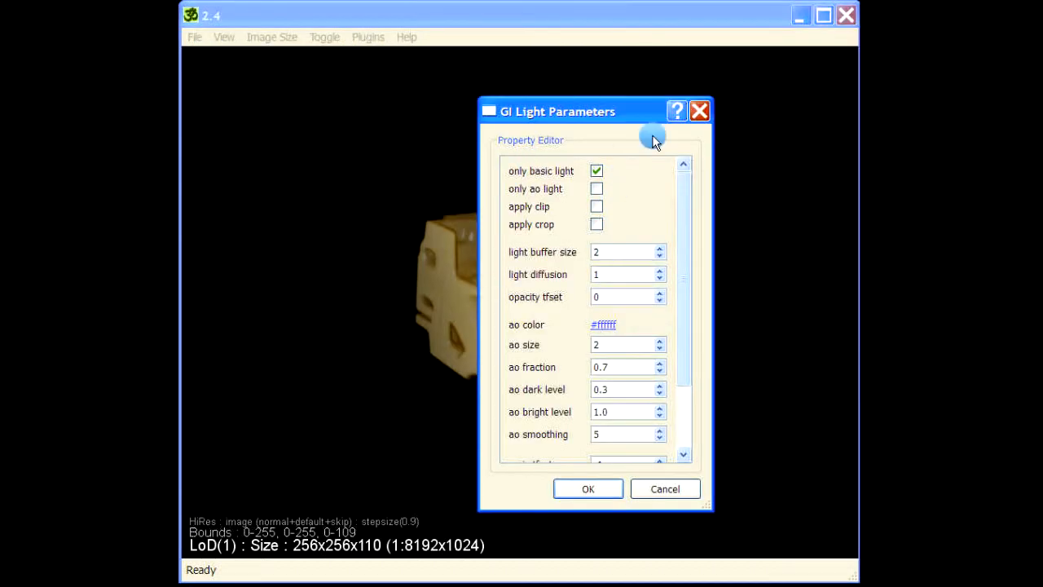
{"action": "left_click", "coordinate": [700, 111]}
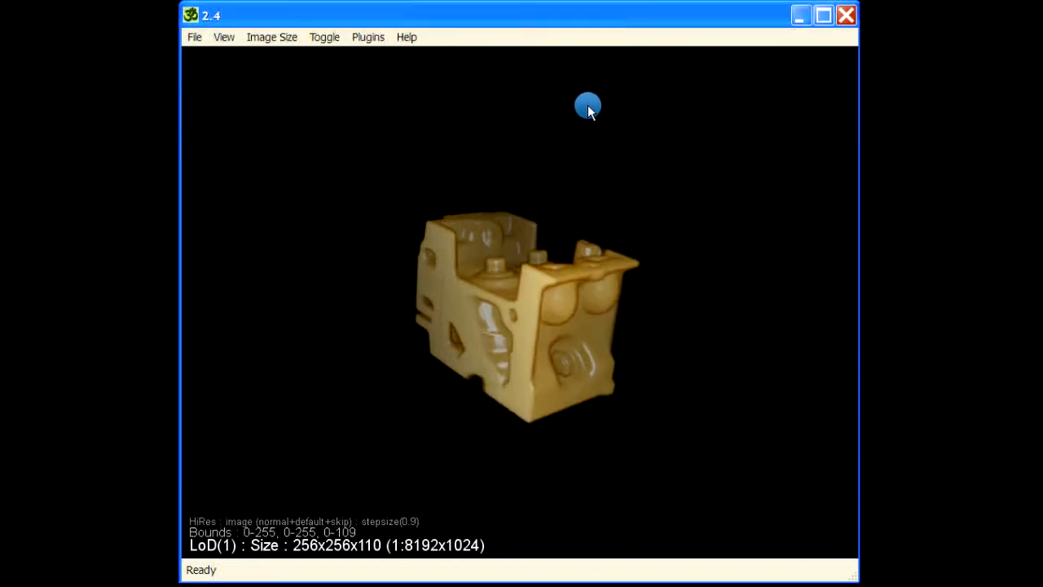
{"action": "key", "text": "space"}
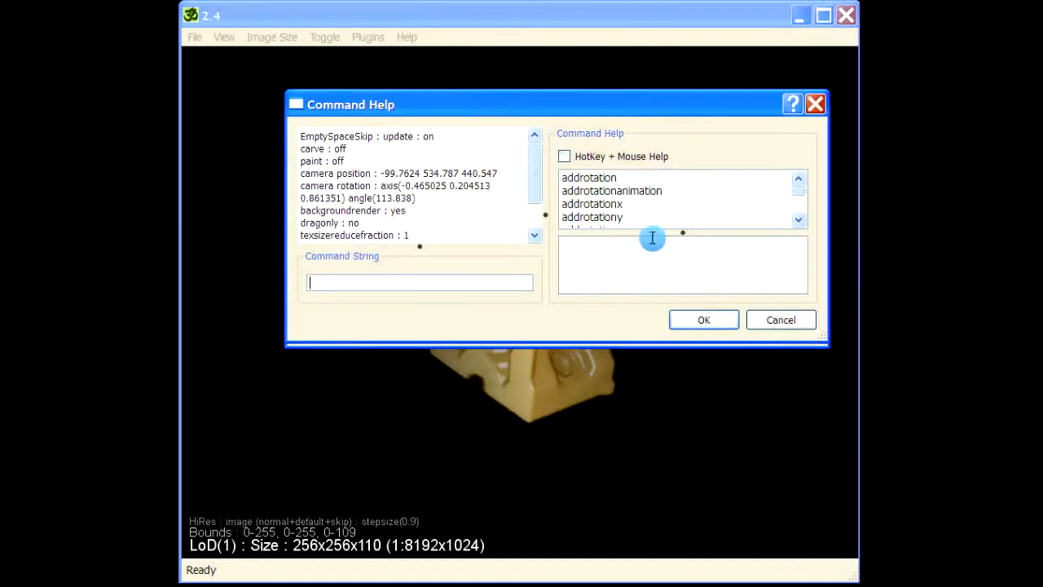
{"action": "left_click_drag", "start_coordinate": [819, 335], "coordinate": [806, 437]}
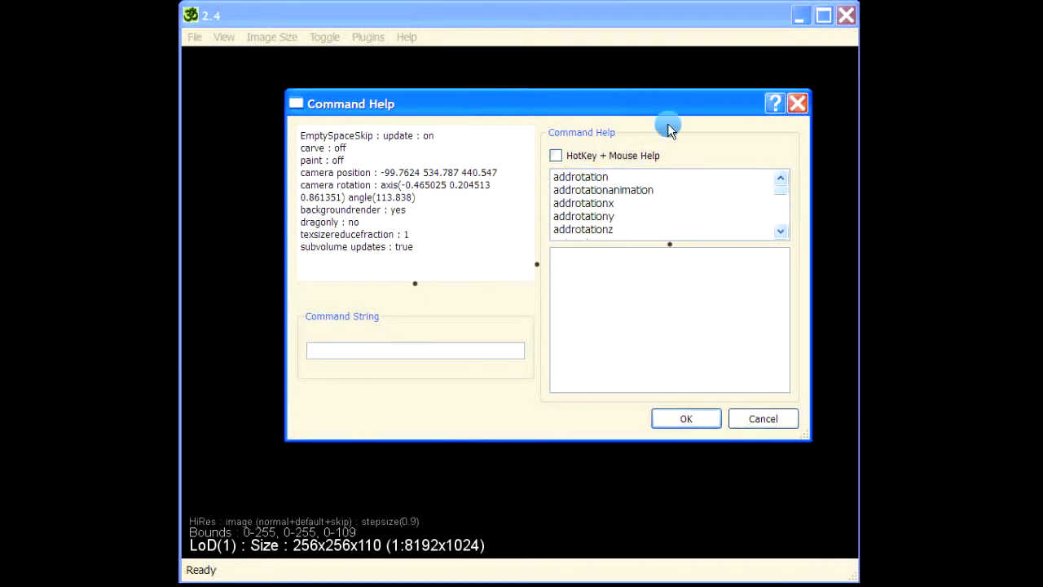
{"action": "left_click", "coordinate": [592, 156]}
{"action": "scroll", "coordinate": [650, 208], "scroll_direction": "down", "scroll_amount": 5}
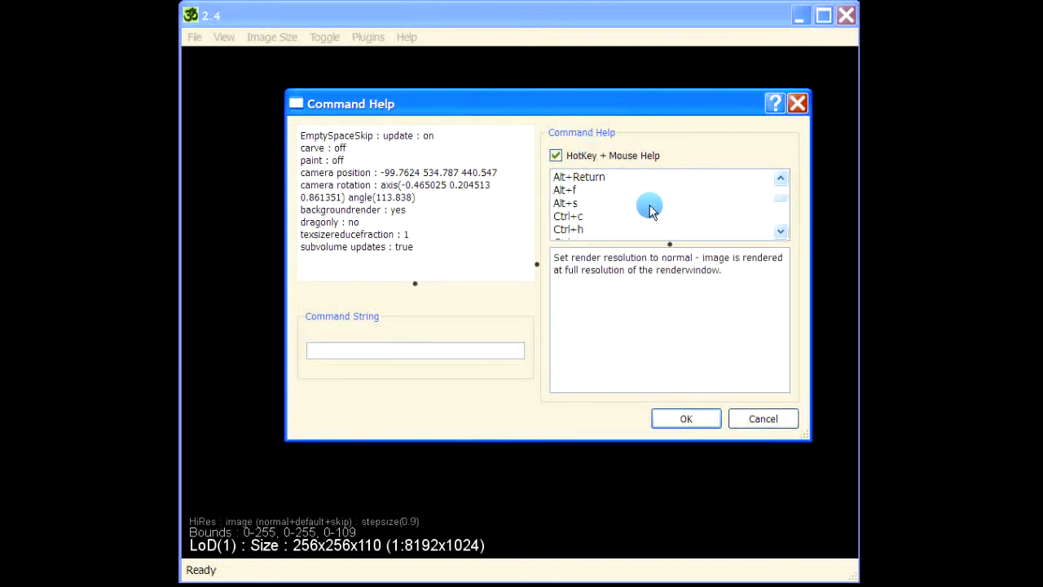
{"action": "scroll", "coordinate": [650, 205], "scroll_direction": "down", "scroll_amount": 10}
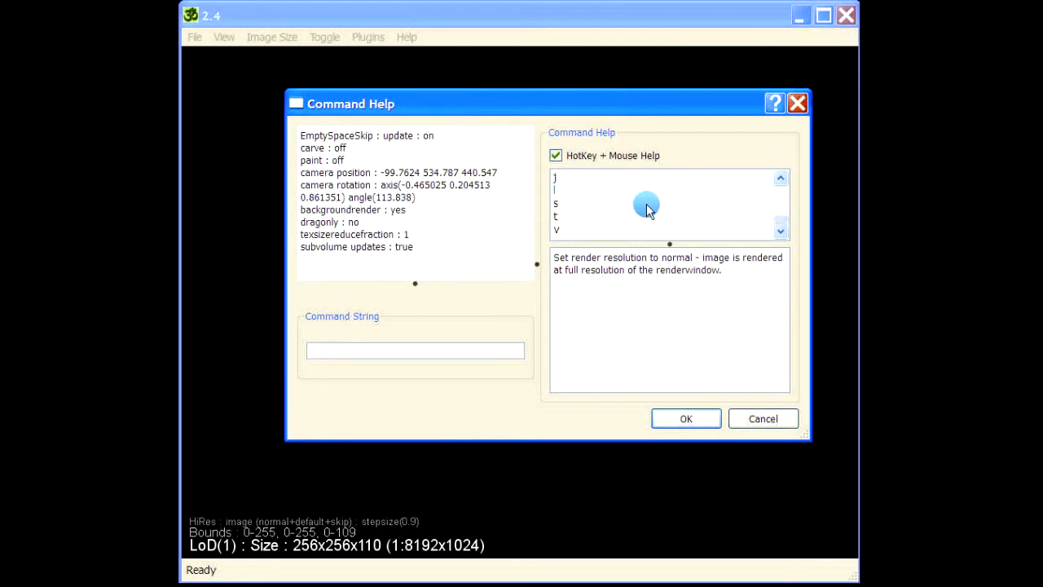
{"action": "left_click_drag", "start_coordinate": [779, 221], "coordinate": [778, 184]}
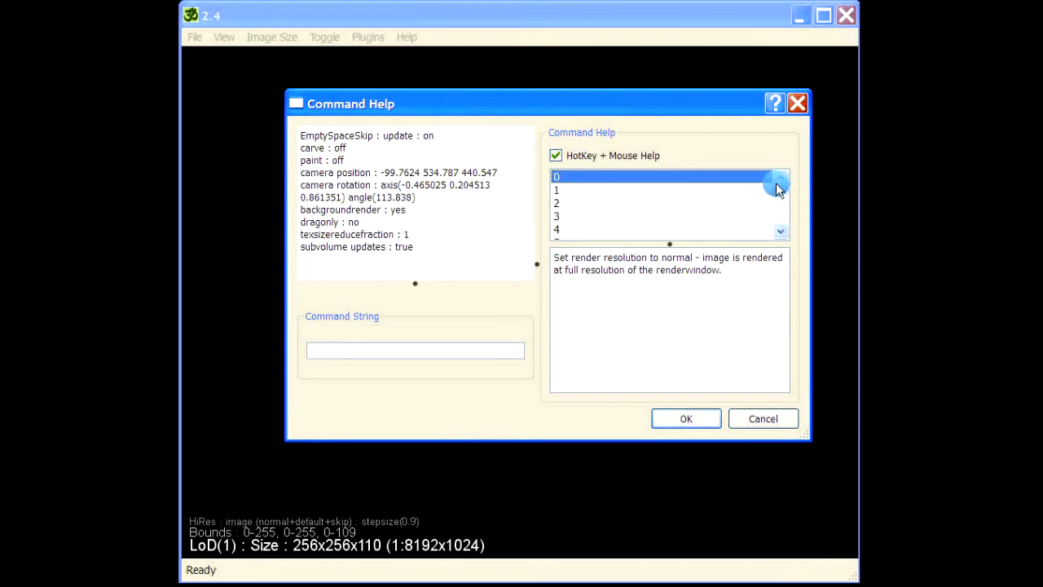
{"action": "key", "text": "t"}
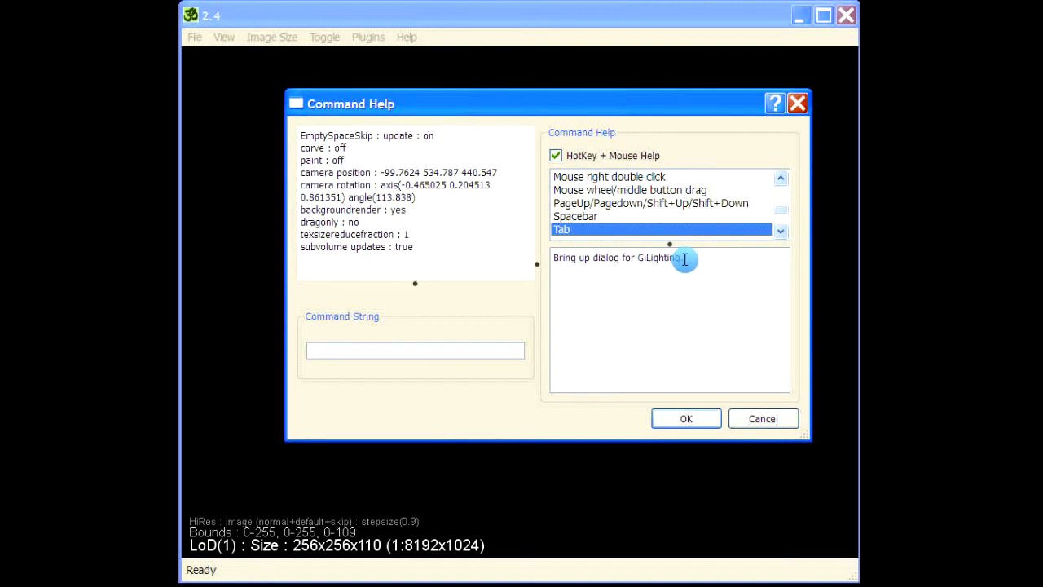
{"action": "left_click", "coordinate": [676, 420]}
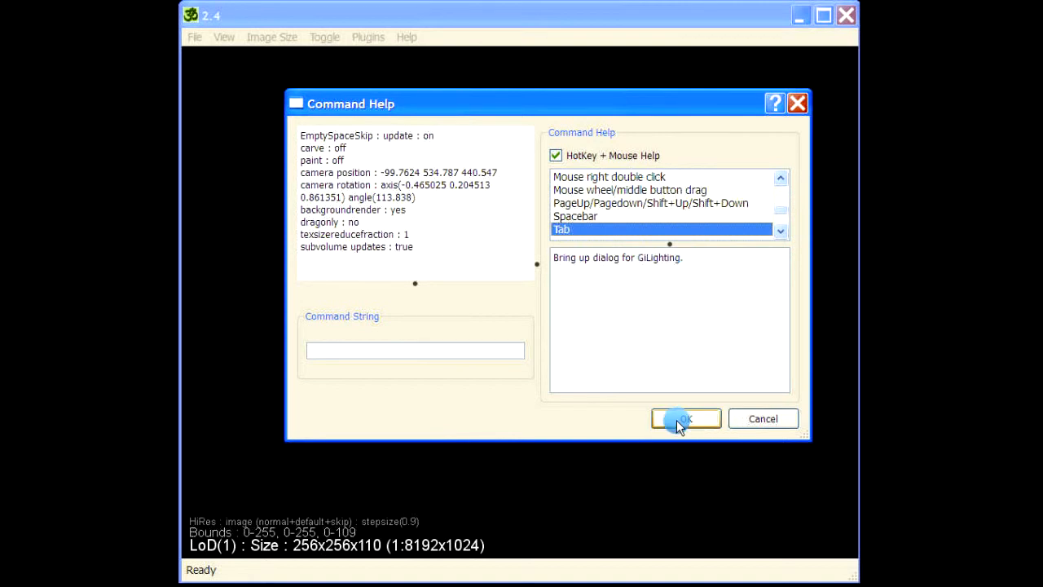
Disable only basic light in the GI light parameters and apply the full lighting to the volume
{"action": "key", "text": "Tab"}
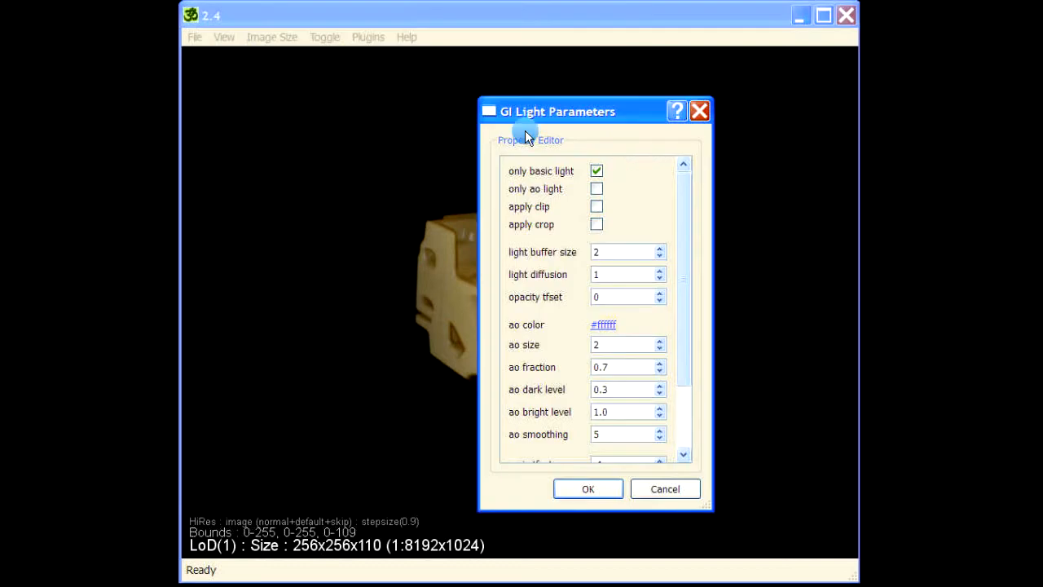
{"action": "left_click_drag", "start_coordinate": [561, 112], "coordinate": [685, 96]}
{"action": "left_click", "coordinate": [722, 155]}
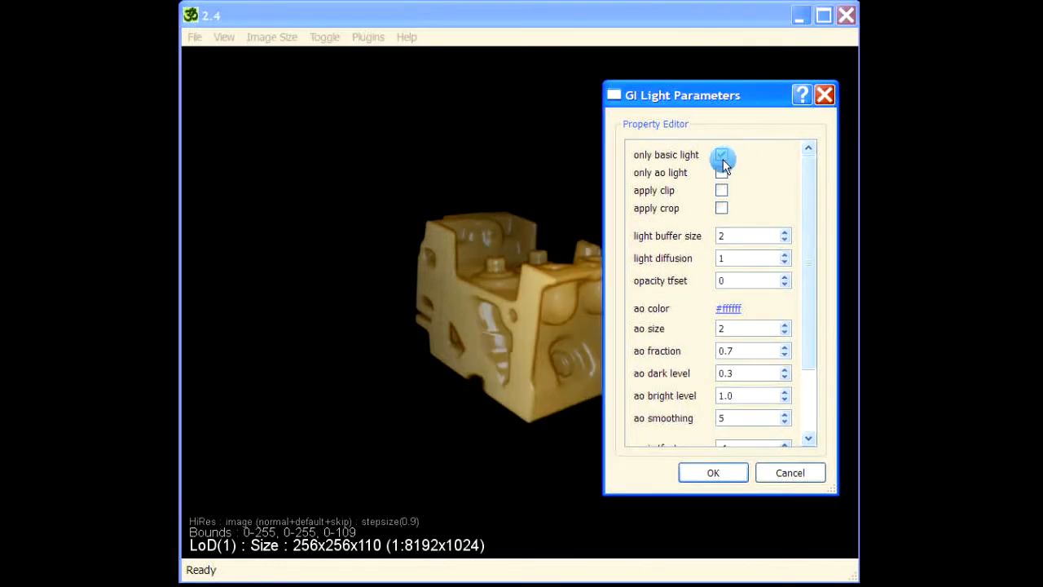
{"action": "left_click", "coordinate": [715, 156]}
{"action": "left_click", "coordinate": [642, 161]}
{"action": "left_click", "coordinate": [728, 471]}
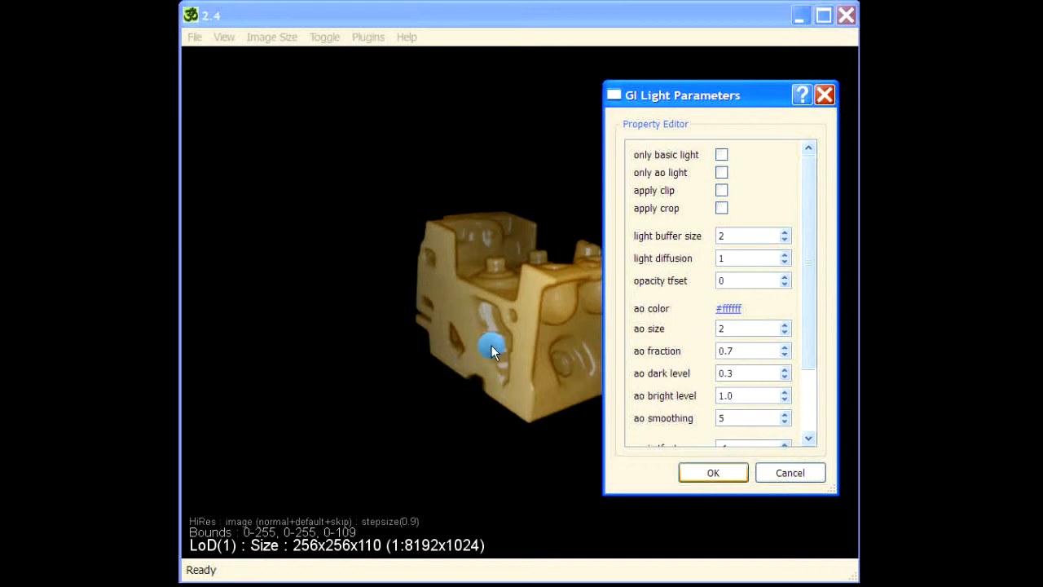
{"action": "left_click_drag", "start_coordinate": [704, 353], "coordinate": [626, 385]}
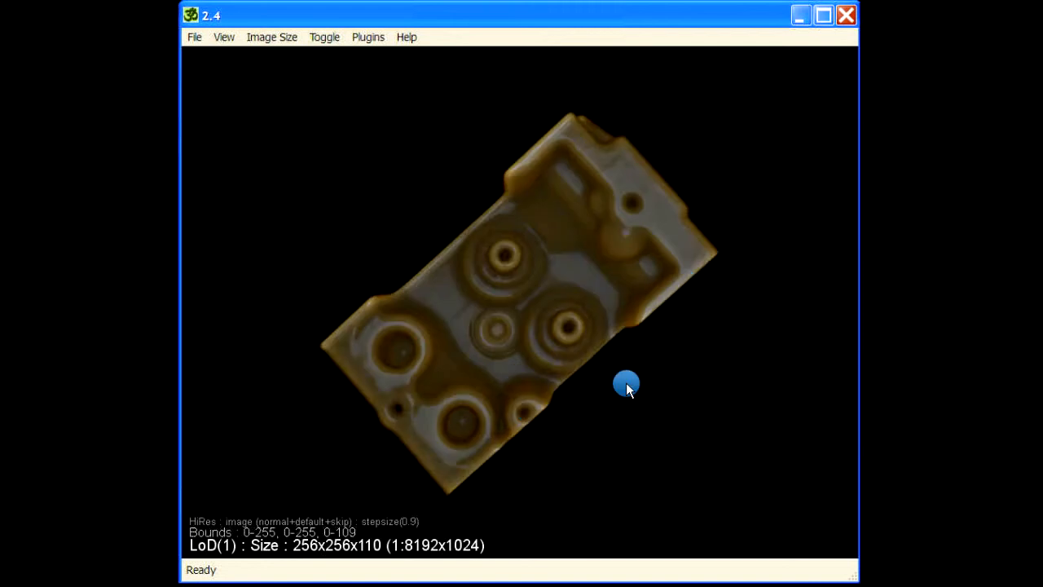
{"action": "left_click_drag", "start_coordinate": [386, 308], "coordinate": [513, 279]}
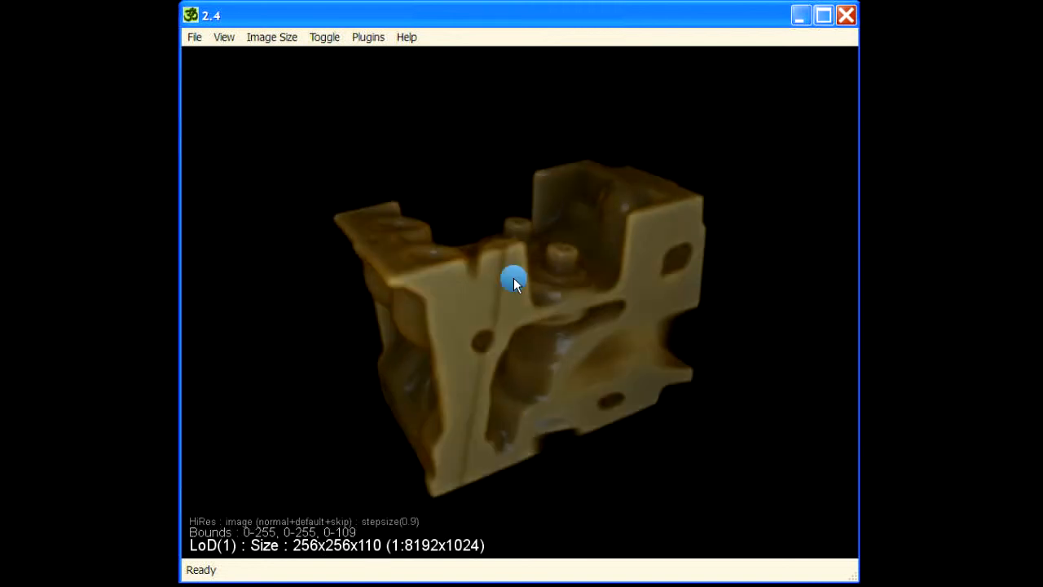
Try light buffer sizes of 4 and 1 in the GI light parameters, return the value to 2 and apply
{"action": "key", "text": "g"}
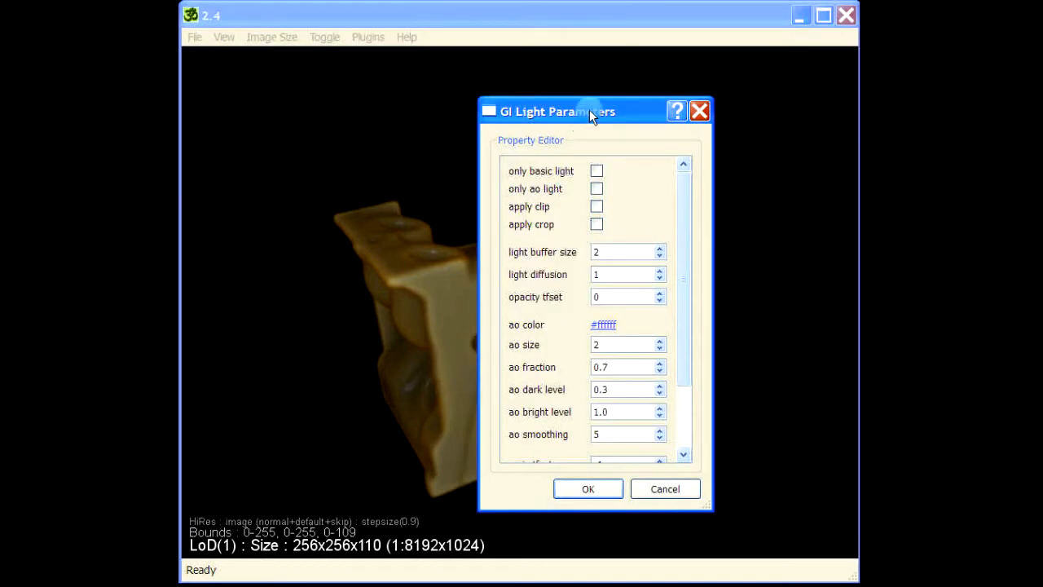
{"action": "left_click_drag", "start_coordinate": [589, 114], "coordinate": [666, 93]}
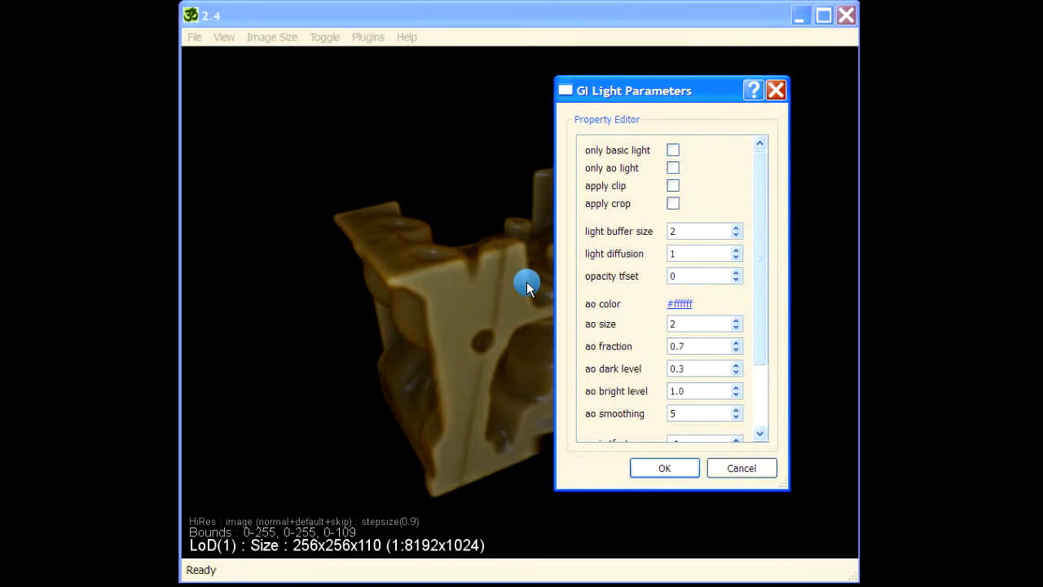
{"action": "left_click_drag", "start_coordinate": [694, 91], "coordinate": [704, 70]}
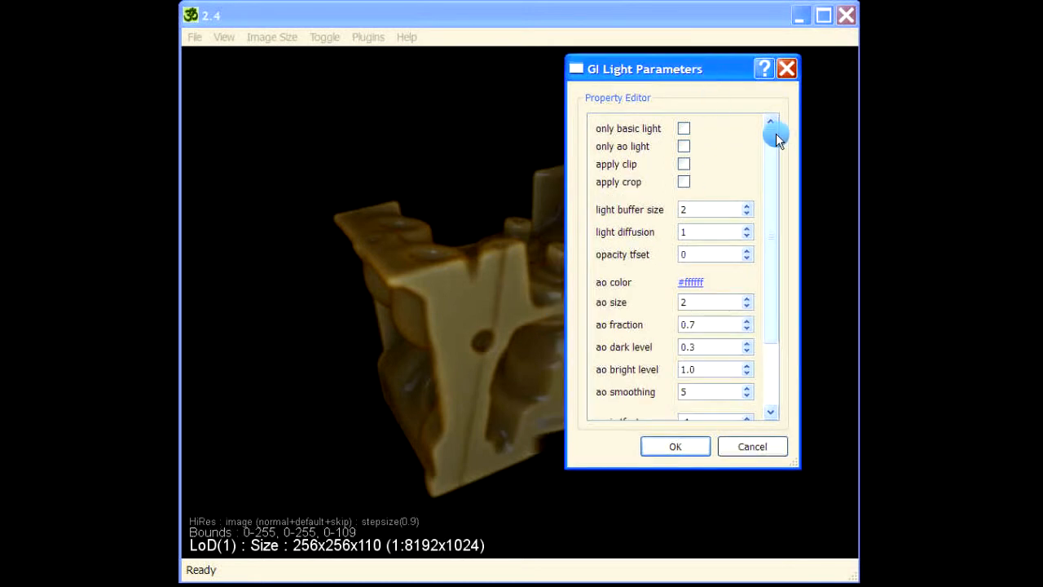
{"action": "left_click_drag", "start_coordinate": [769, 221], "coordinate": [770, 175]}
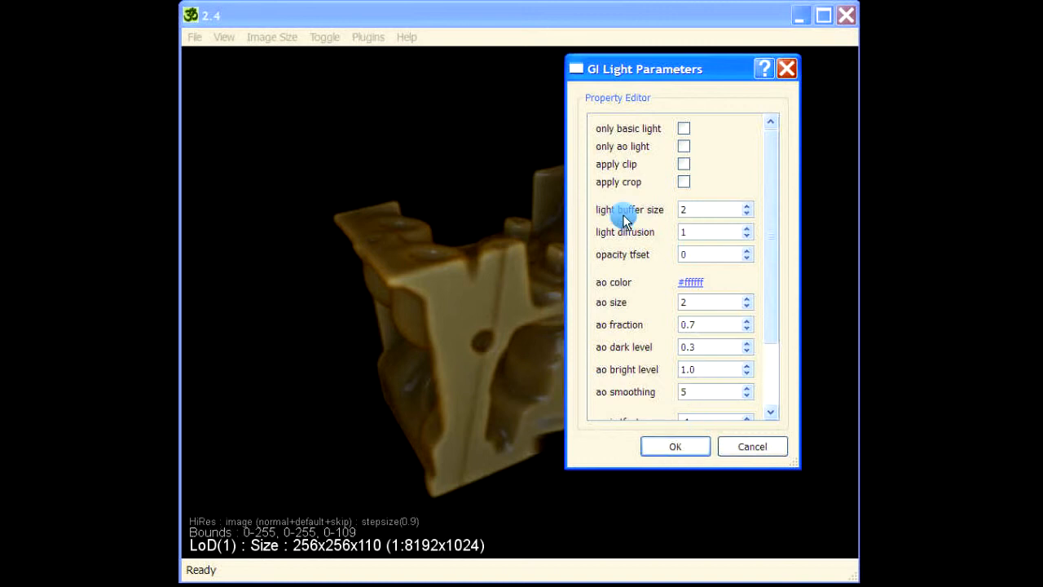
{"action": "left_click", "coordinate": [746, 213]}
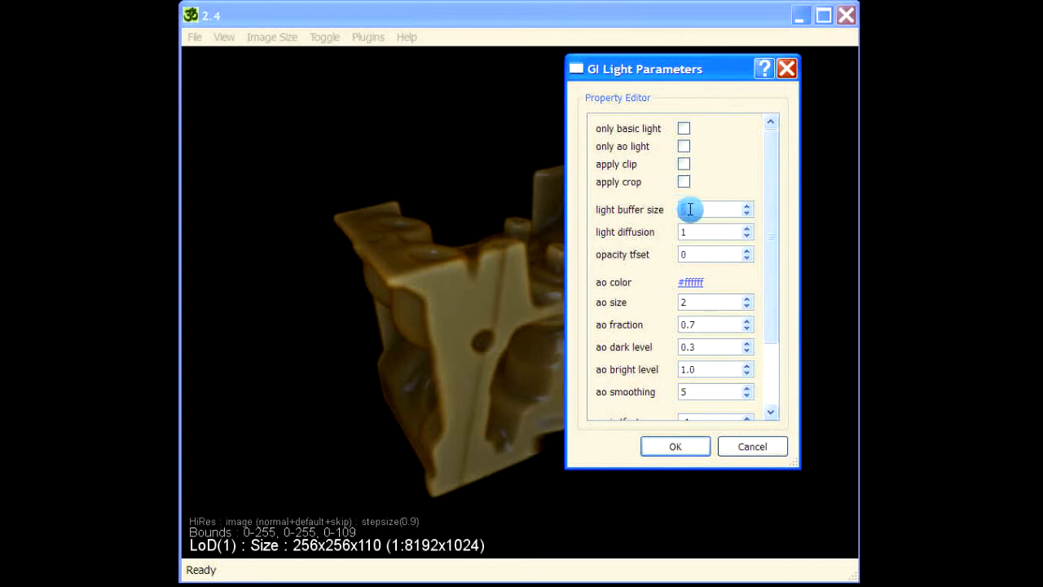
{"action": "left_click", "coordinate": [746, 214]}
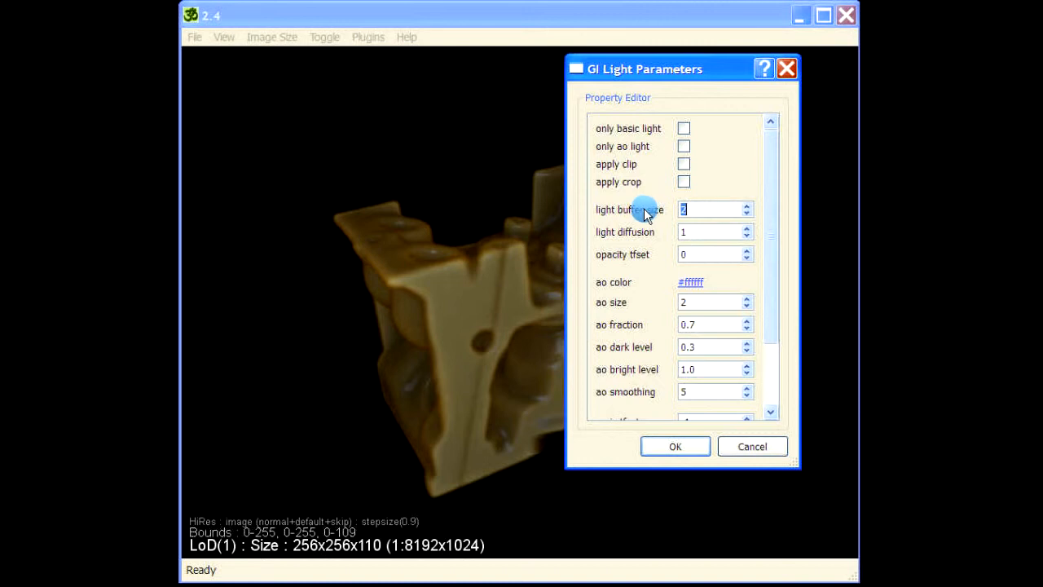
{"action": "left_click", "coordinate": [747, 206]}
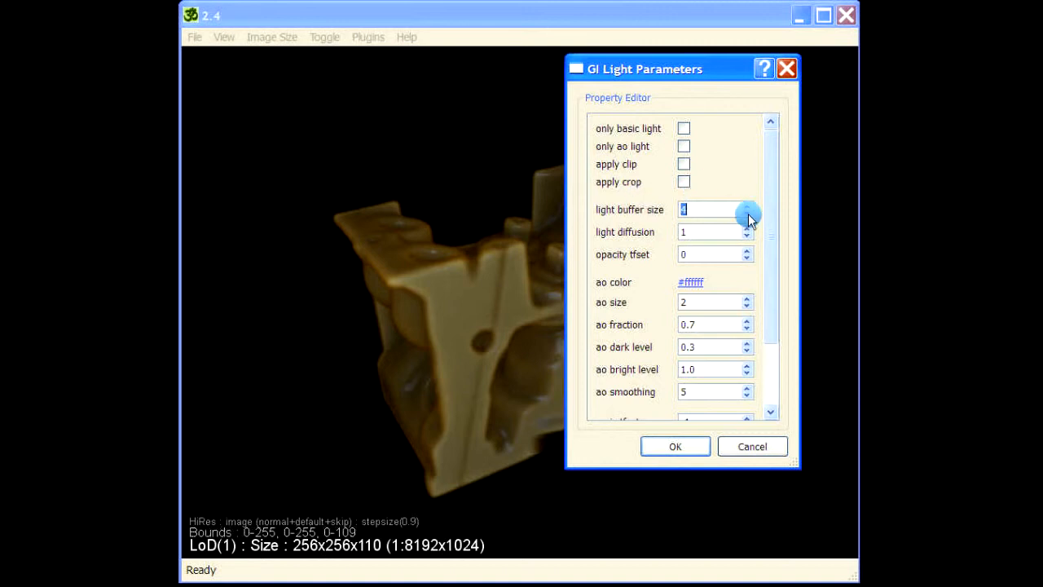
{"action": "left_click", "coordinate": [749, 216]}
{"action": "left_click", "coordinate": [749, 215]}
{"action": "left_click", "coordinate": [749, 215]}
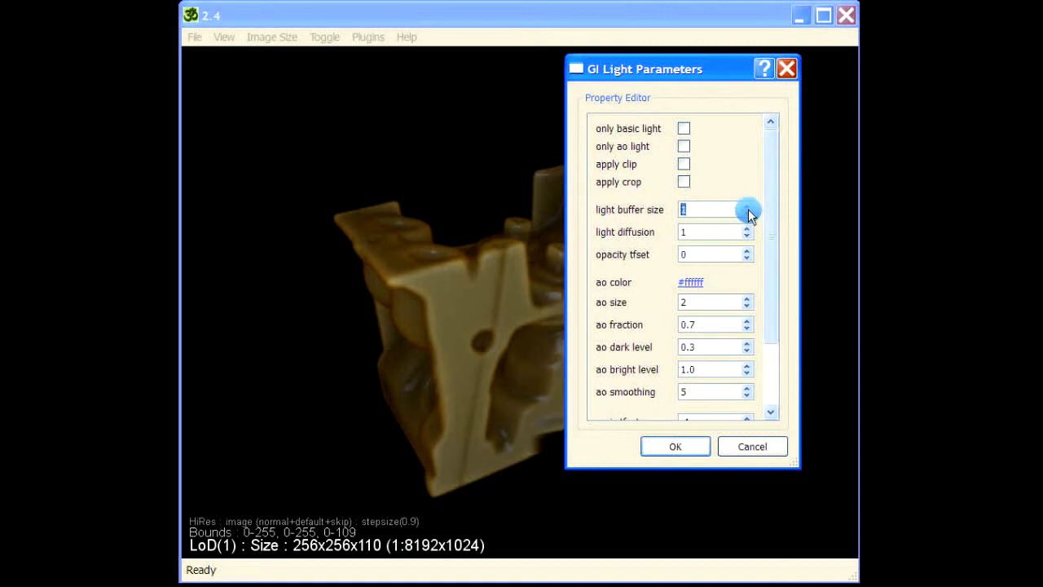
{"action": "left_click", "coordinate": [746, 206]}
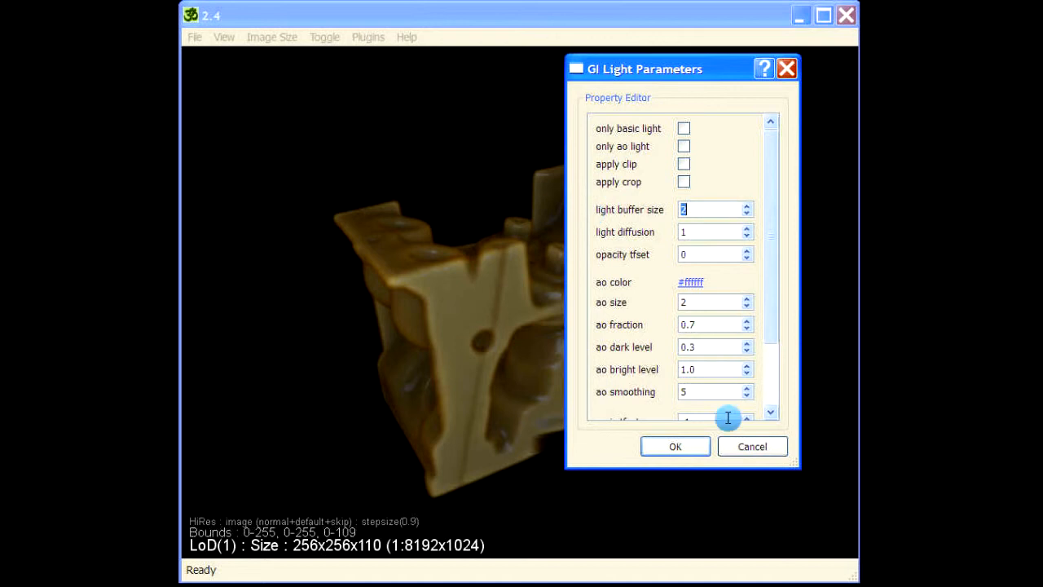
{"action": "left_click", "coordinate": [689, 445]}
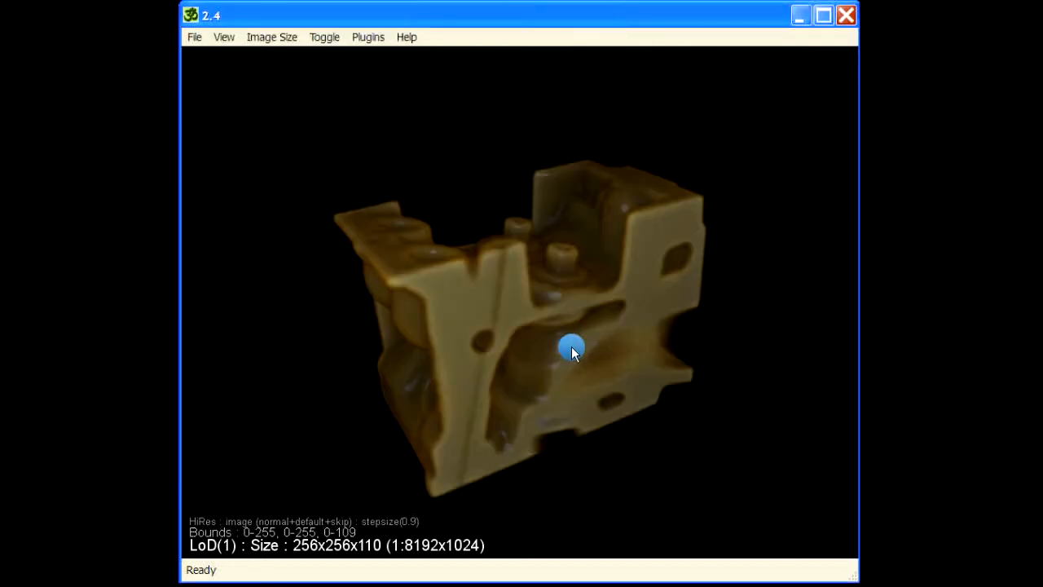
Set the light buffer size to 1 in the GI light parameters and apply it to the volume
{"action": "left_click_drag", "start_coordinate": [571, 346], "coordinate": [461, 277]}
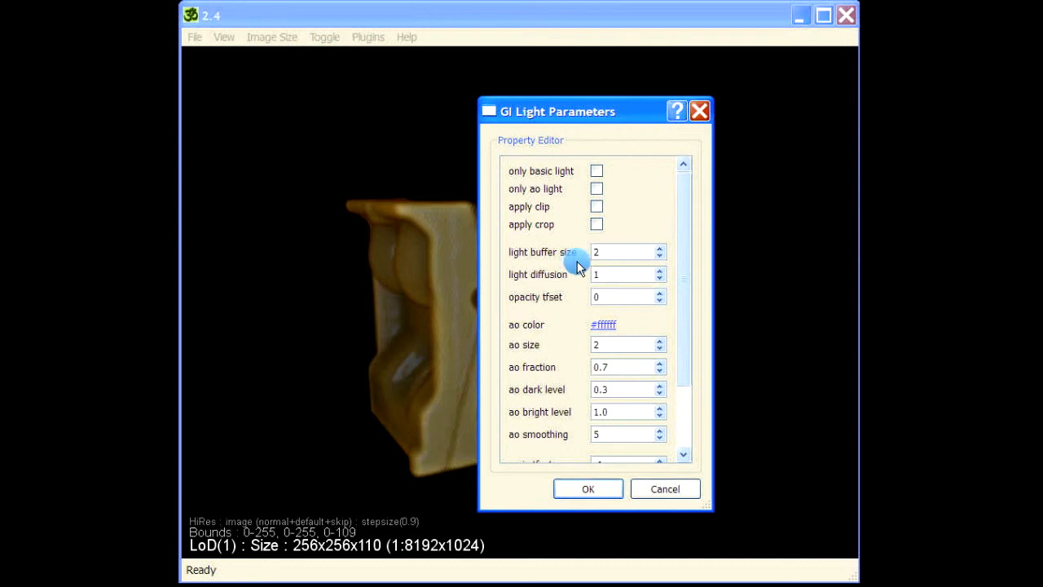
{"action": "left_click", "coordinate": [588, 489]}
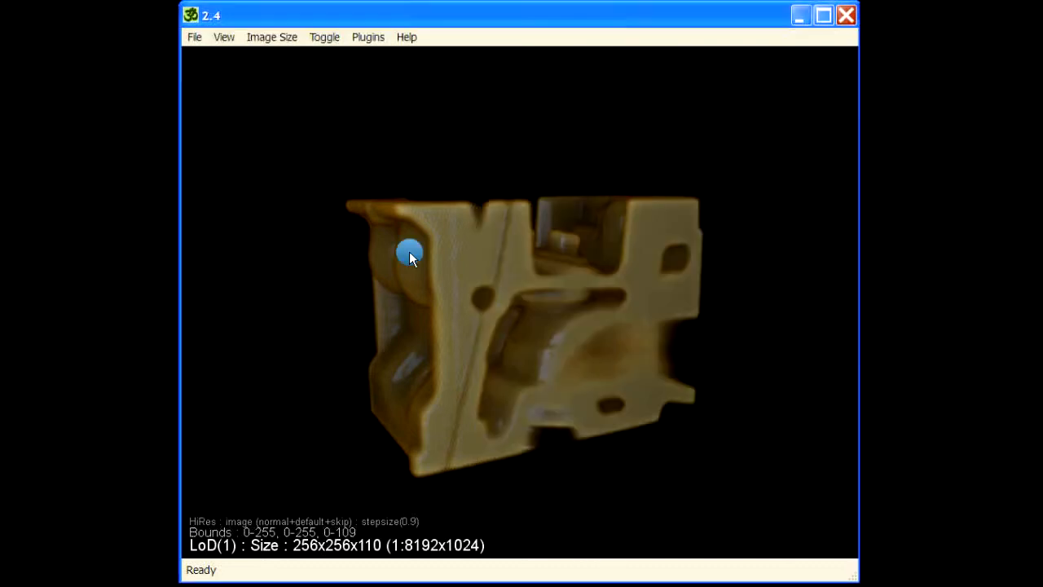
{"action": "left_click_drag", "start_coordinate": [409, 251], "coordinate": [623, 440]}
{"action": "left_click_drag", "start_coordinate": [497, 326], "coordinate": [527, 289]}
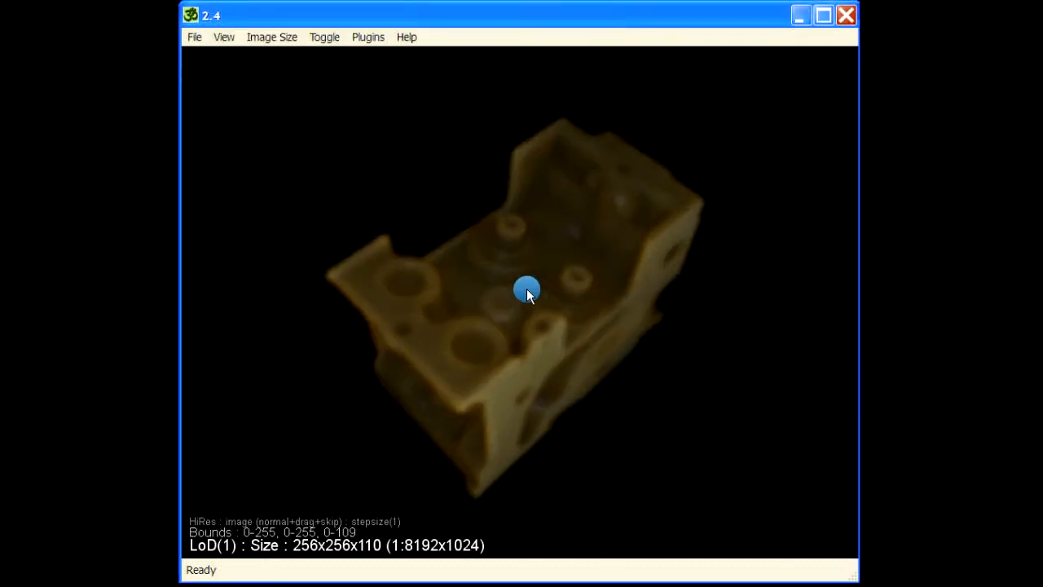
{"action": "key", "text": "g"}
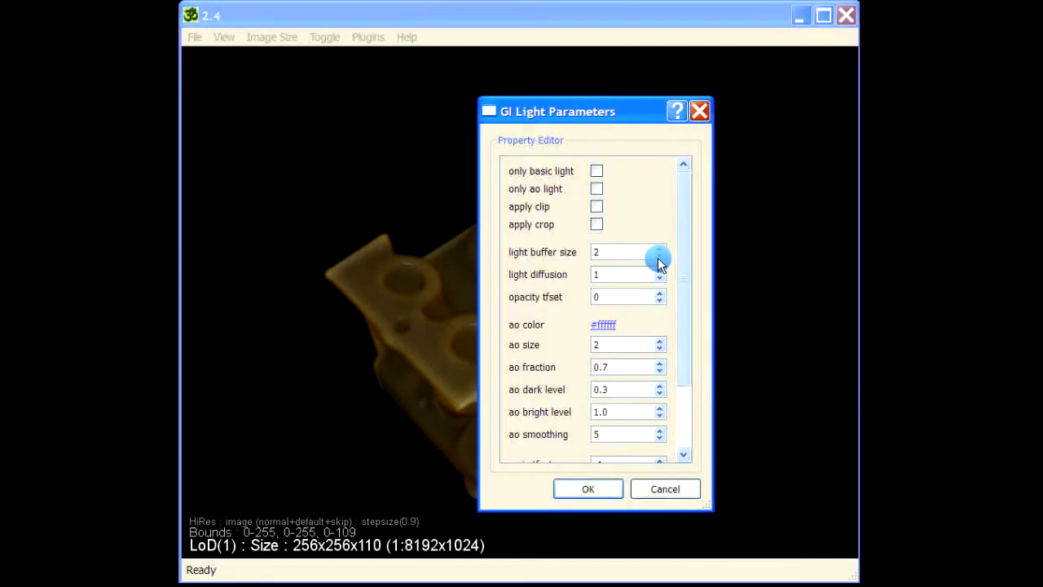
{"action": "left_click", "coordinate": [658, 256]}
{"action": "left_click", "coordinate": [587, 487]}
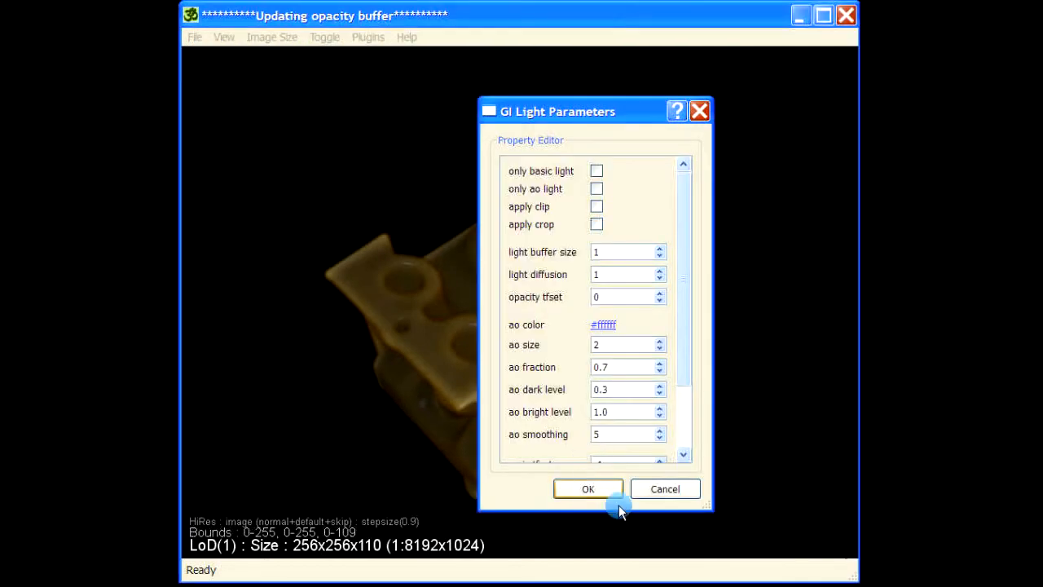
{"action": "left_click_drag", "start_coordinate": [617, 508], "coordinate": [659, 374]}
Set the light buffer size to 5 in the GI light parameters, apply it and rotate the volume to inspect the lighting
{"action": "key", "text": "g"}
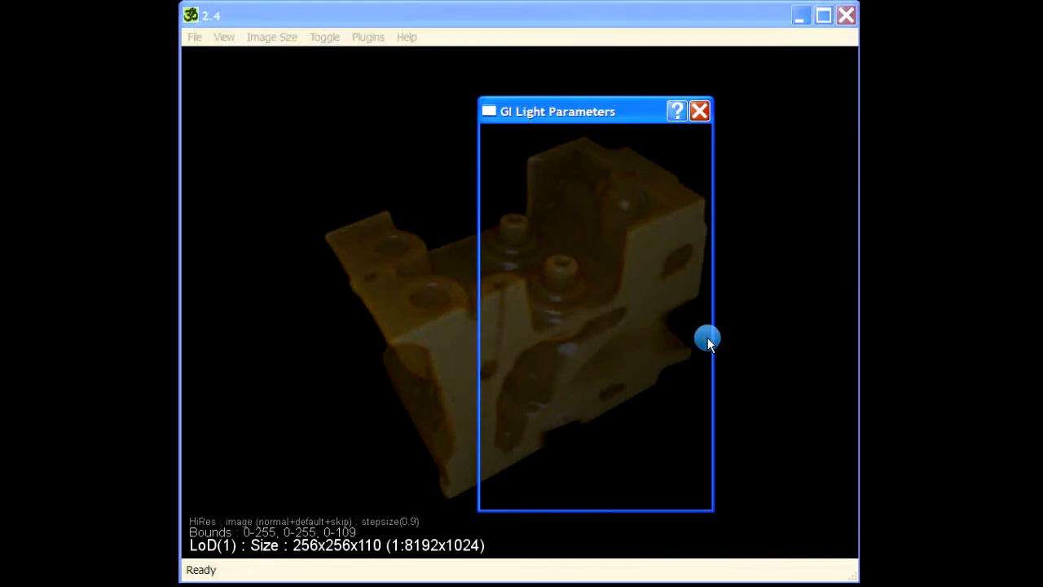
{"action": "left_click", "coordinate": [657, 247]}
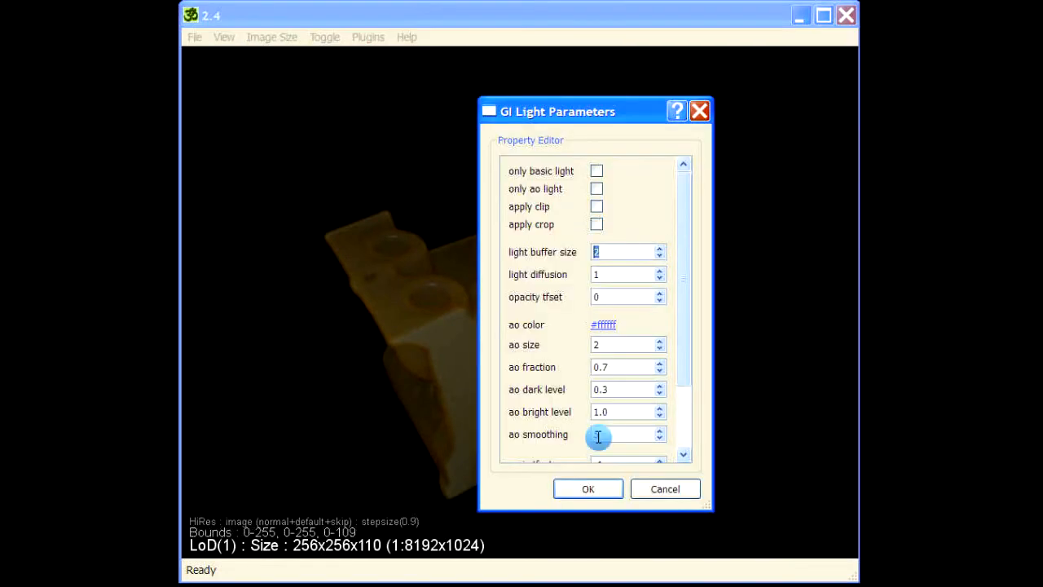
{"action": "left_click", "coordinate": [661, 249]}
{"action": "left_click", "coordinate": [661, 249]}
{"action": "left_click", "coordinate": [661, 249]}
{"action": "left_click", "coordinate": [588, 487]}
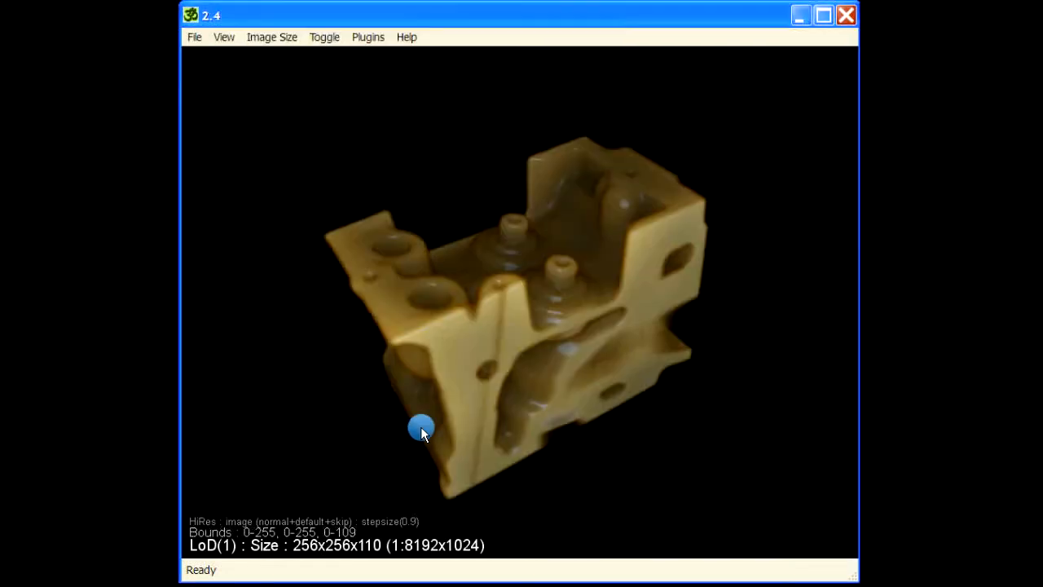
{"action": "left_click_drag", "start_coordinate": [650, 345], "coordinate": [676, 341]}
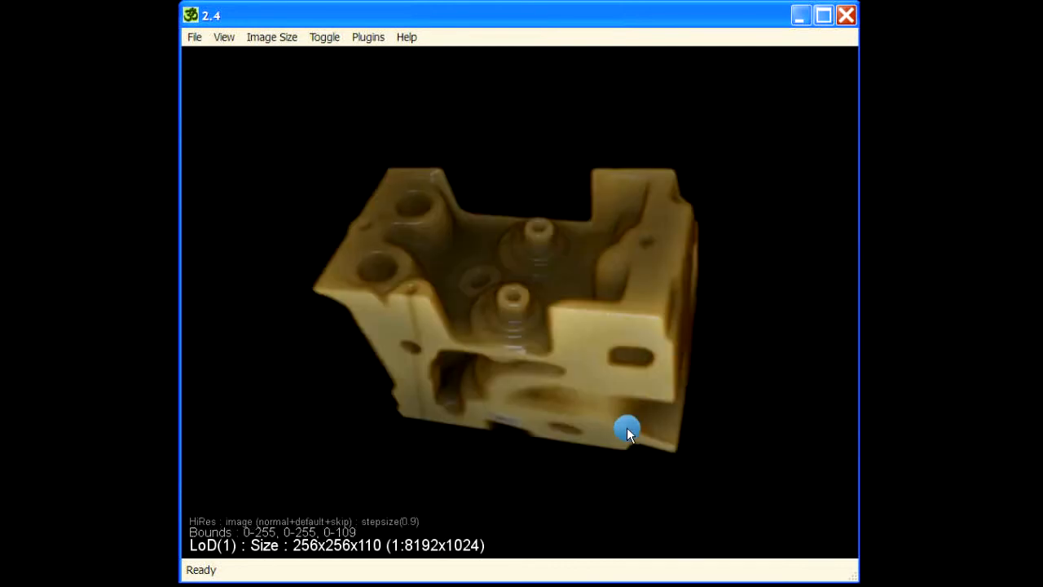
{"action": "left_click_drag", "start_coordinate": [531, 368], "coordinate": [563, 386]}
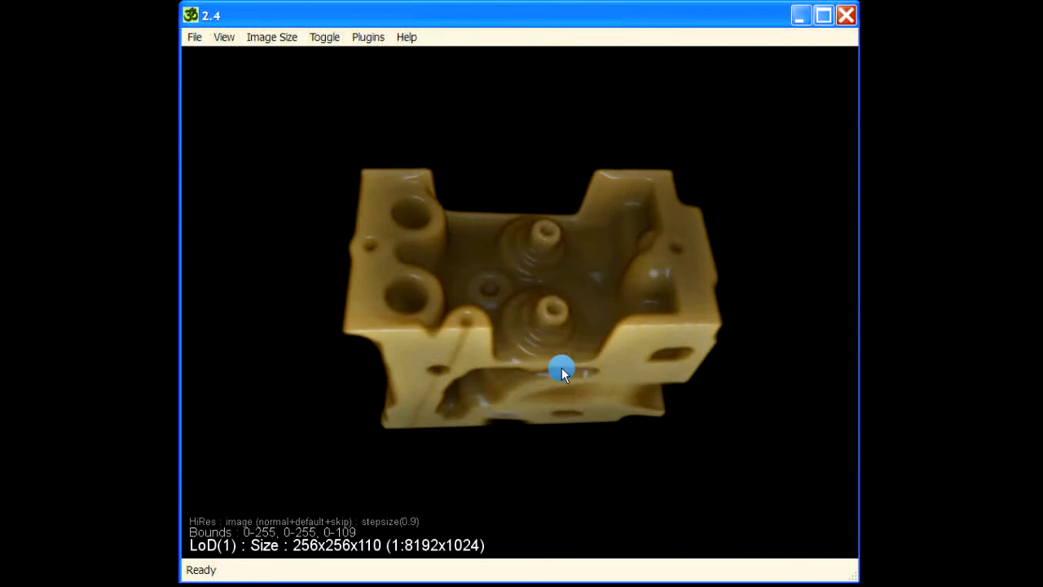
Set the light buffer size to 2 in the GI light parameters and apply it to the volume
{"action": "key", "text": "g"}
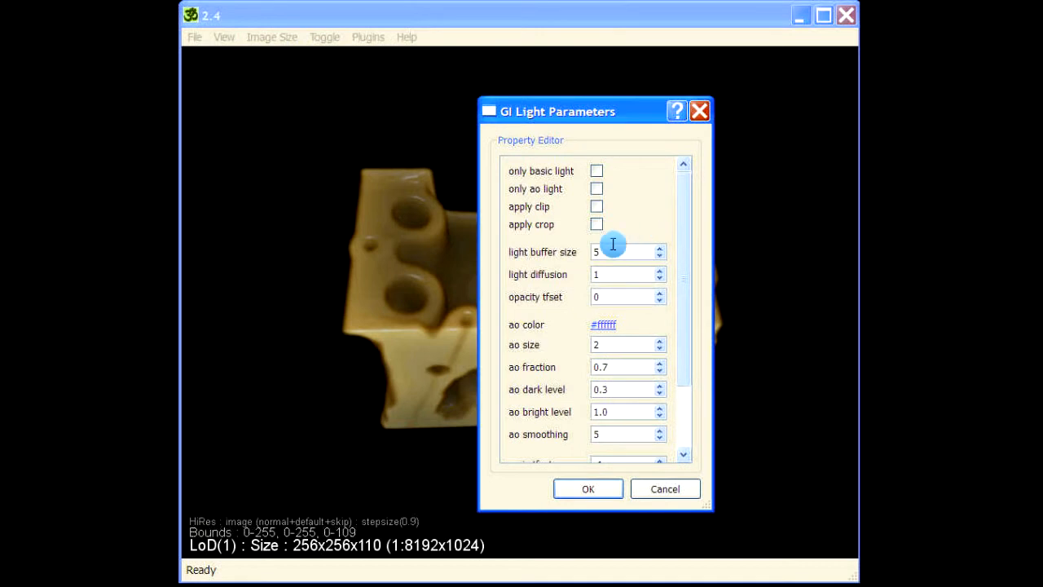
{"action": "left_click_drag", "start_coordinate": [612, 248], "coordinate": [538, 253]}
{"action": "type", "text": "2"}
{"action": "left_click", "coordinate": [587, 488]}
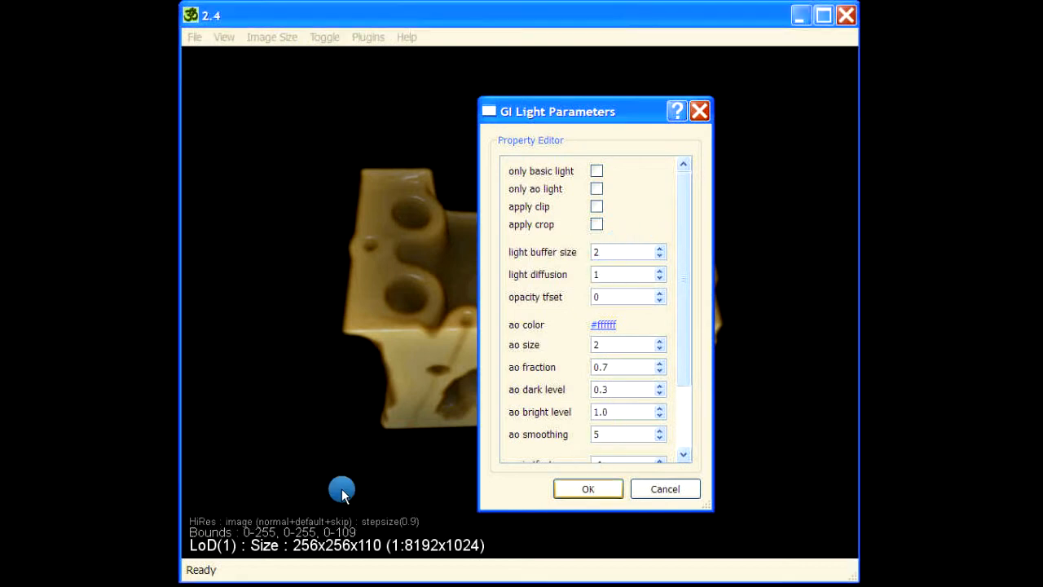
{"action": "left_click_drag", "start_coordinate": [391, 439], "coordinate": [594, 413]}
Change the ao color to the pale yellow #fffcaa in the GI light parameters and apply it
{"action": "key", "text": "g"}
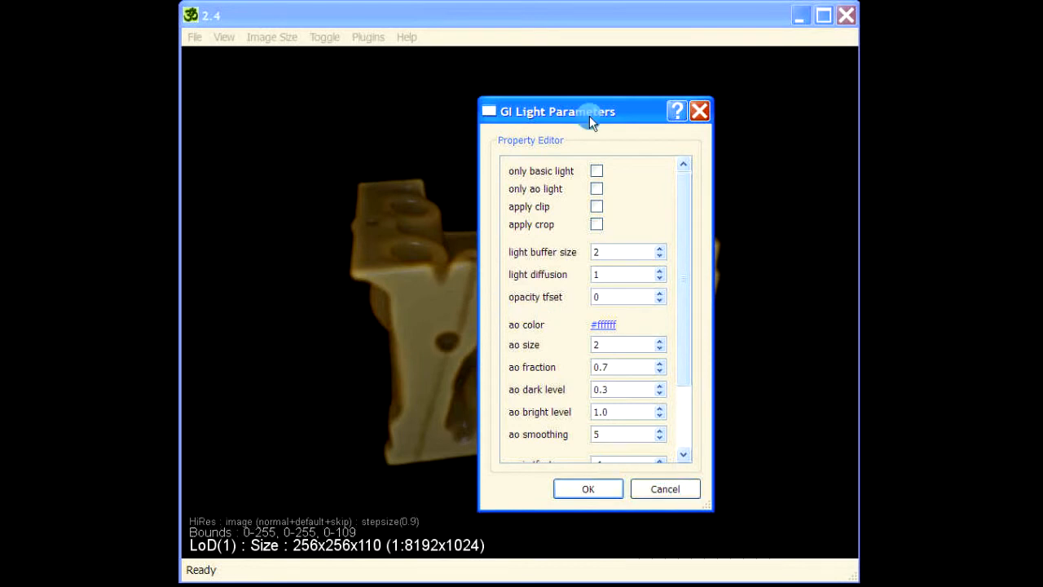
{"action": "left_click", "coordinate": [603, 324]}
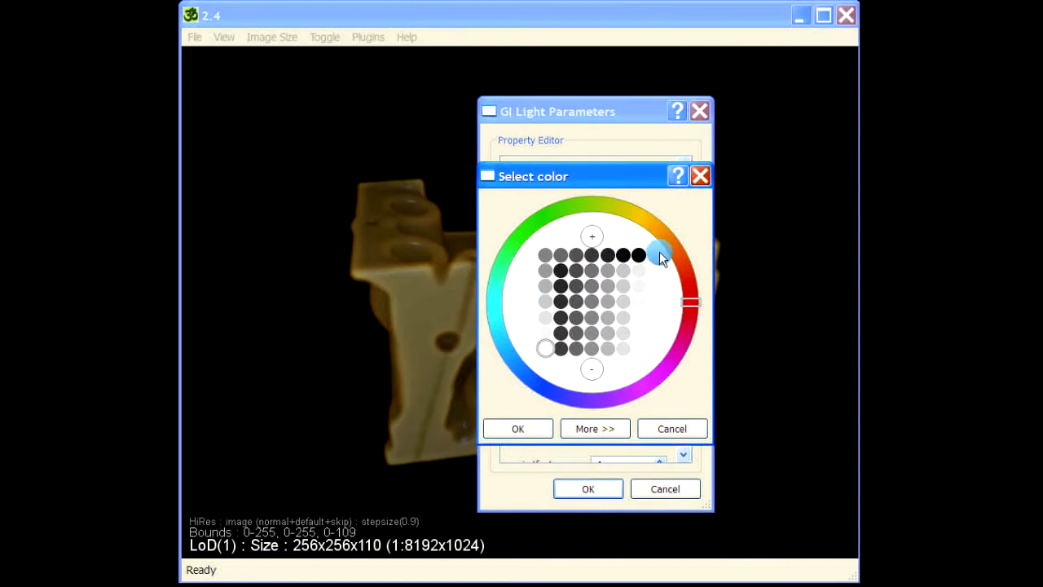
{"action": "left_click", "coordinate": [640, 220]}
{"action": "left_click", "coordinate": [576, 347]}
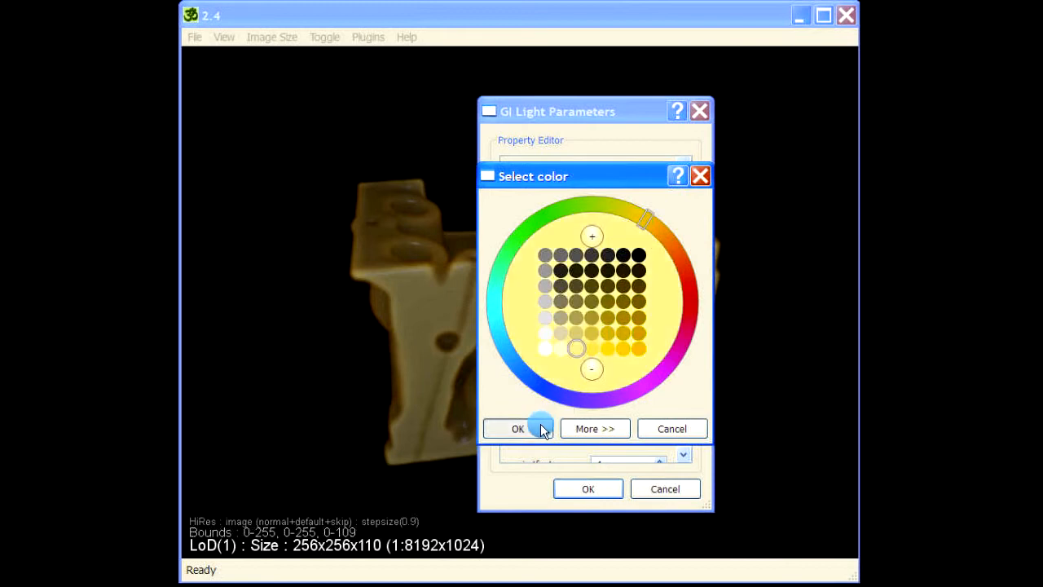
{"action": "left_click", "coordinate": [543, 428]}
{"action": "left_click", "coordinate": [588, 488]}
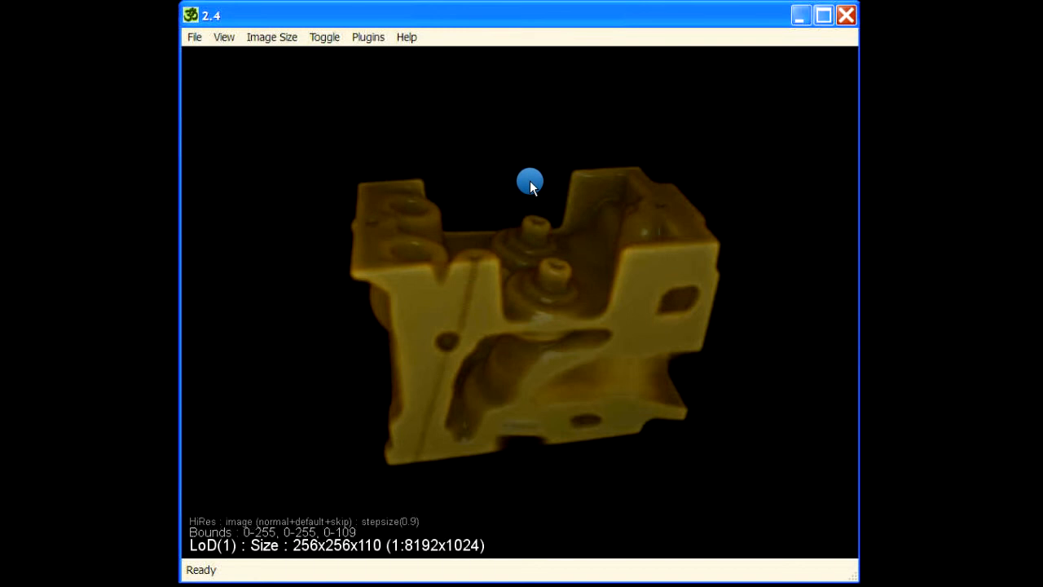
Set the ao size to 1 in the GI light parameters, apply it and rotate the volume to inspect the shading
{"action": "key", "text": "g"}
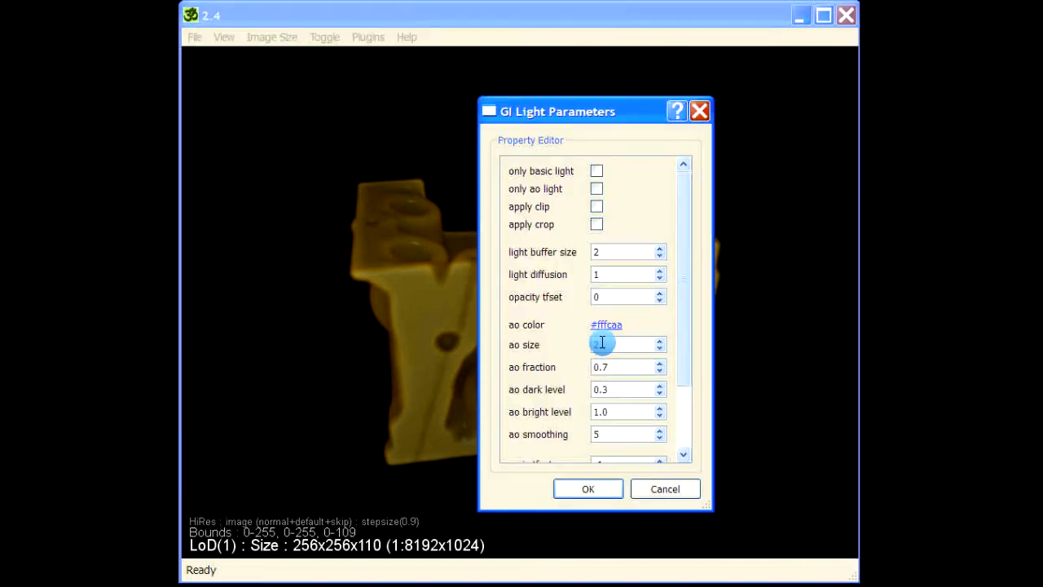
{"action": "left_click", "coordinate": [654, 486]}
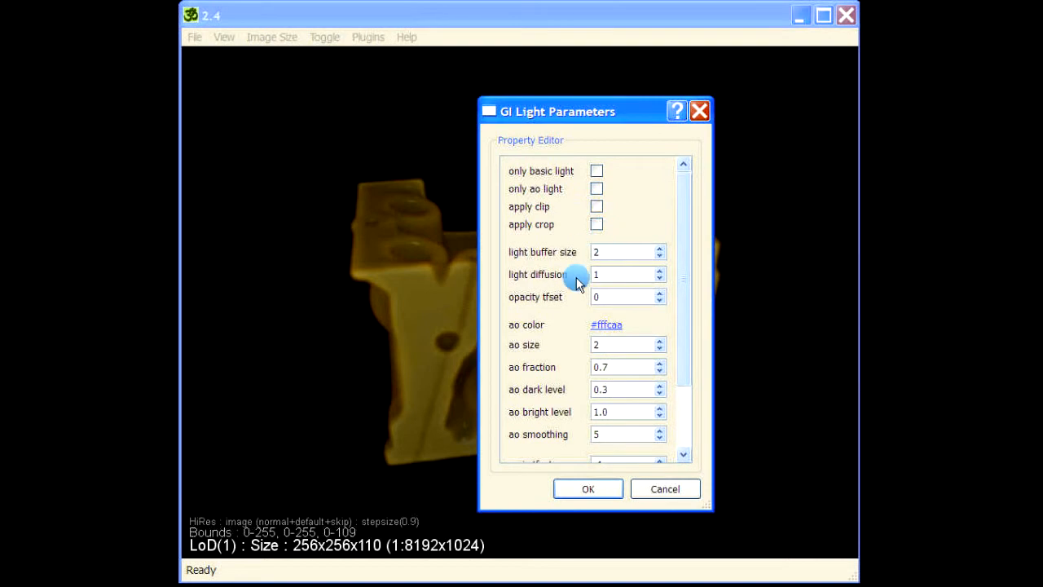
{"action": "left_click", "coordinate": [660, 348]}
{"action": "left_click", "coordinate": [599, 493]}
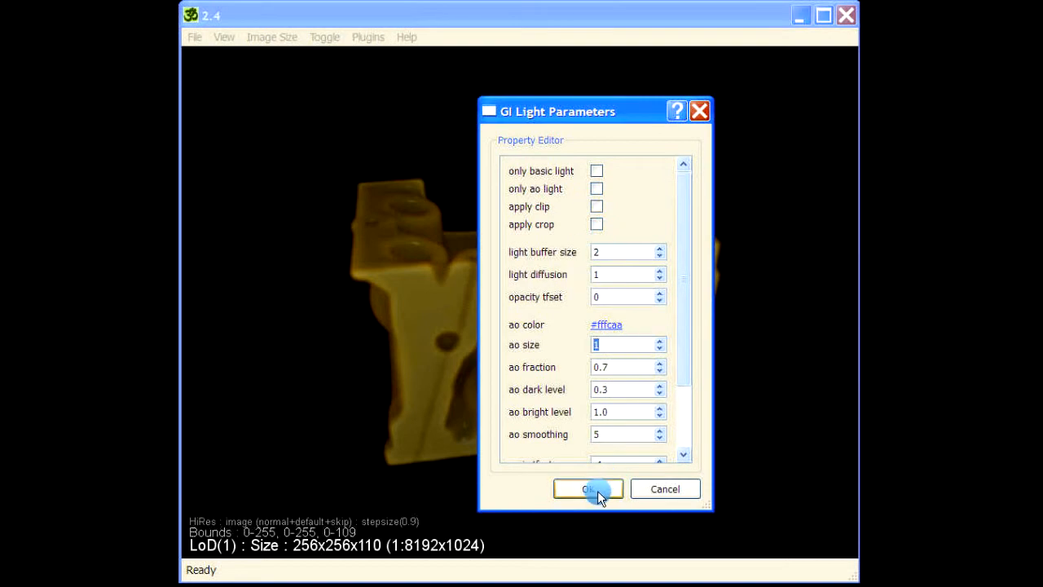
{"action": "left_click_drag", "start_coordinate": [579, 496], "coordinate": [691, 443]}
Raise the ao size to 6, apply it and rotate the volume to inspect the shading
{"action": "key", "text": "ctrl+g"}
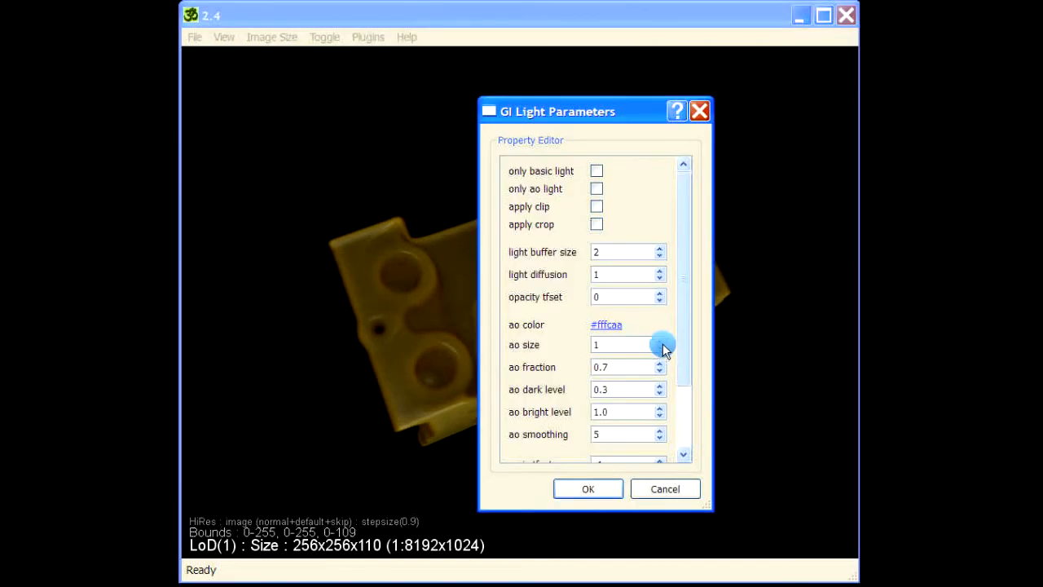
{"action": "left_click", "coordinate": [594, 491]}
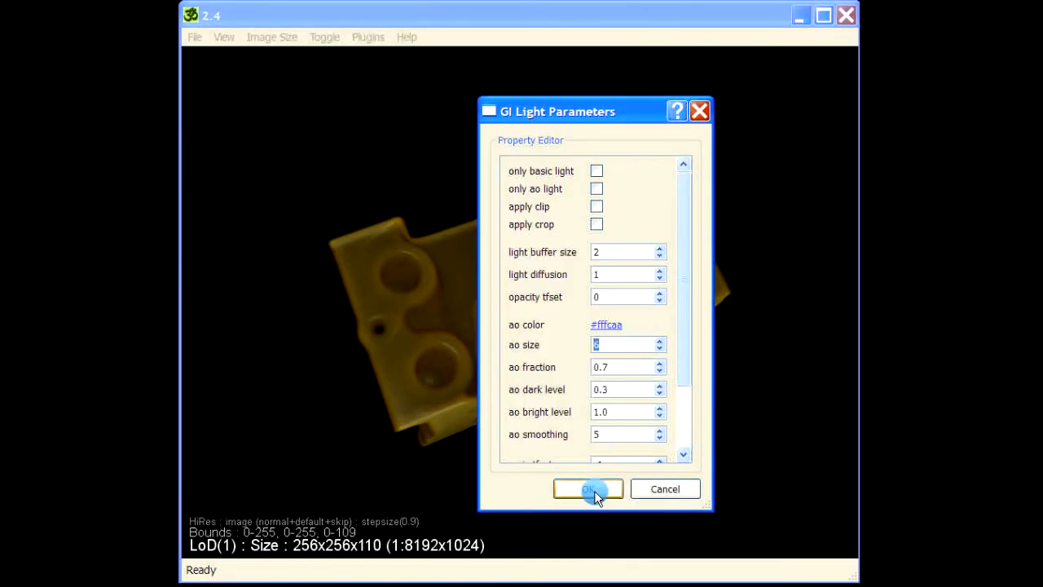
{"action": "left_click_drag", "start_coordinate": [418, 480], "coordinate": [610, 412]}
{"action": "left_click_drag", "start_coordinate": [632, 497], "coordinate": [669, 328]}
Compare ao sizes of 1 and 7 by applying each of them to the volume
{"action": "key", "text": "ctrl+g"}
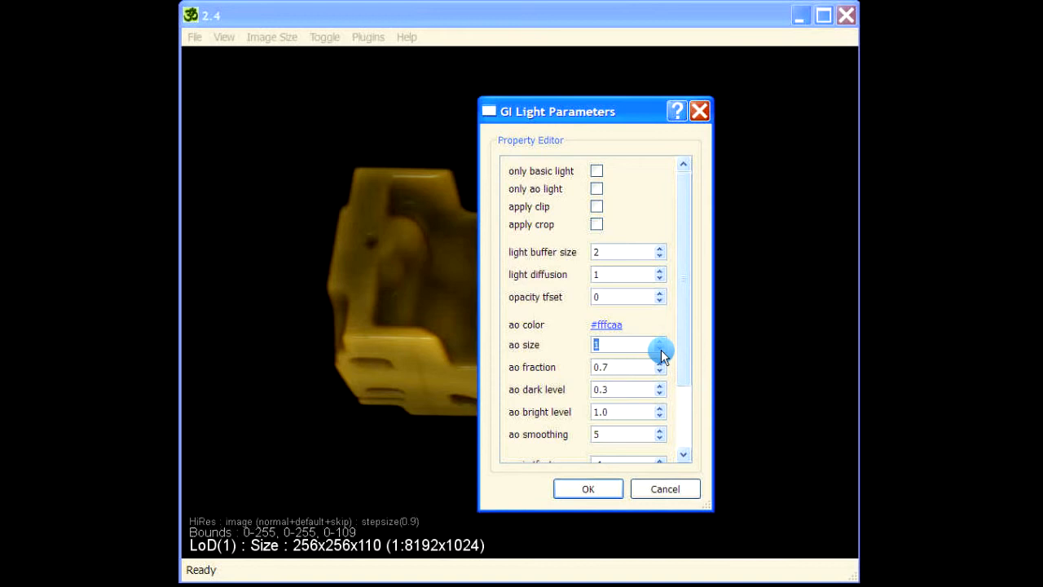
{"action": "left_click", "coordinate": [587, 489]}
{"action": "key", "text": "ctrl+g"}
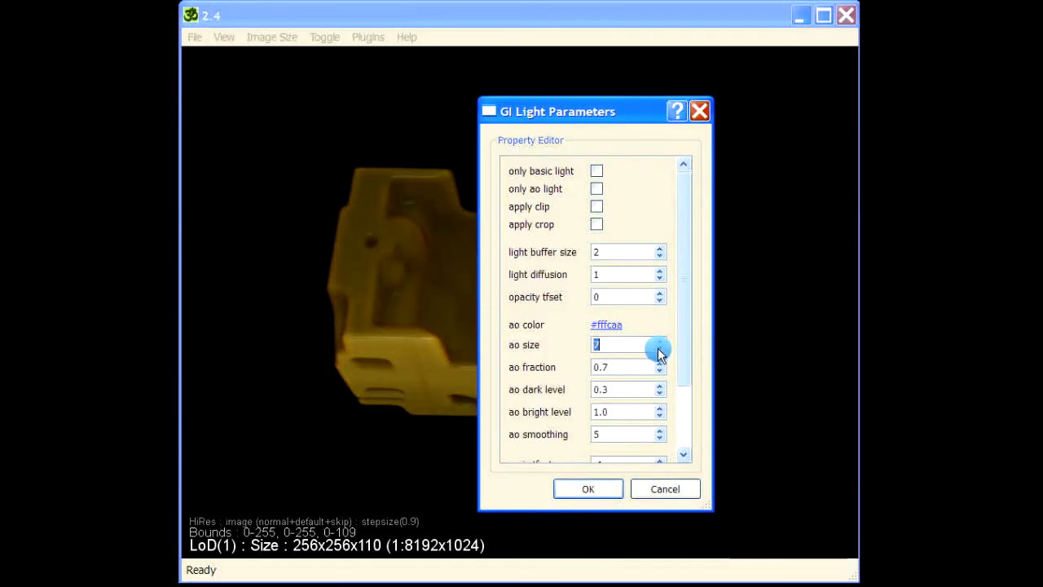
{"action": "left_click", "coordinate": [588, 486]}
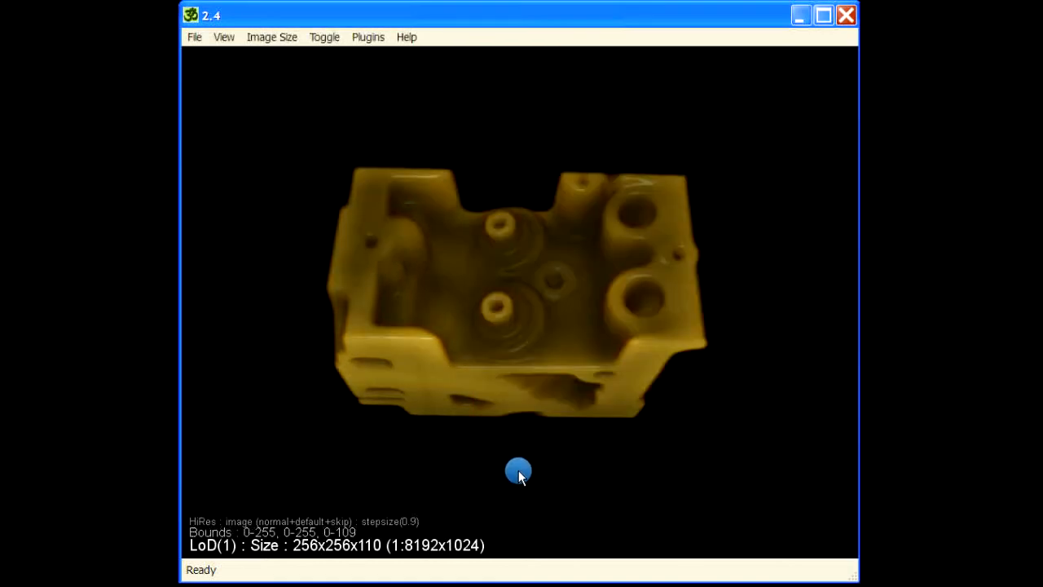
Set the ao size to 2, apply it and tilt the volume to inspect the shading
{"action": "key", "text": "ctrl+g"}
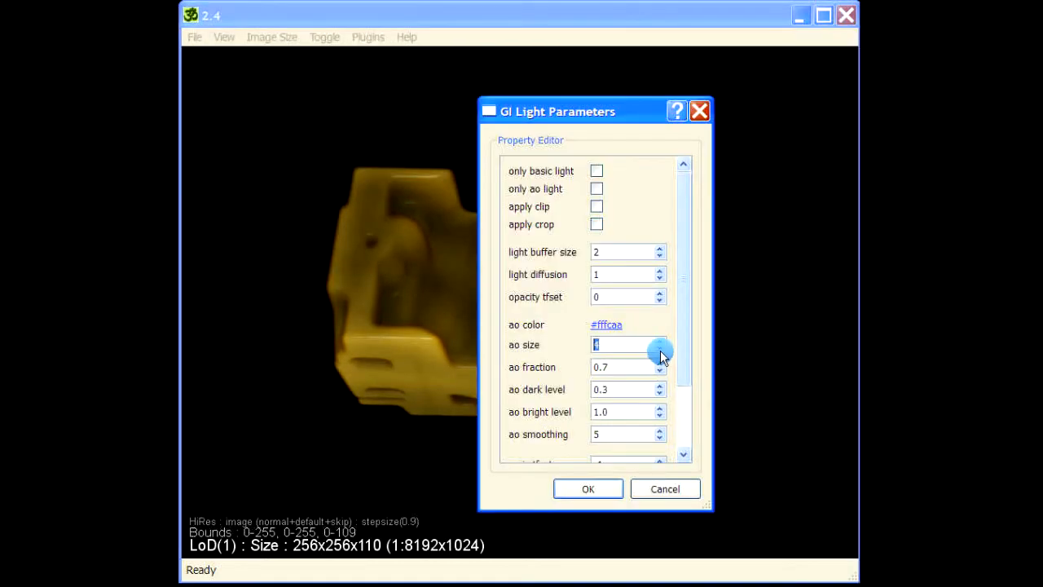
{"action": "left_click", "coordinate": [589, 489]}
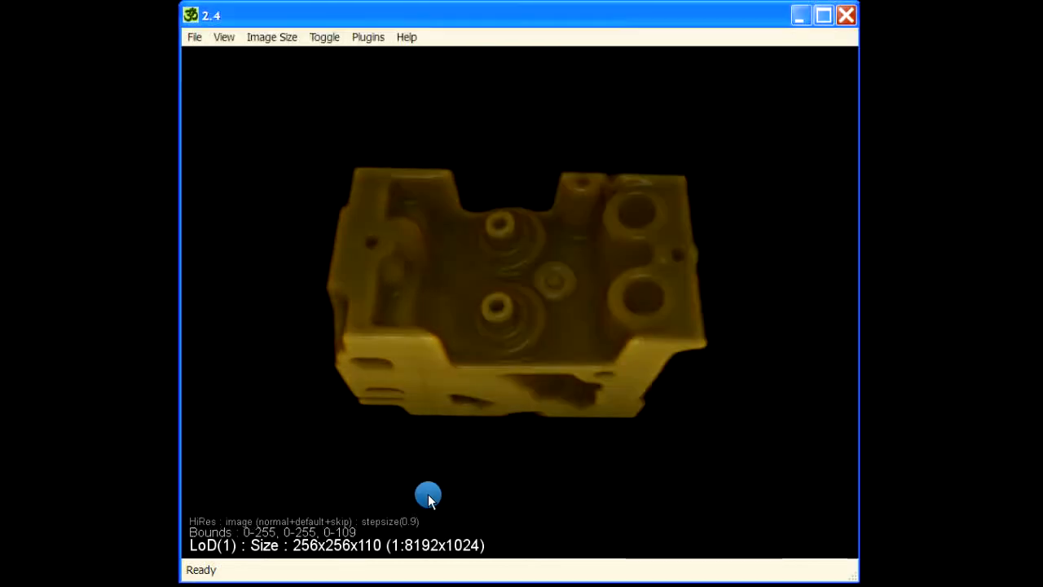
{"action": "left_click_drag", "start_coordinate": [413, 378], "coordinate": [430, 472]}
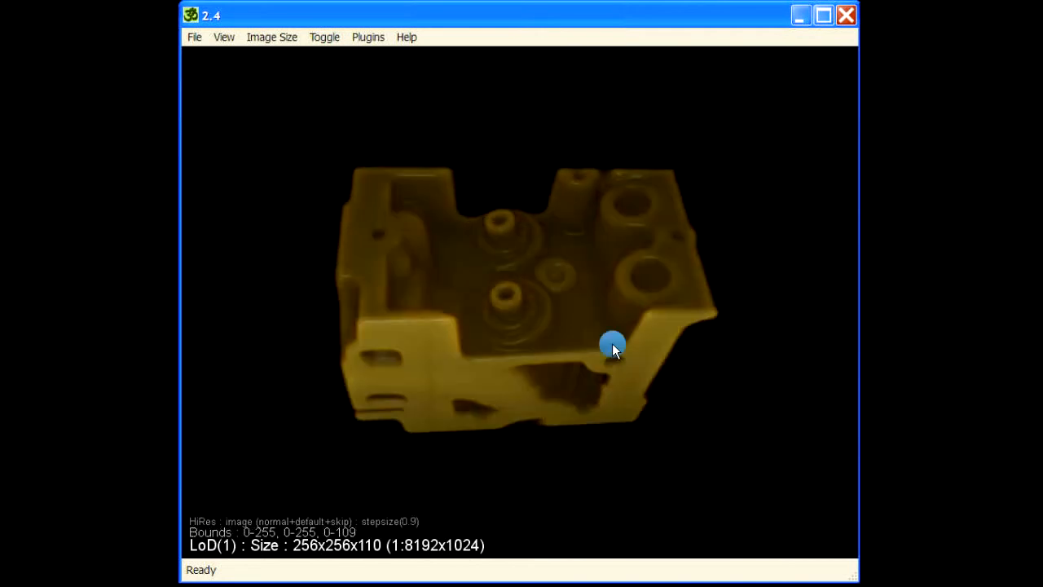
Try ao dark levels of 0.0, above 0.5 and 0.1 in the GI light parameters, applying each to the volume
{"action": "key", "text": "ctrl+g"}
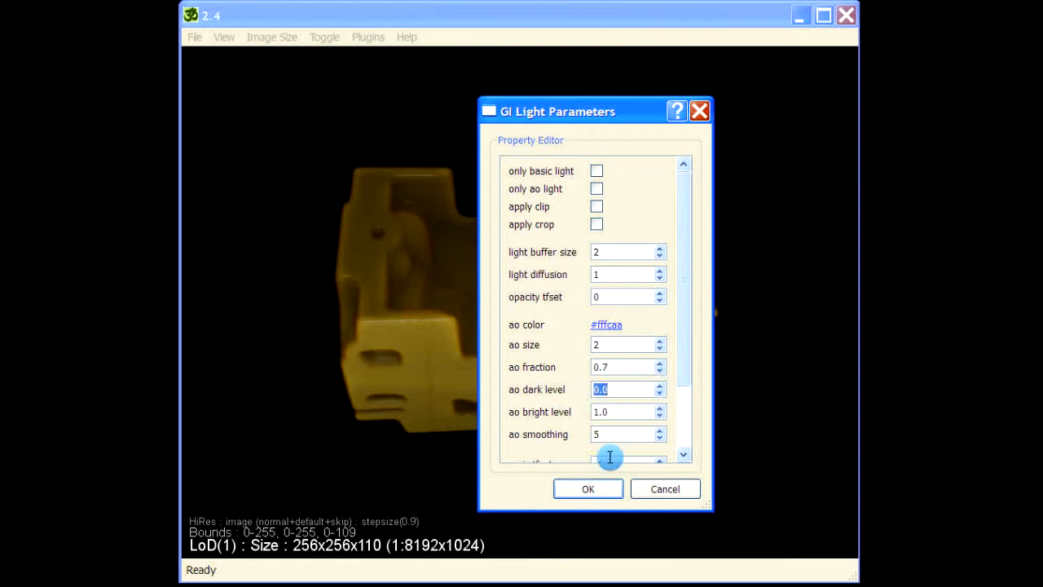
{"action": "left_click", "coordinate": [587, 488]}
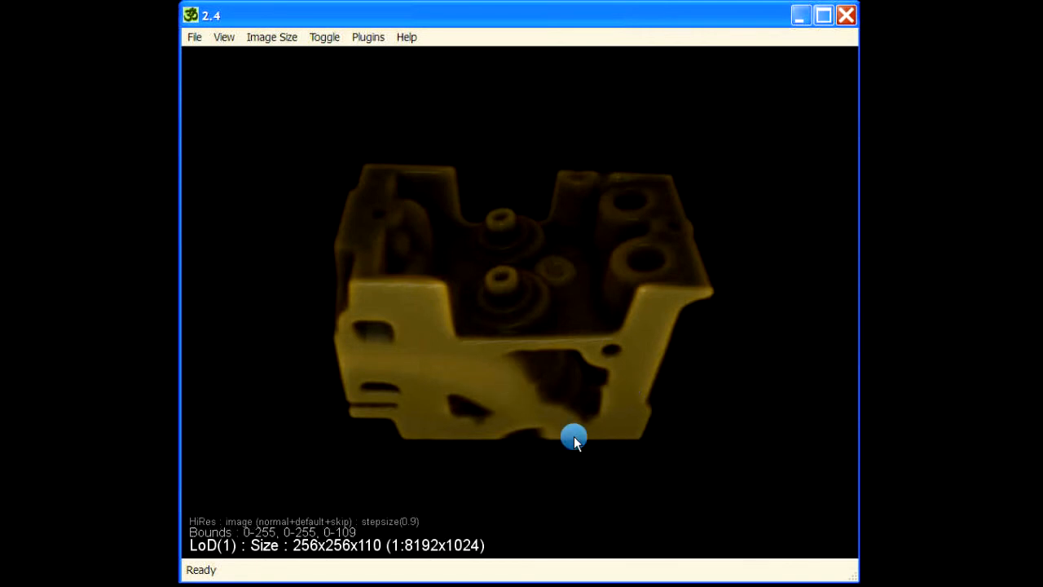
{"action": "key", "text": "g"}
{"action": "left_click", "coordinate": [662, 384]}
{"action": "left_click", "coordinate": [662, 384]}
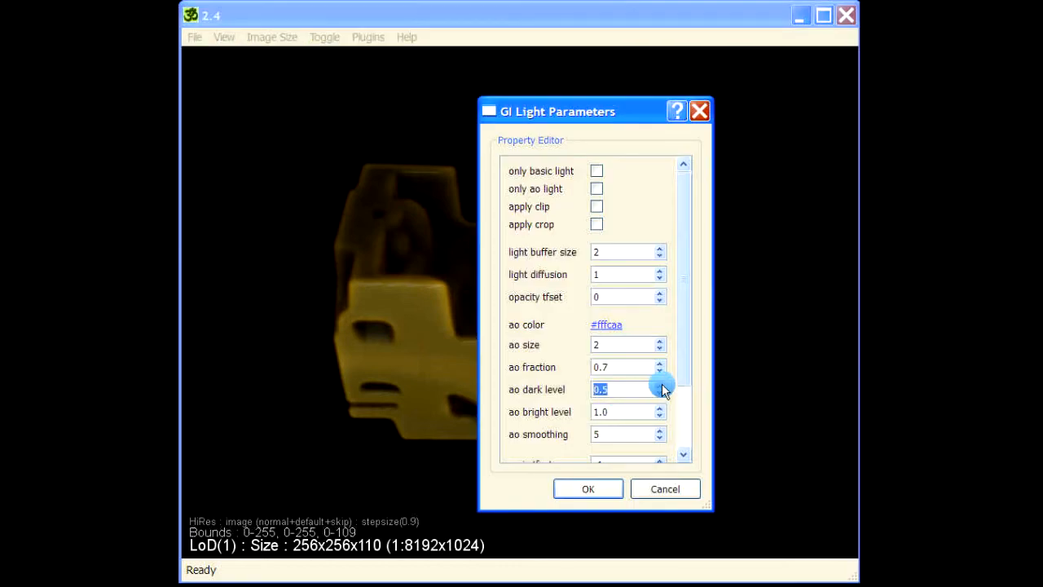
{"action": "left_click", "coordinate": [662, 384]}
{"action": "left_click", "coordinate": [588, 490]}
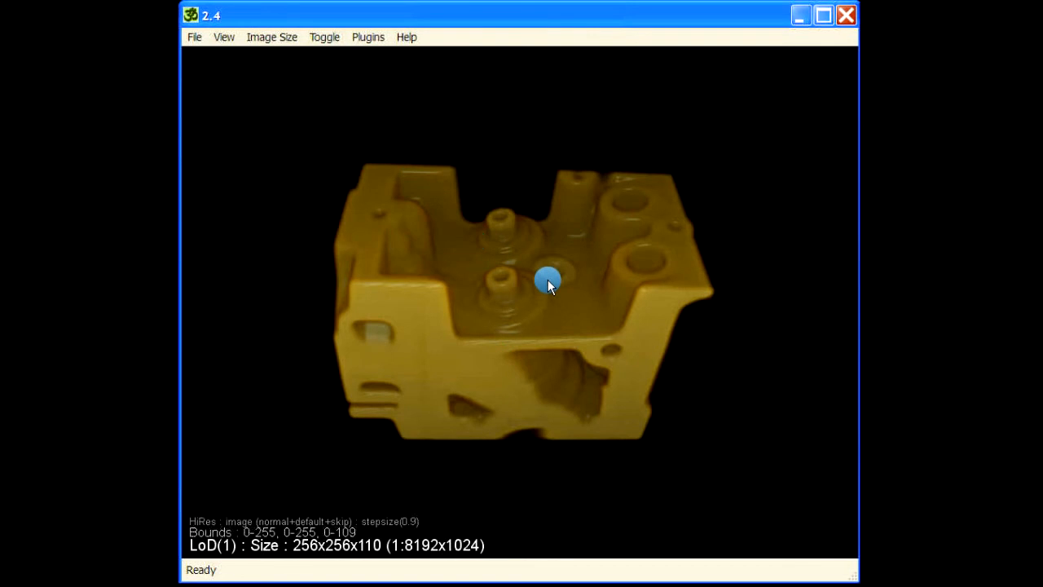
{"action": "key", "text": "g"}
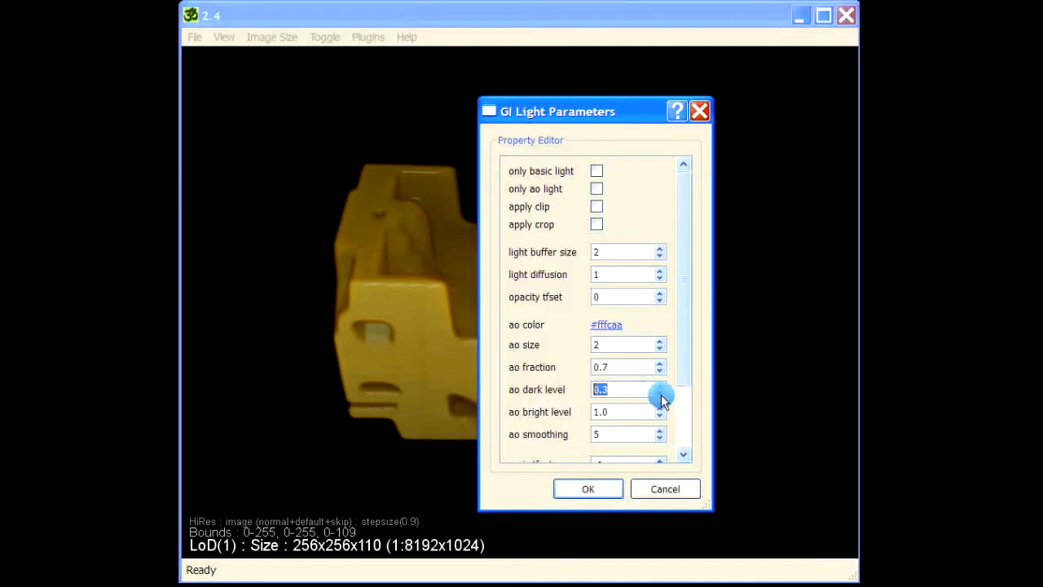
{"action": "left_click", "coordinate": [587, 489]}
Lower the ao bright level in two applied stages down to 0.3, restore it to 1.0 and apply it
{"action": "key", "text": "g"}
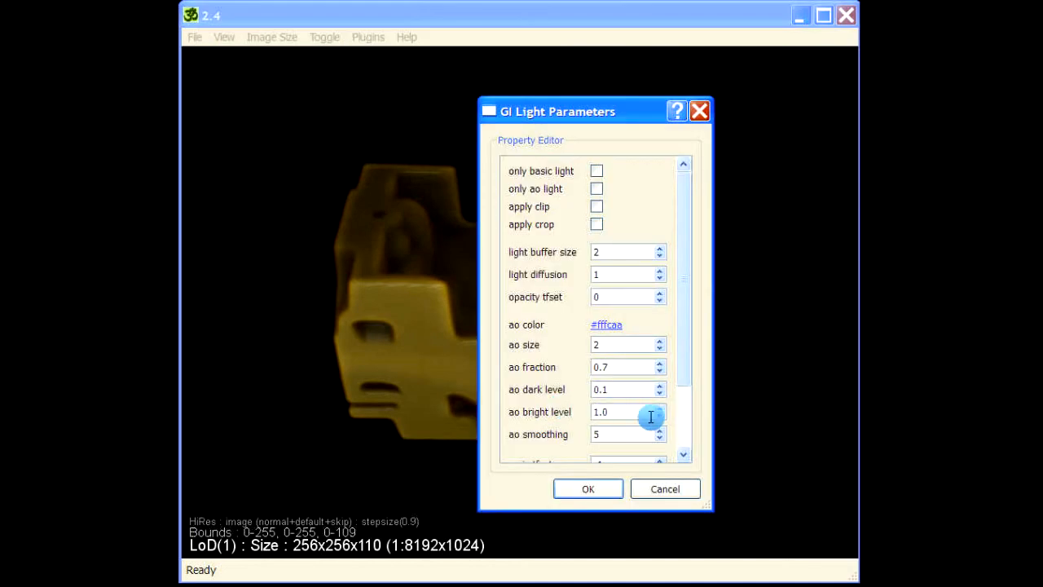
{"action": "left_click", "coordinate": [660, 417]}
{"action": "left_click", "coordinate": [593, 487]}
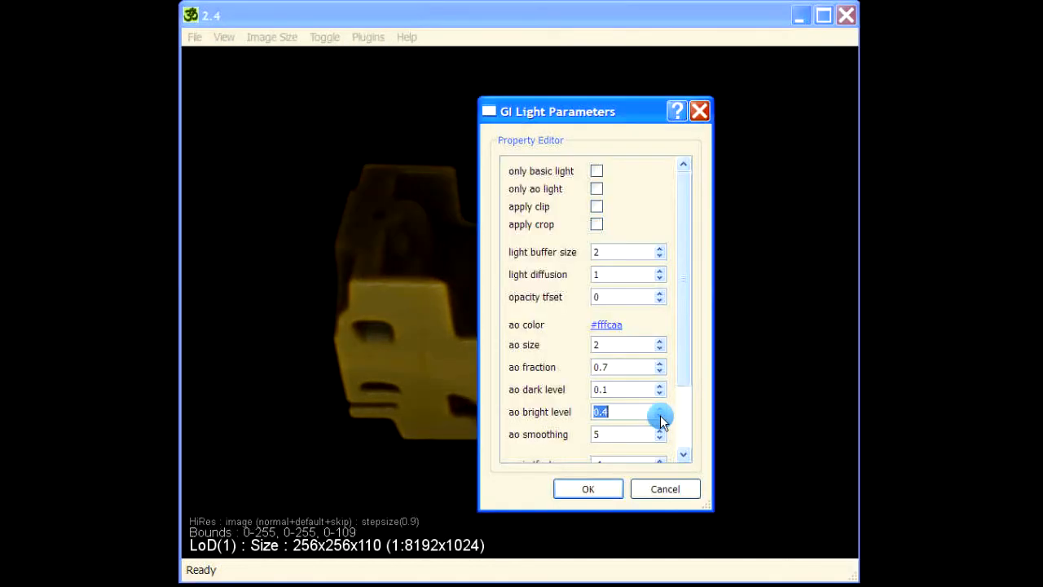
{"action": "left_click", "coordinate": [660, 416]}
{"action": "left_click", "coordinate": [571, 487]}
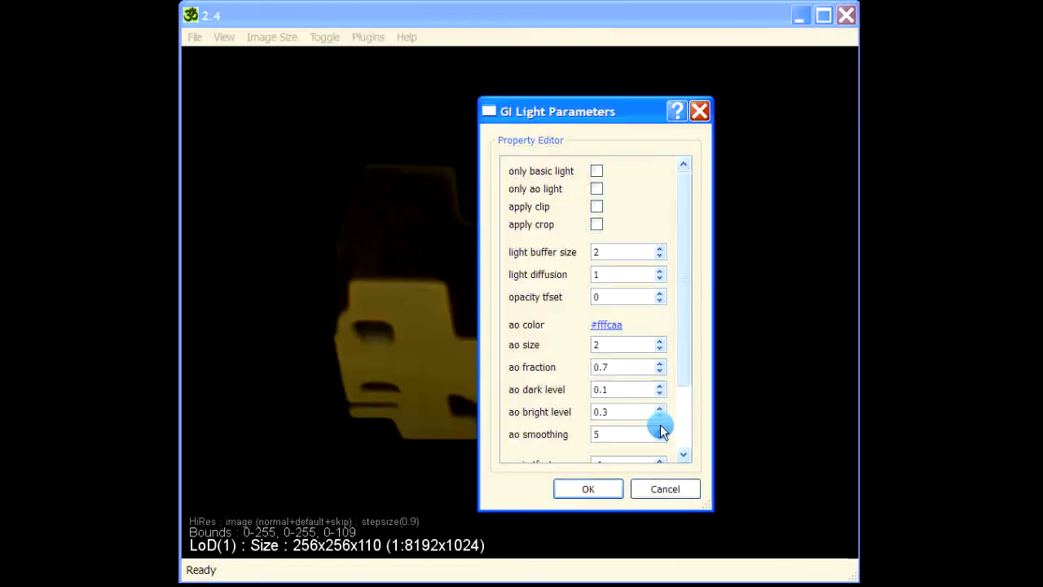
{"action": "left_click", "coordinate": [659, 409]}
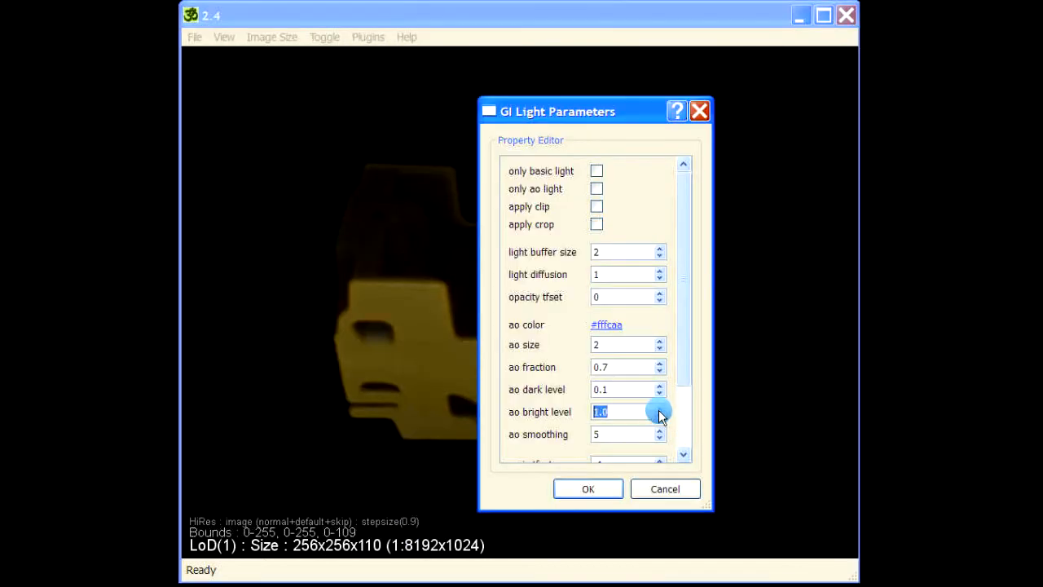
{"action": "left_click", "coordinate": [606, 488]}
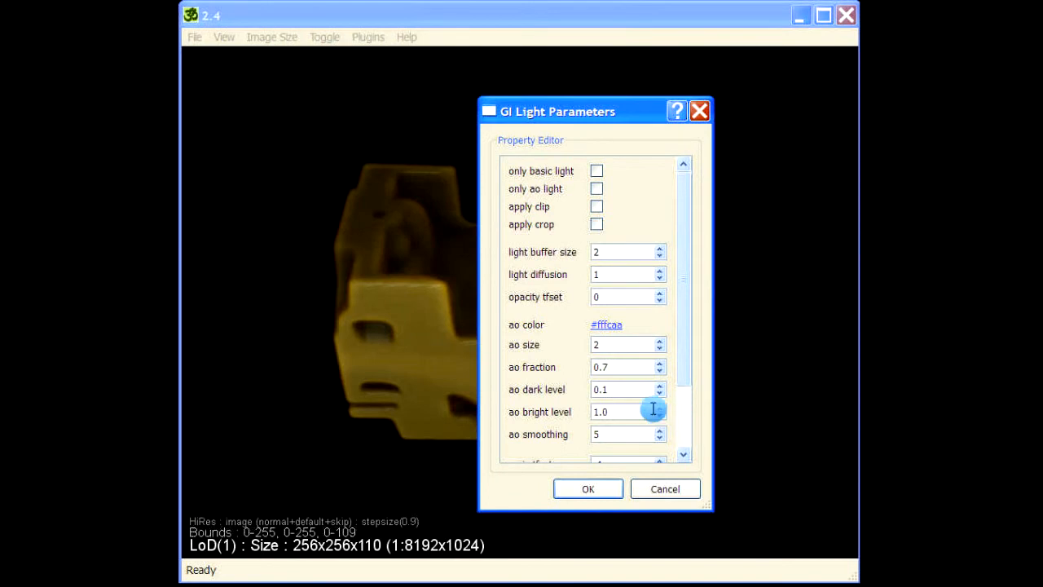
Set the ao dark level to 1.0, change the ao bright level and apply both to the volume
{"action": "left_click_drag", "start_coordinate": [617, 391], "coordinate": [592, 389]}
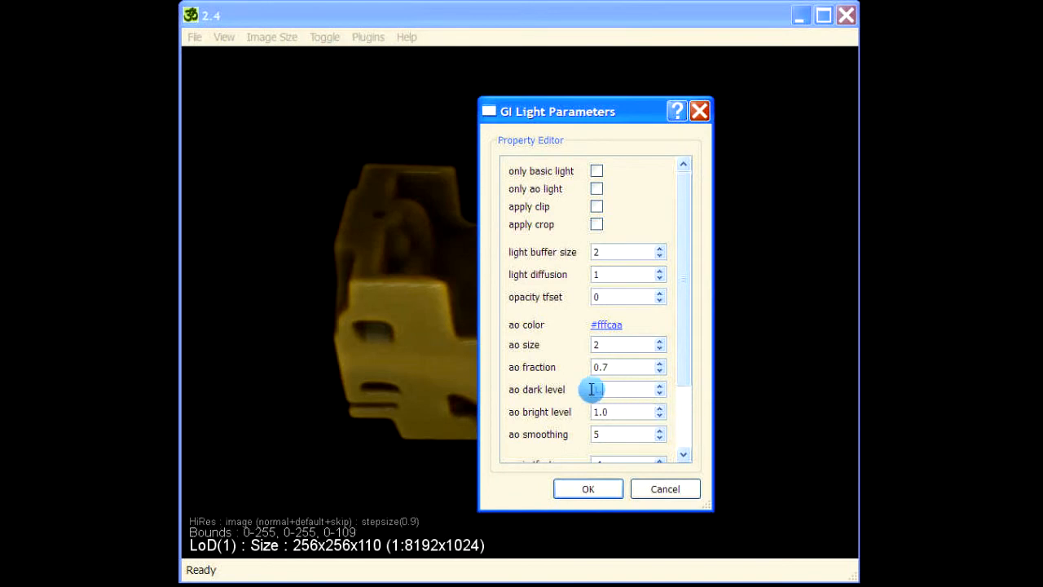
{"action": "left_click_drag", "start_coordinate": [622, 411], "coordinate": [560, 415]}
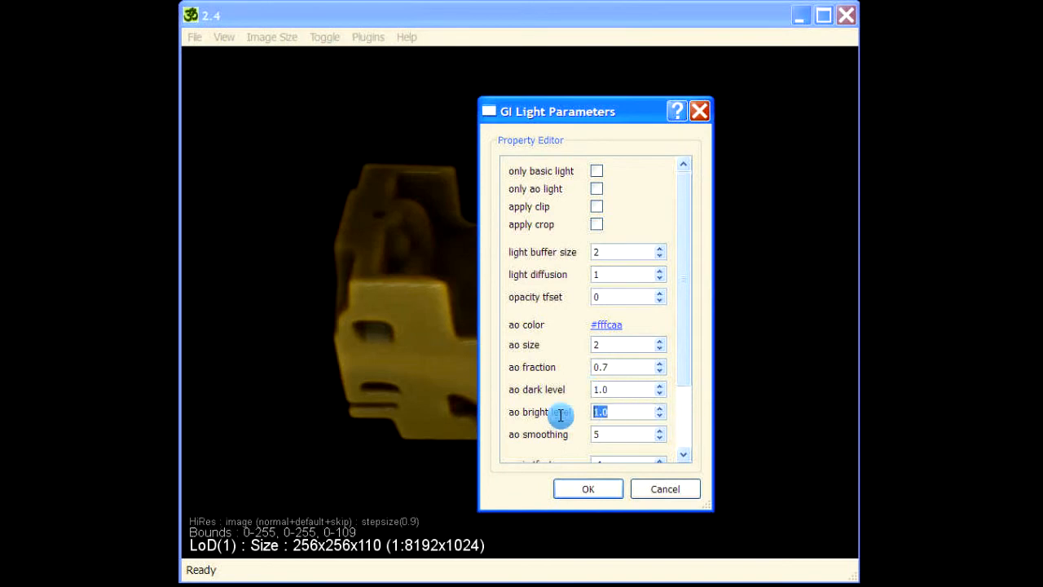
{"action": "key", "text": "Return"}
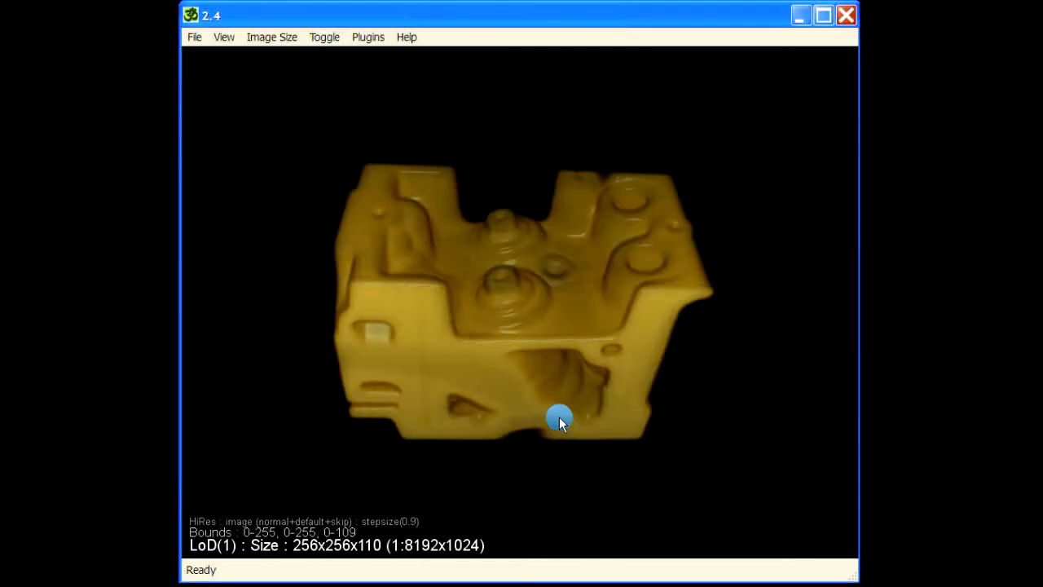
Set the ao dark level to 0.1 and the ao bright level to 1.0, and apply both to the volume
{"action": "left_click_drag", "start_coordinate": [489, 454], "coordinate": [475, 369]}
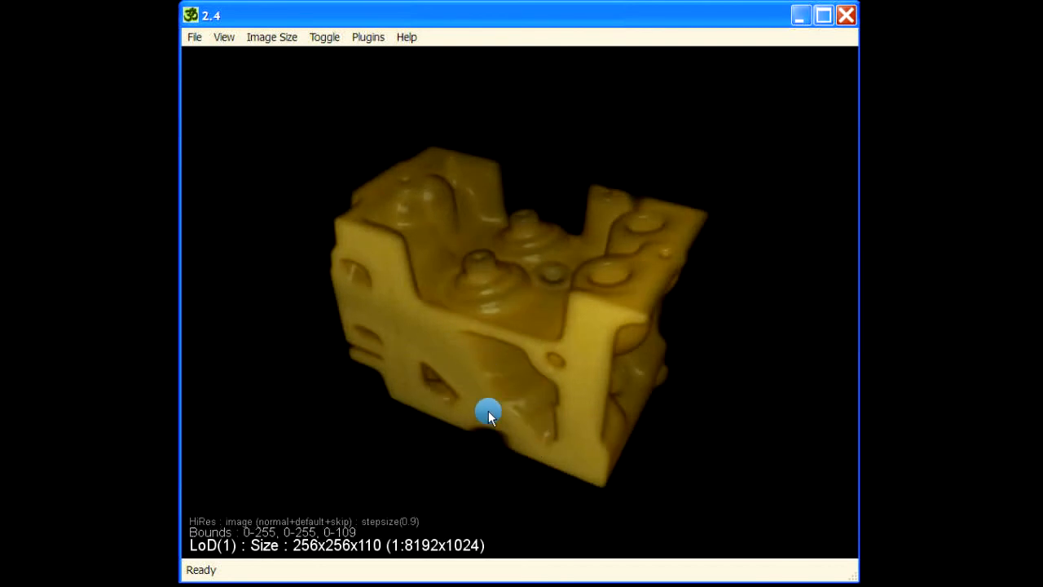
{"action": "key", "text": "g"}
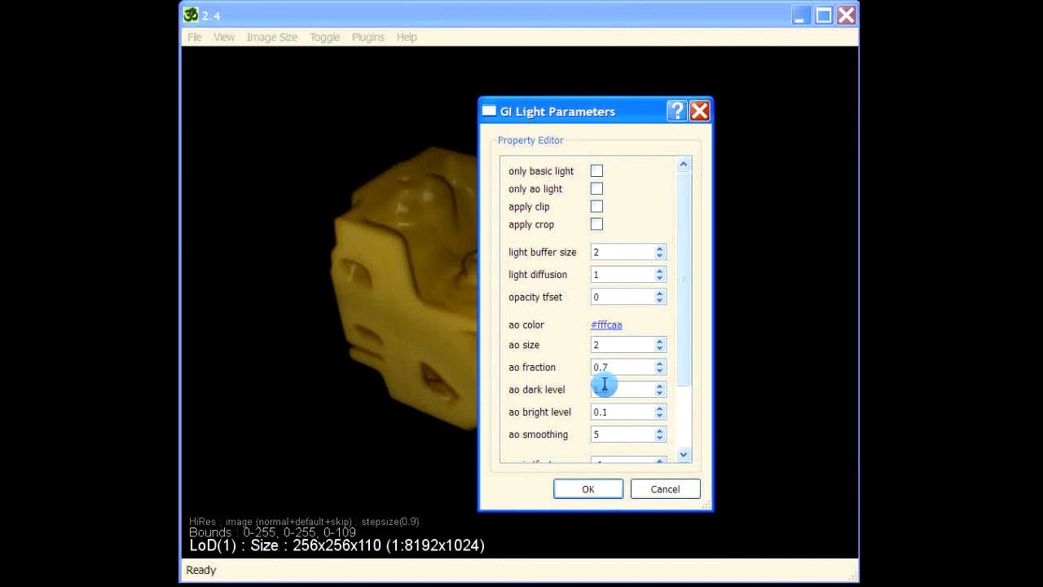
{"action": "left_click_drag", "start_coordinate": [610, 391], "coordinate": [584, 395]}
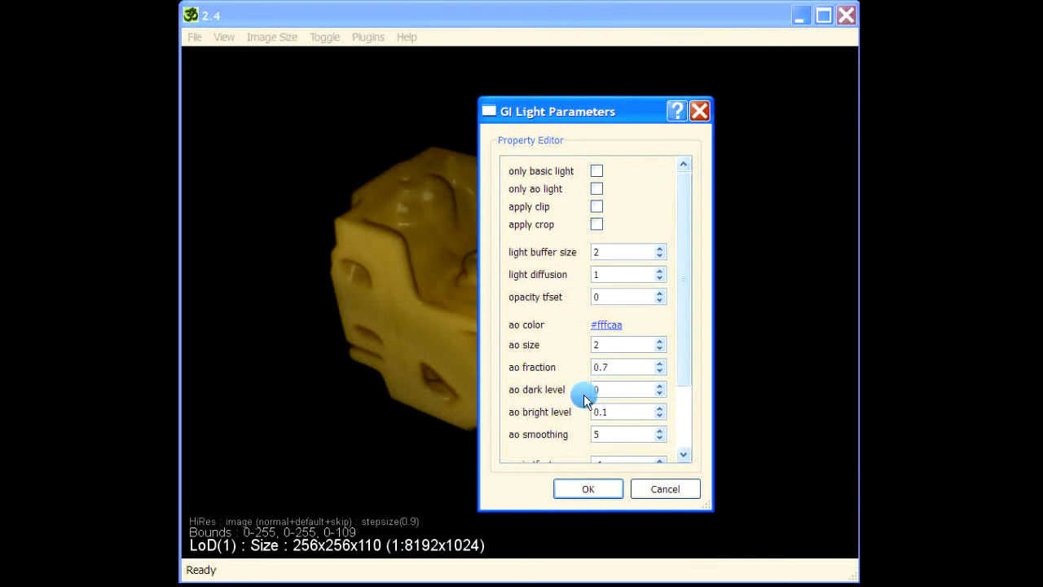
{"action": "left_click_drag", "start_coordinate": [612, 411], "coordinate": [497, 421]}
{"action": "type", "text": "1"}
{"action": "key", "text": "Return"}
Change the ao color to a pale blue-violet, apply it and rotate the volume to inspect its front face
{"action": "key", "text": "g"}
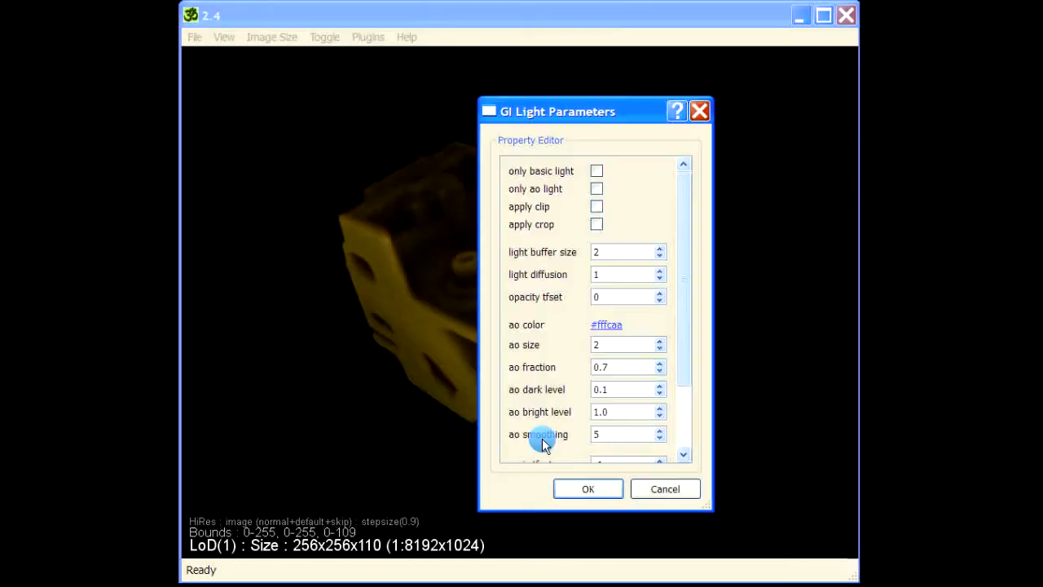
{"action": "left_click", "coordinate": [607, 326]}
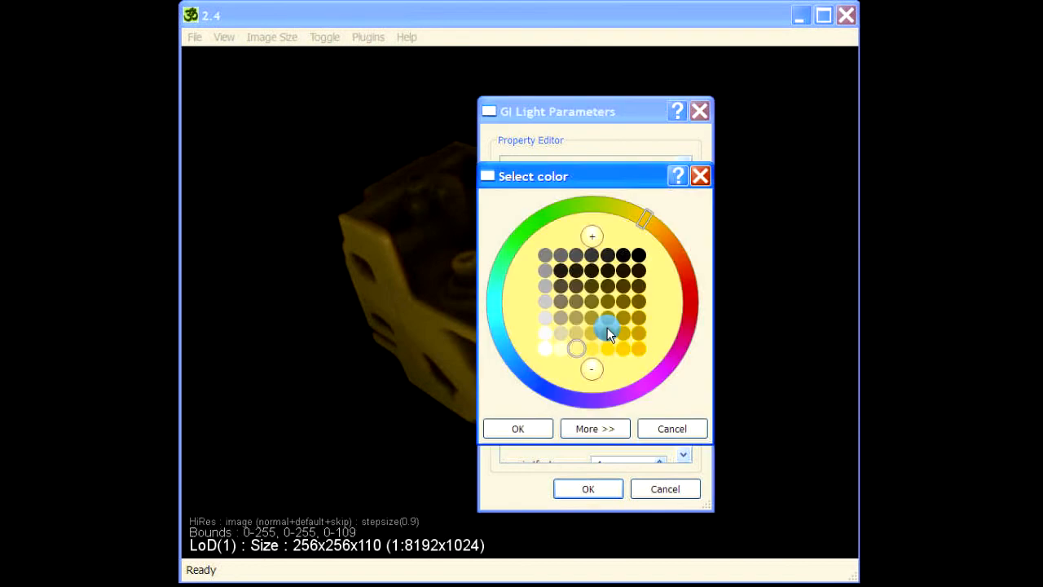
{"action": "left_click", "coordinate": [569, 396]}
{"action": "left_click", "coordinate": [536, 429]}
{"action": "left_click", "coordinate": [589, 489]}
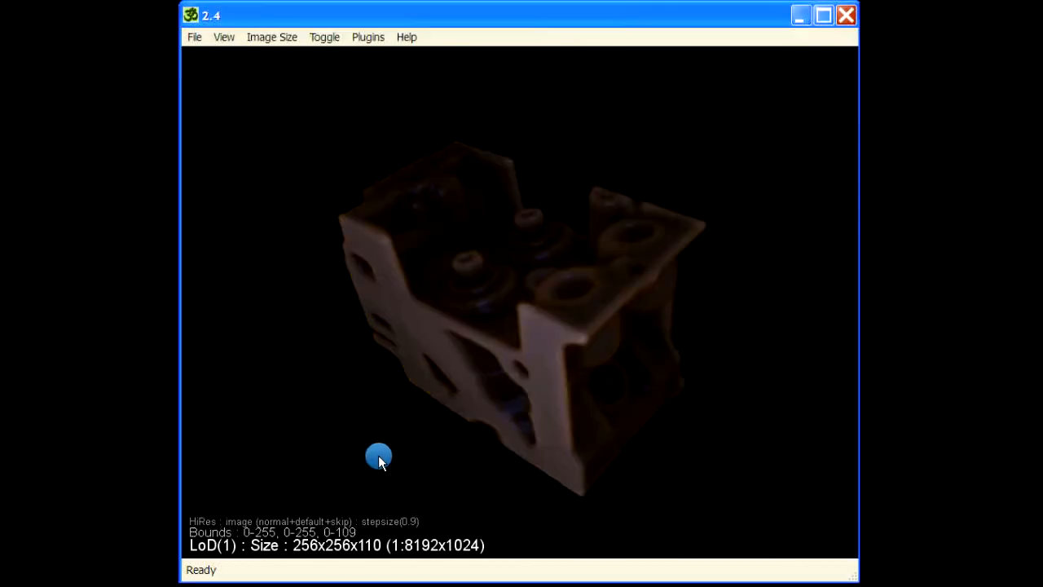
{"action": "left_click_drag", "start_coordinate": [377, 457], "coordinate": [629, 366]}
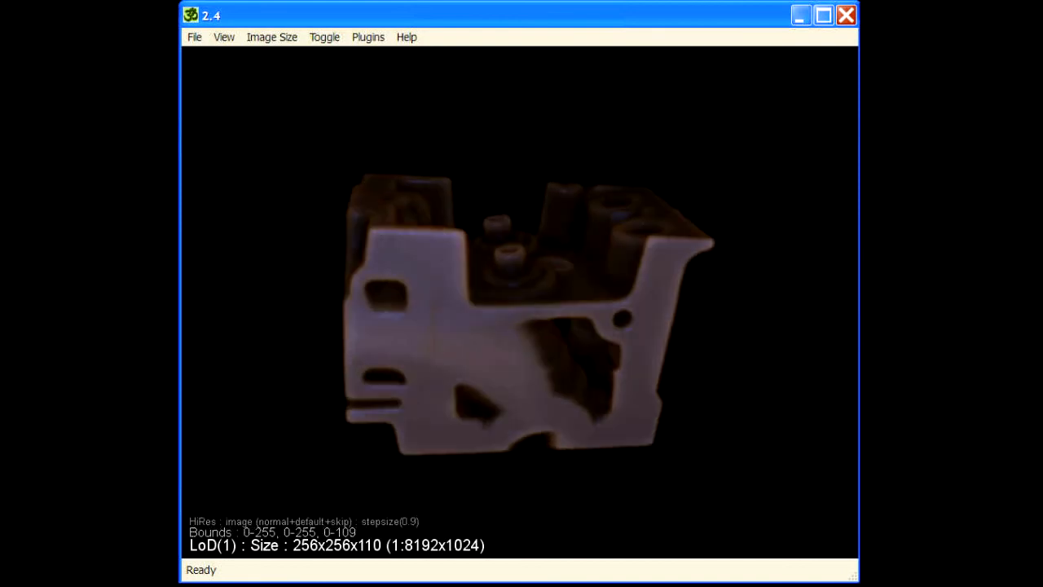
Narrow the base of the TF0 2D transfer function symmetrically and shift the whole function toward lower values
{"action": "left_click_drag", "start_coordinate": [917, 70], "coordinate": [613, 47]}
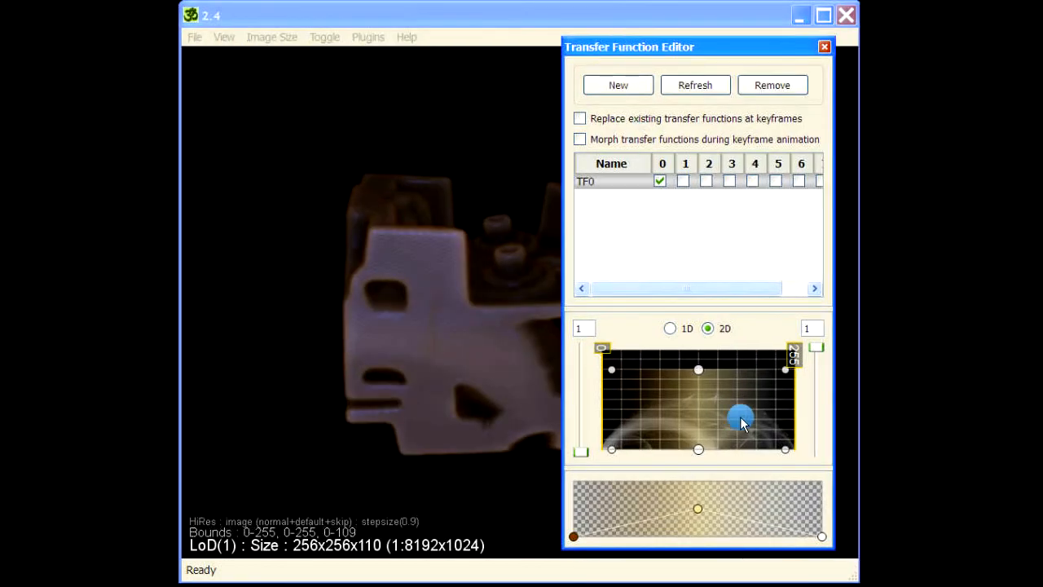
{"action": "left_click_drag", "start_coordinate": [785, 451], "coordinate": [721, 450]}
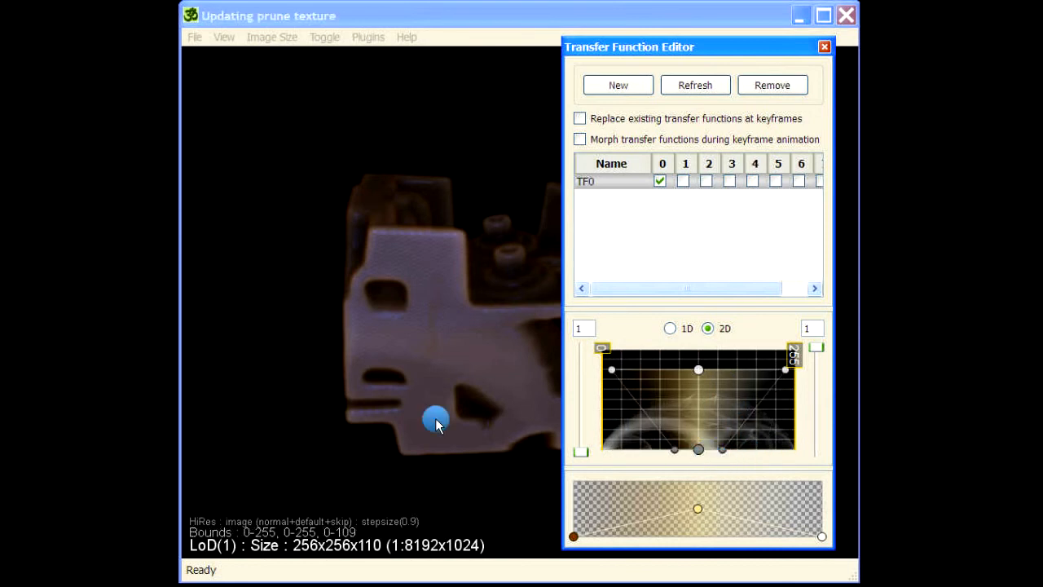
{"action": "left_click_drag", "start_coordinate": [308, 244], "coordinate": [570, 454]}
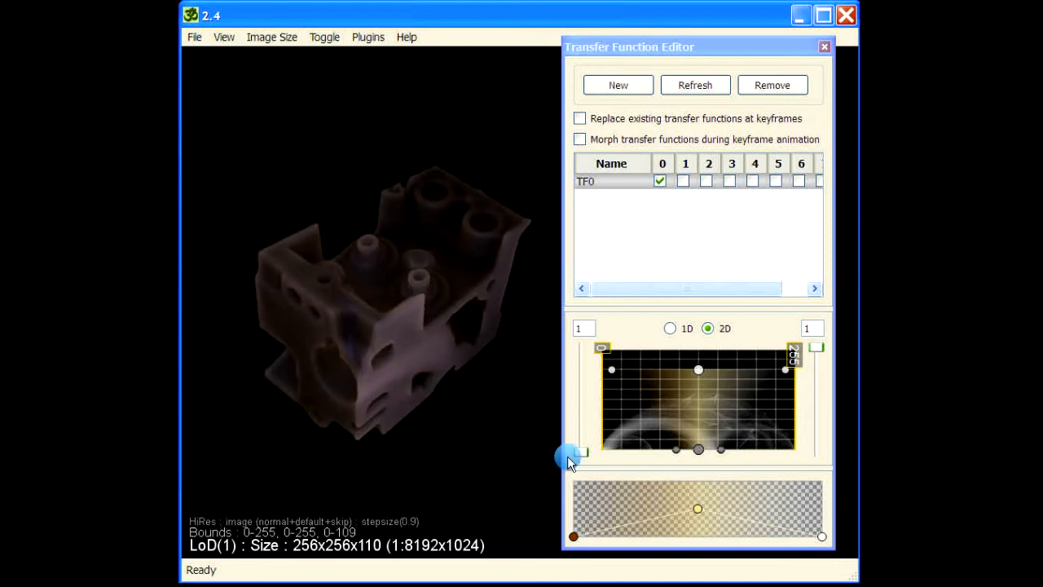
{"action": "left_click", "coordinate": [692, 453]}
{"action": "left_click_drag", "start_coordinate": [692, 453], "coordinate": [666, 460]}
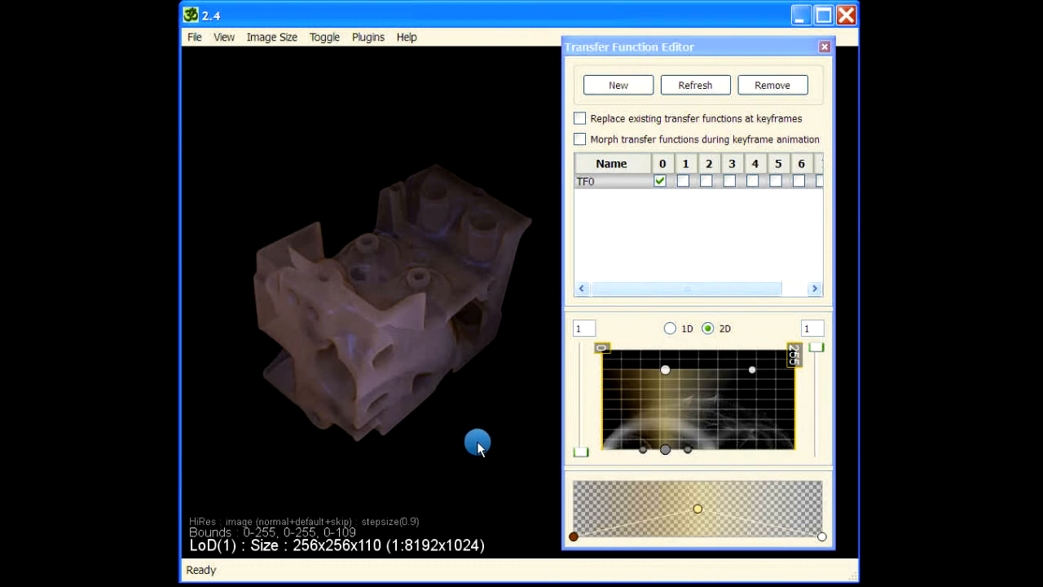
Change the ao color to a pale yellow-green in the GI light parameters and apply it to the volume
{"action": "left_click_drag", "start_coordinate": [477, 443], "coordinate": [470, 365]}
{"action": "key", "text": "g"}
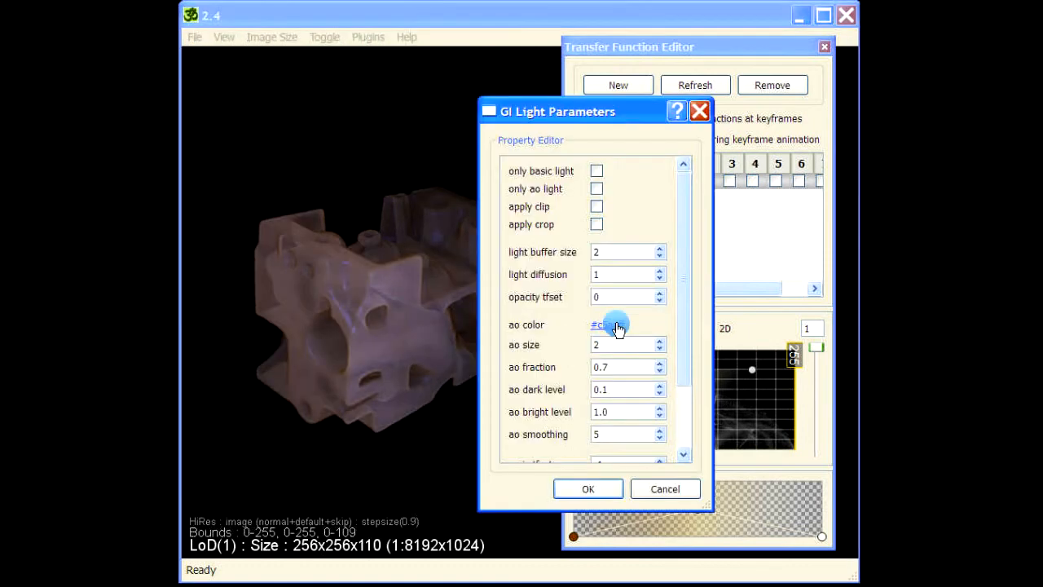
{"action": "left_click", "coordinate": [611, 328]}
{"action": "left_click", "coordinate": [600, 205]}
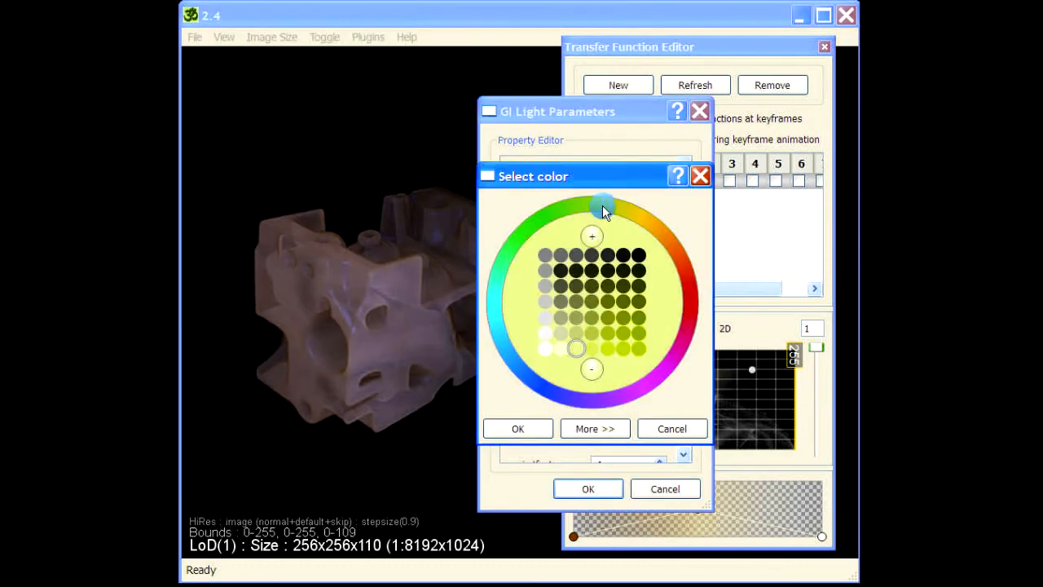
{"action": "left_click", "coordinate": [538, 427]}
{"action": "left_click", "coordinate": [583, 491]}
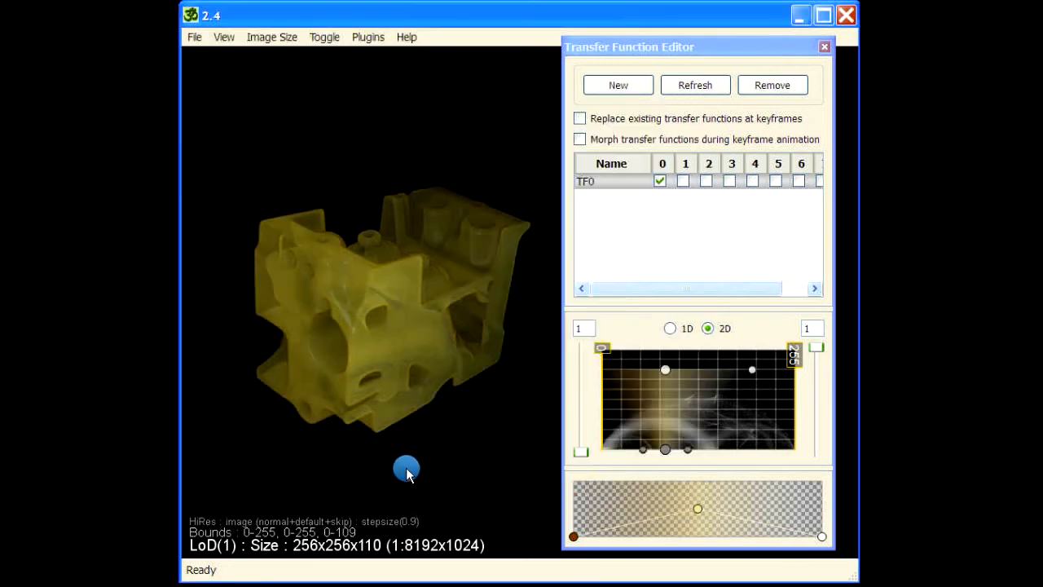
Extend the base of the TF0 transfer function toward higher values and put the Transfer Function Editor away
{"action": "left_click_drag", "start_coordinate": [691, 455], "coordinate": [726, 448]}
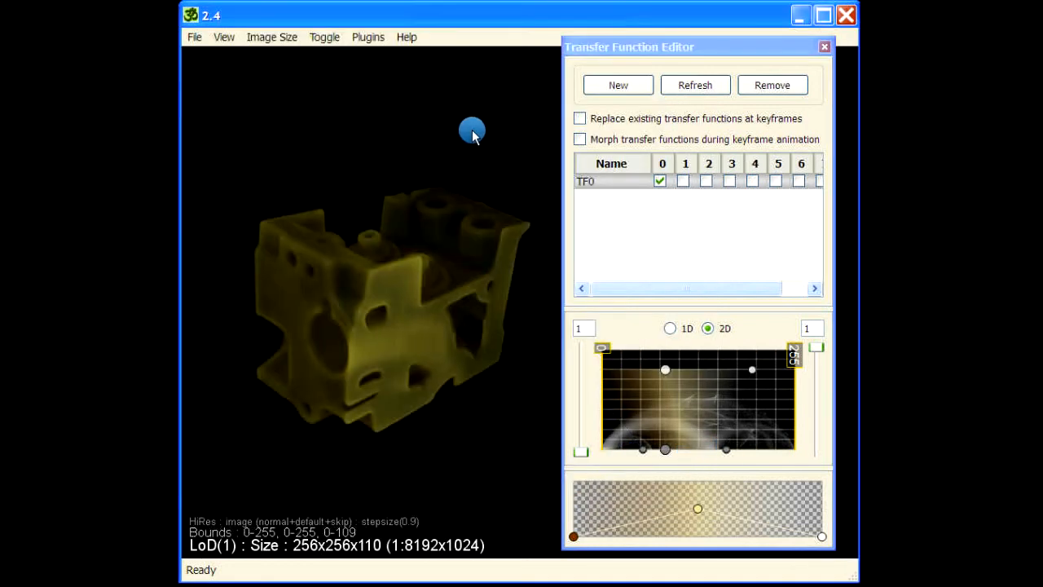
{"action": "left_click", "coordinate": [633, 49]}
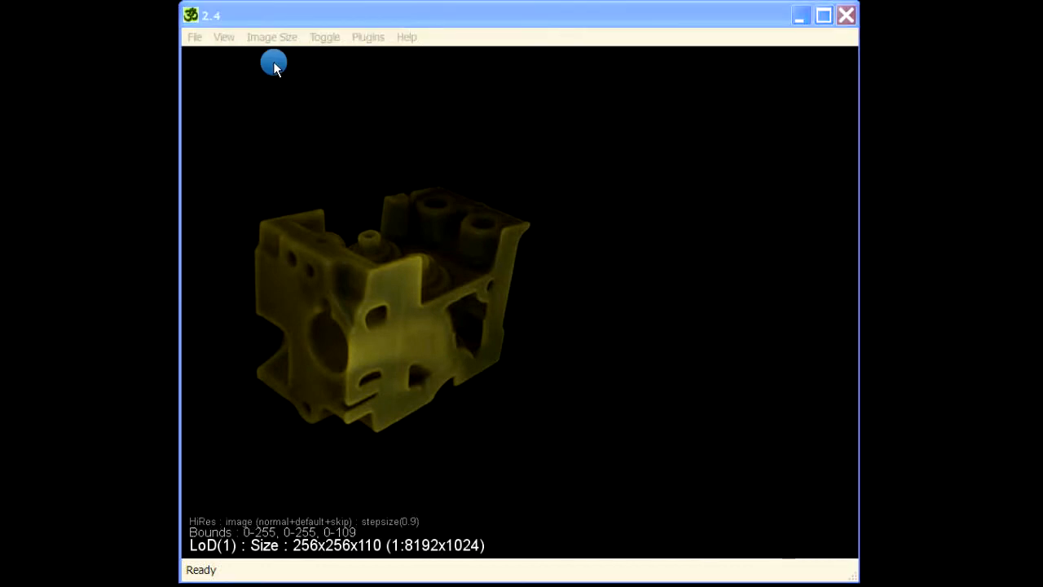
Show the Shader Widget, enable Light Position and move the light toward the upper left of the sphere
{"action": "left_click", "coordinate": [224, 38]}
{"action": "left_click", "coordinate": [251, 75]}
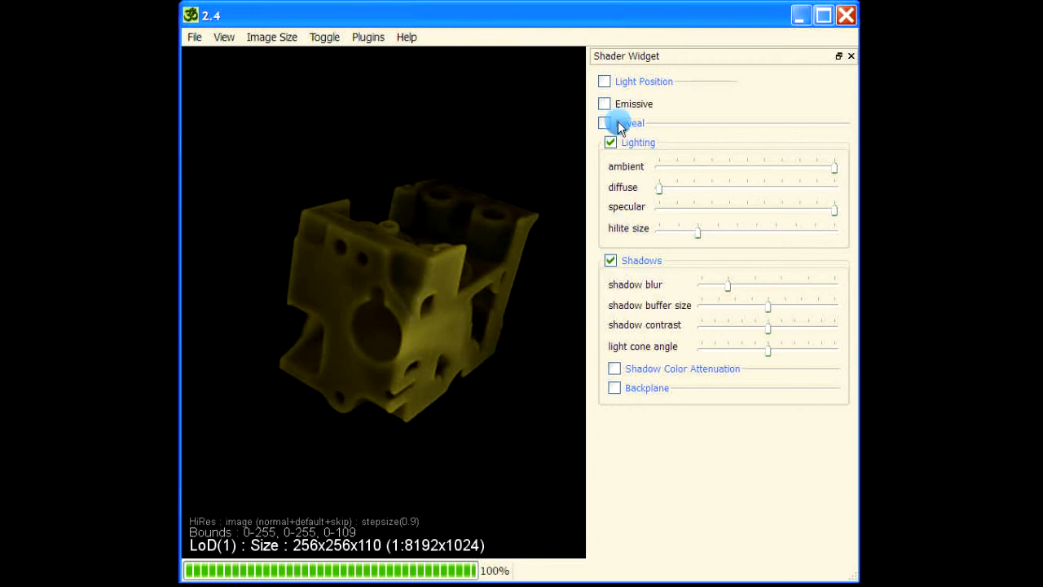
{"action": "left_click_drag", "start_coordinate": [456, 177], "coordinate": [441, 437]}
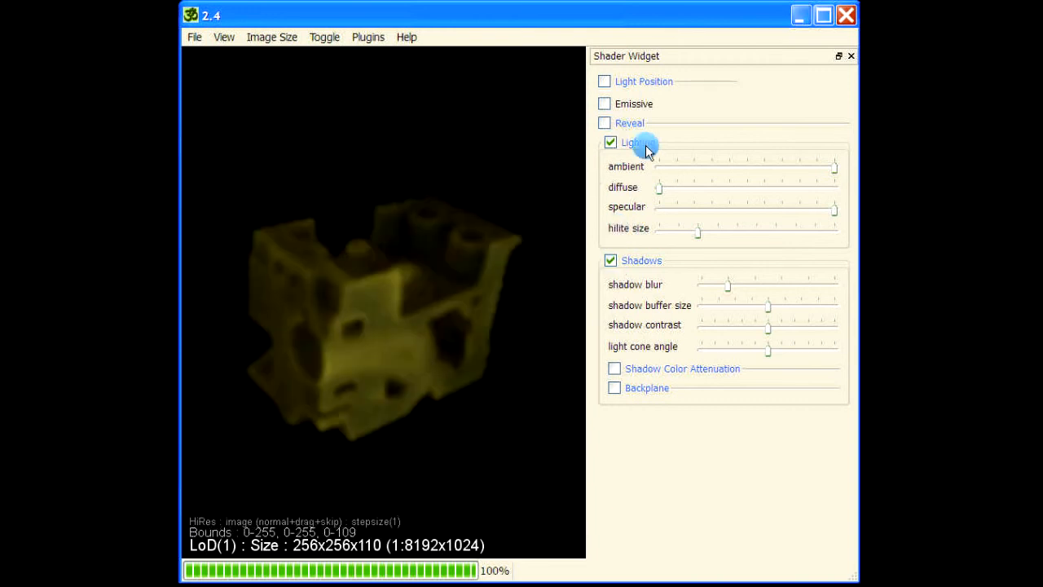
{"action": "left_click", "coordinate": [604, 81]}
{"action": "left_click_drag", "start_coordinate": [639, 124], "coordinate": [633, 117]}
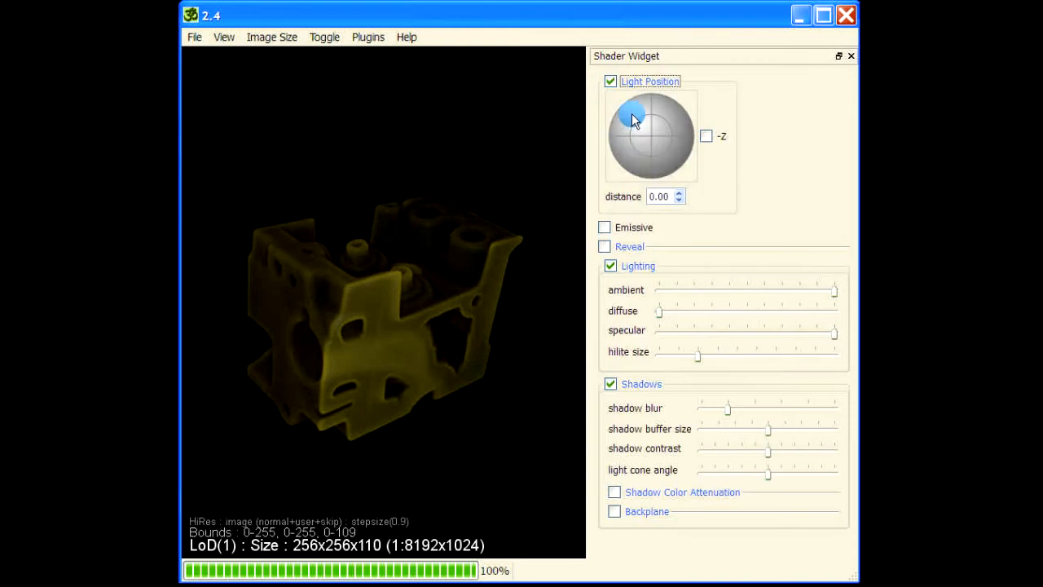
Try light positions toward the upper right and near the centre of the sphere on the rotated volume, and turn Light Position off
{"action": "left_click_drag", "start_coordinate": [321, 449], "coordinate": [329, 376]}
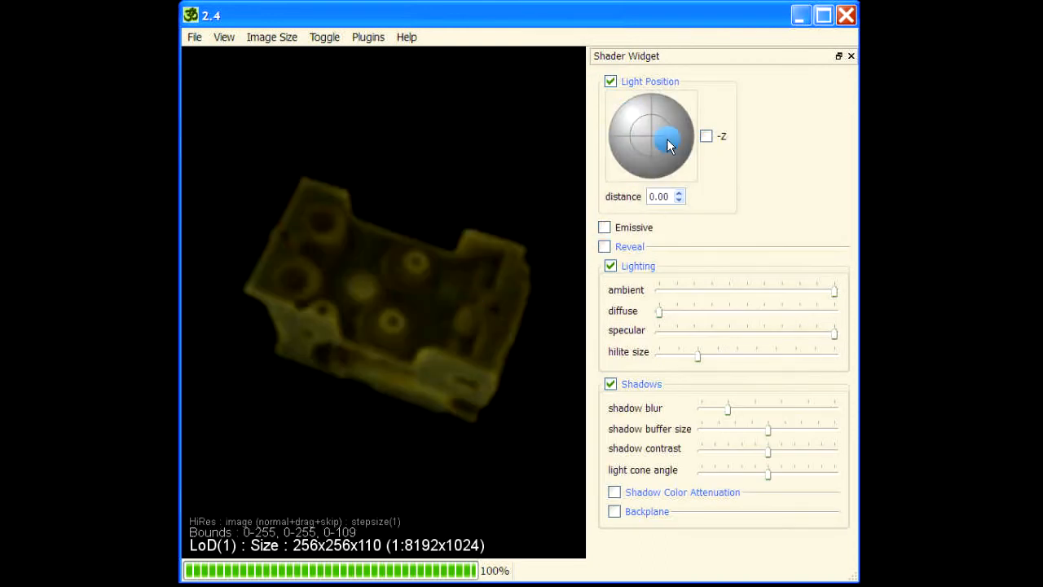
{"action": "mouse_move", "coordinate": [672, 123]}
{"action": "left_mouse_down"}
{"action": "mouse_move", "coordinate": [671, 142]}
{"action": "mouse_move", "coordinate": [656, 121]}
{"action": "mouse_move", "coordinate": [636, 119]}
{"action": "mouse_move", "coordinate": [625, 147]}
{"action": "mouse_move", "coordinate": [638, 121]}
{"action": "mouse_move", "coordinate": [667, 132]}
{"action": "mouse_move", "coordinate": [673, 121]}
{"action": "mouse_move", "coordinate": [671, 165]}
{"action": "mouse_move", "coordinate": [674, 132]}
{"action": "left_mouse_up"}
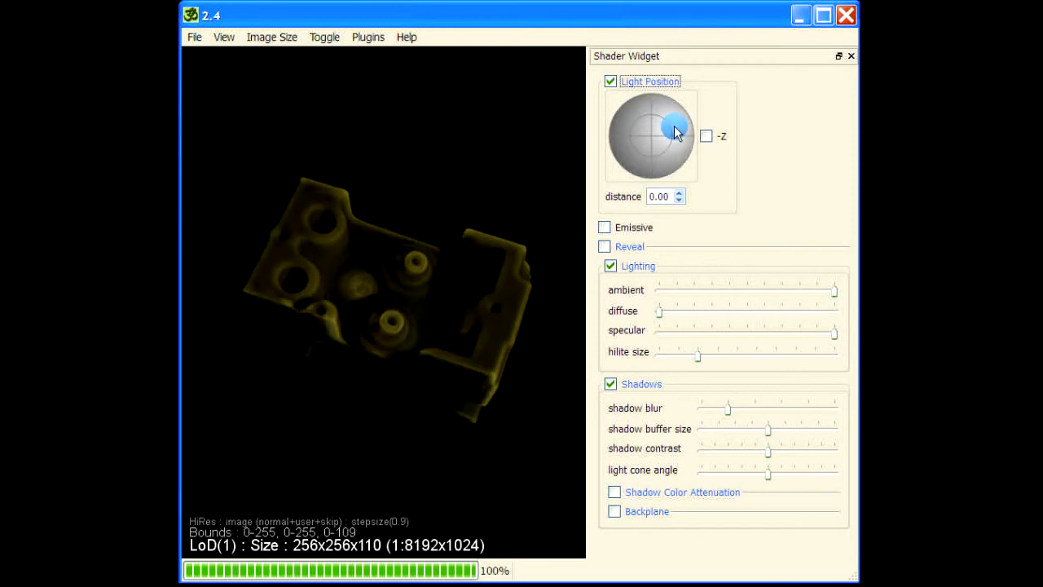
{"action": "left_click_drag", "start_coordinate": [428, 163], "coordinate": [436, 194]}
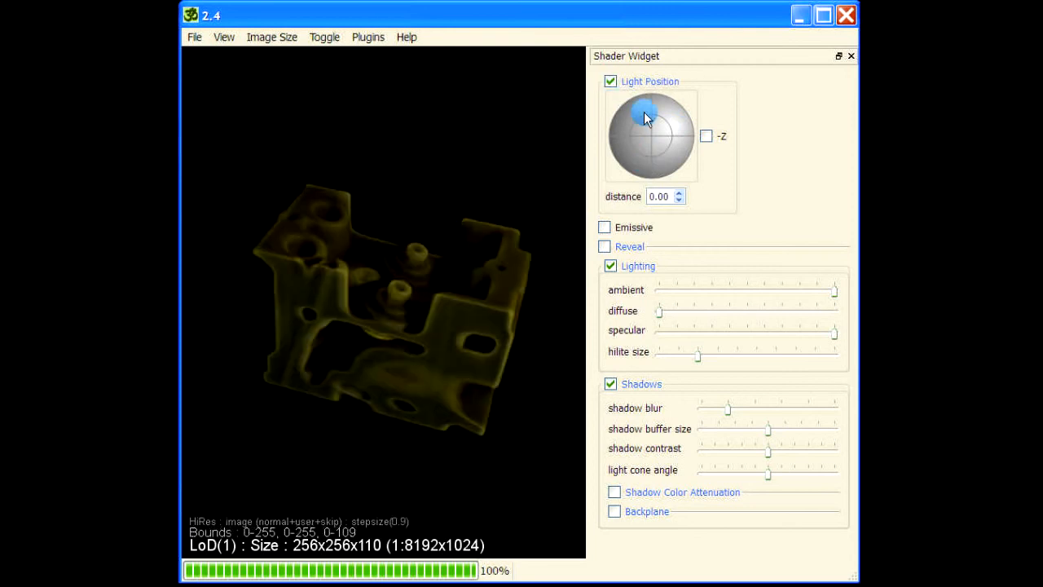
{"action": "left_click", "coordinate": [662, 138]}
{"action": "left_click", "coordinate": [610, 83]}
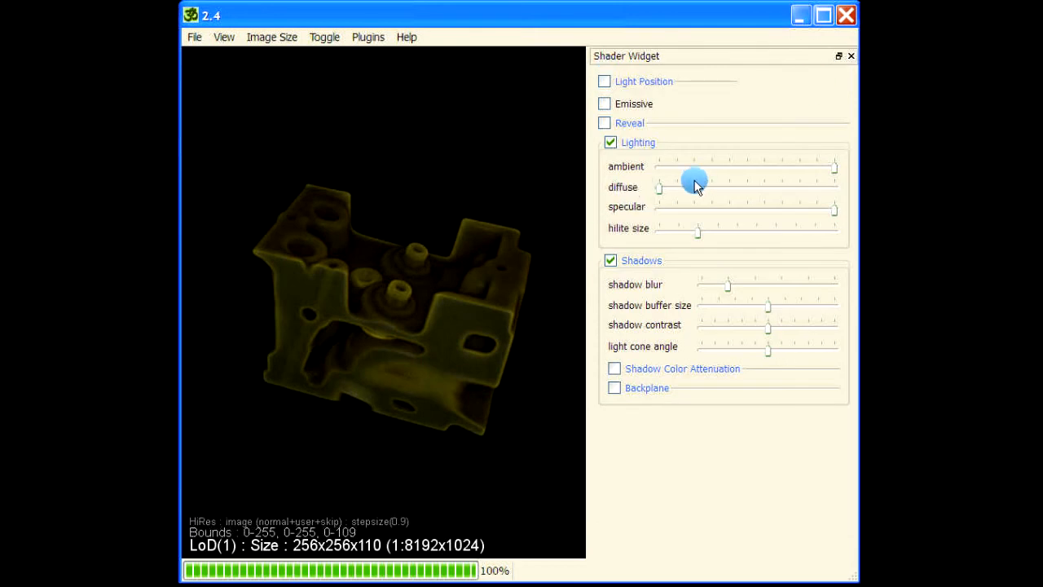
Try raising the diffuse lighting to about 60% and to its maximum, with ambient lowered to about 40% and partly raised again
{"action": "left_click_drag", "start_coordinate": [660, 193], "coordinate": [763, 187]}
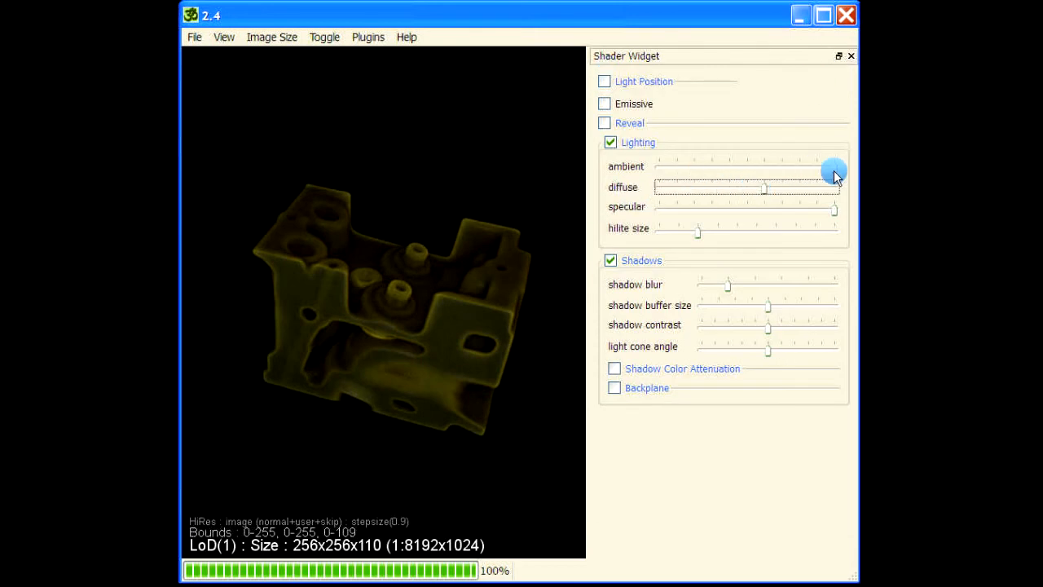
{"action": "left_click_drag", "start_coordinate": [834, 170], "coordinate": [728, 180]}
{"action": "left_click_drag", "start_coordinate": [358, 185], "coordinate": [337, 317]}
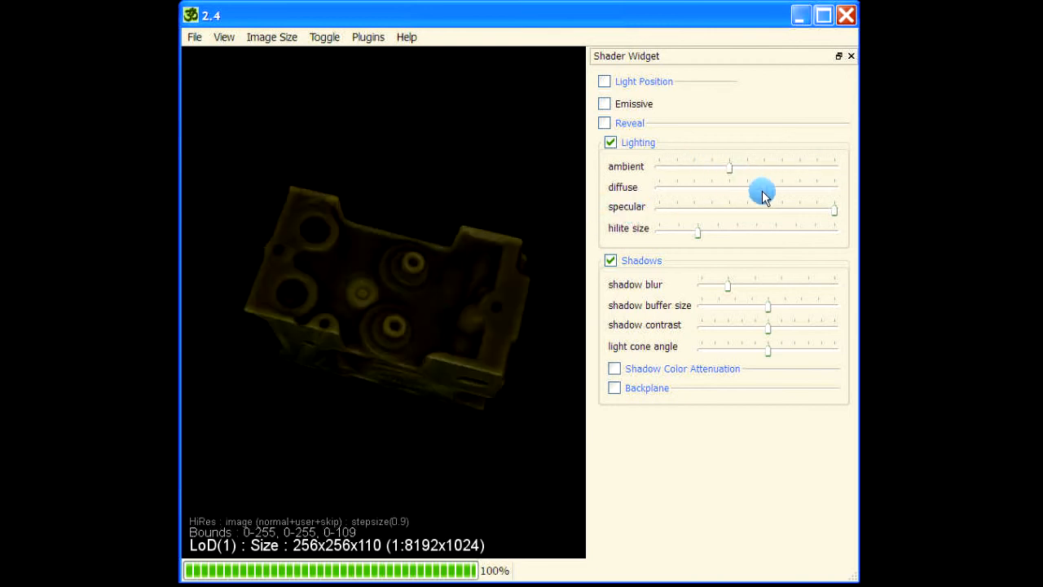
{"action": "left_click_drag", "start_coordinate": [763, 188], "coordinate": [841, 186]}
{"action": "left_click", "coordinate": [740, 168]}
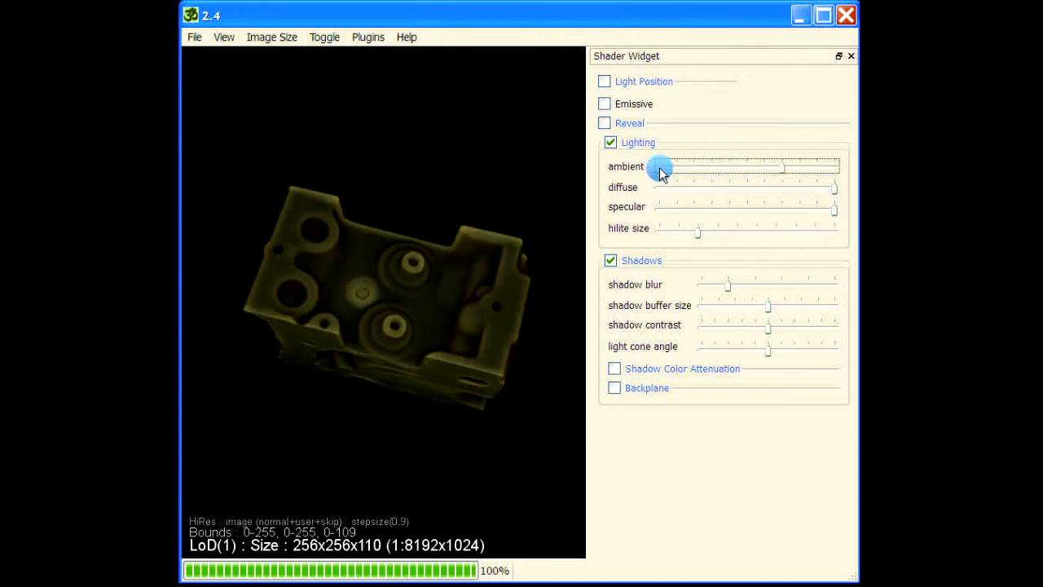
Return ambient to maximum and diffuse to minimum, and try a lower specular level before restoring it to maximum
{"action": "left_click_drag", "start_coordinate": [660, 171], "coordinate": [836, 175]}
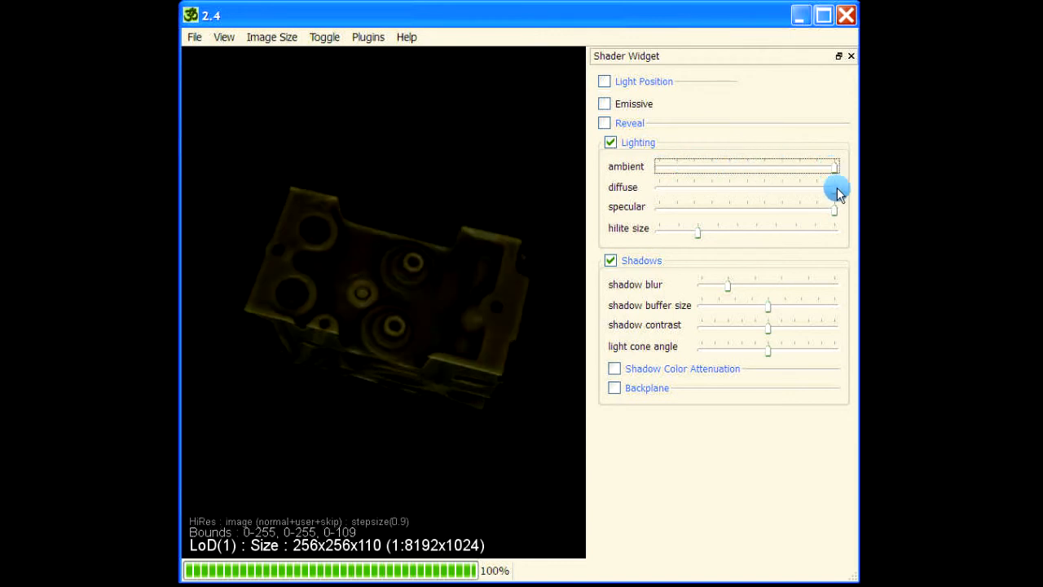
{"action": "left_click_drag", "start_coordinate": [680, 189], "coordinate": [642, 196]}
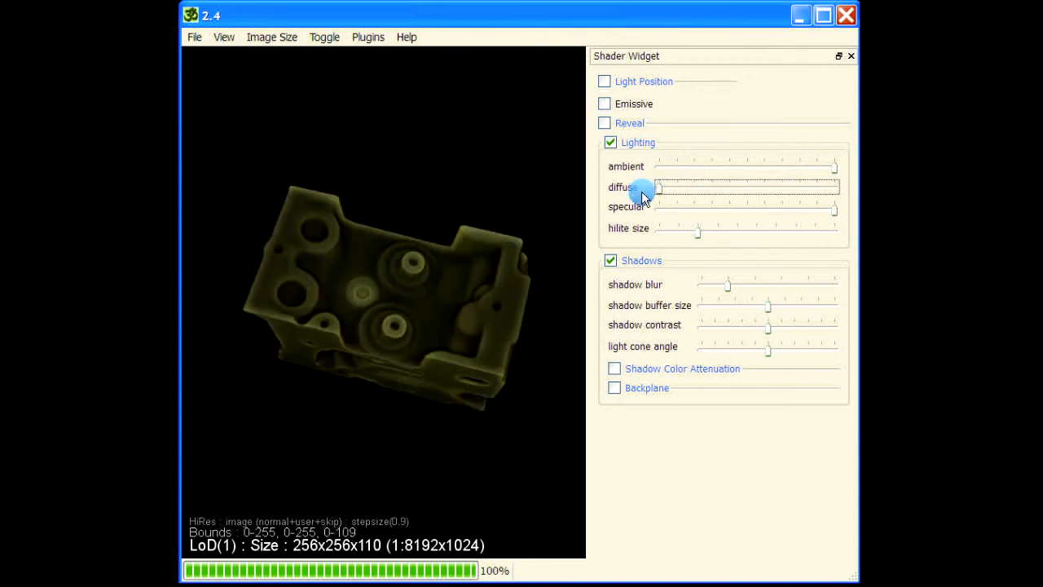
{"action": "left_click", "coordinate": [837, 210]}
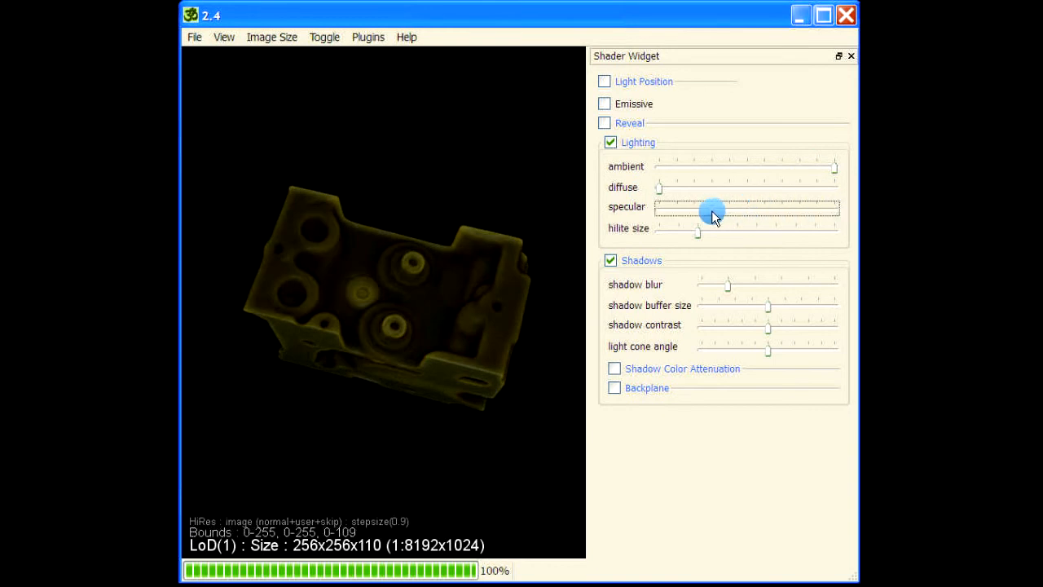
{"action": "left_click_drag", "start_coordinate": [711, 210], "coordinate": [837, 208]}
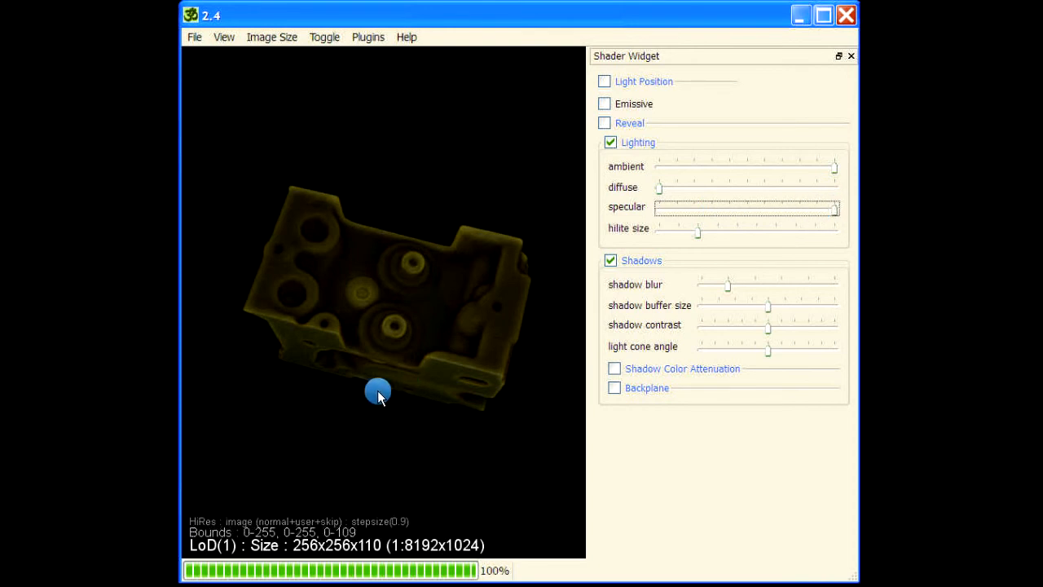
Rotate the volume to inspect its shading from several sides, with the Shader Widget closed for the last views
{"action": "left_click_drag", "start_coordinate": [370, 216], "coordinate": [484, 449]}
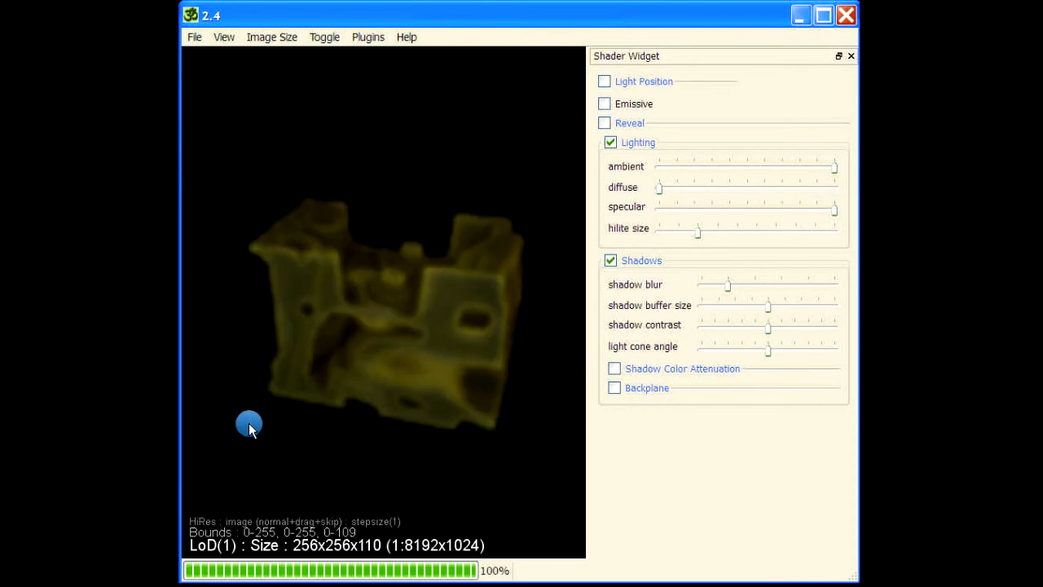
{"action": "left_click_drag", "start_coordinate": [248, 423], "coordinate": [490, 200]}
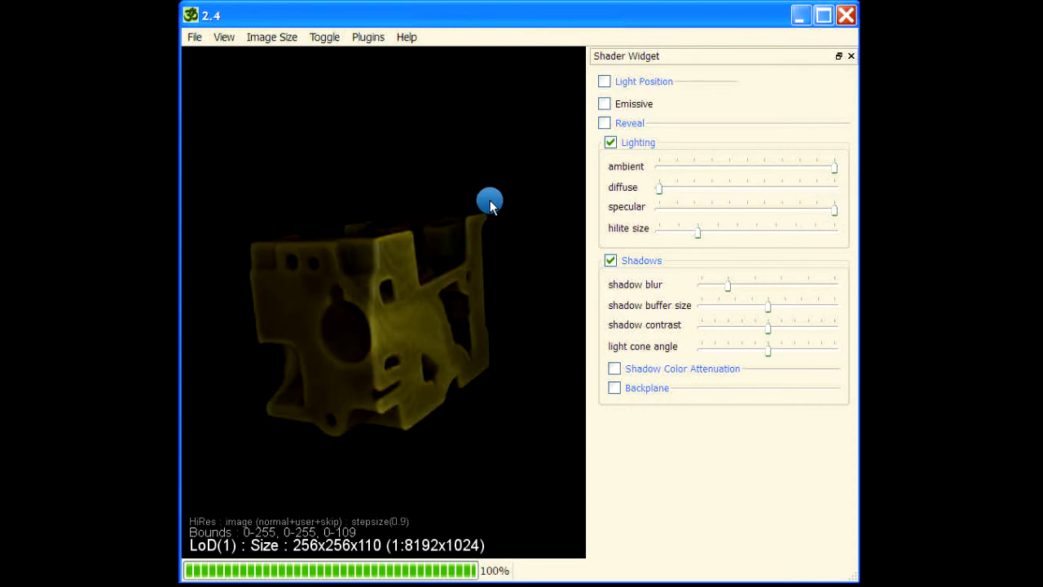
{"action": "left_click_drag", "start_coordinate": [487, 403], "coordinate": [465, 354]}
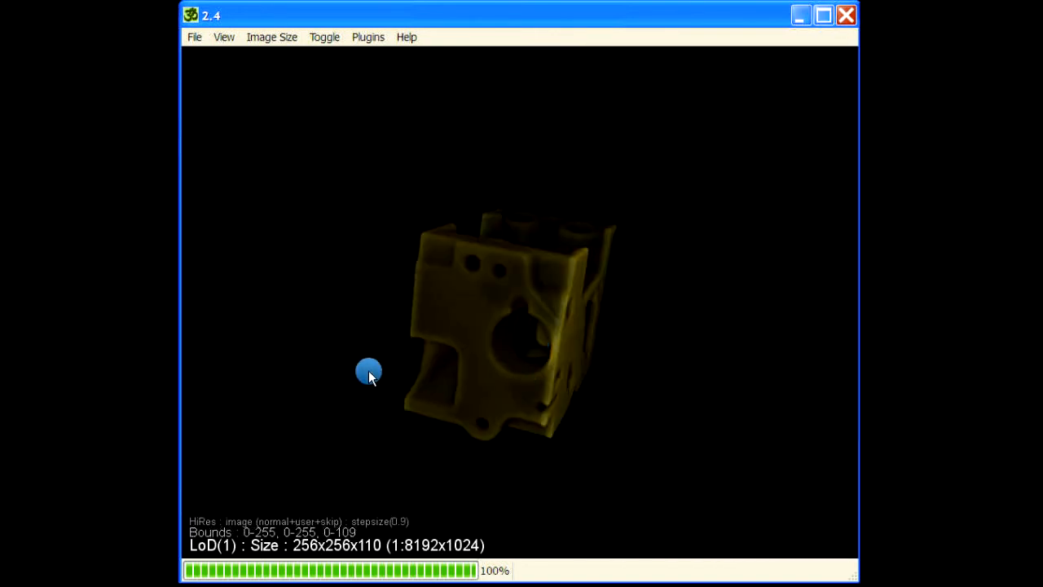
{"action": "left_click_drag", "start_coordinate": [369, 370], "coordinate": [633, 181]}
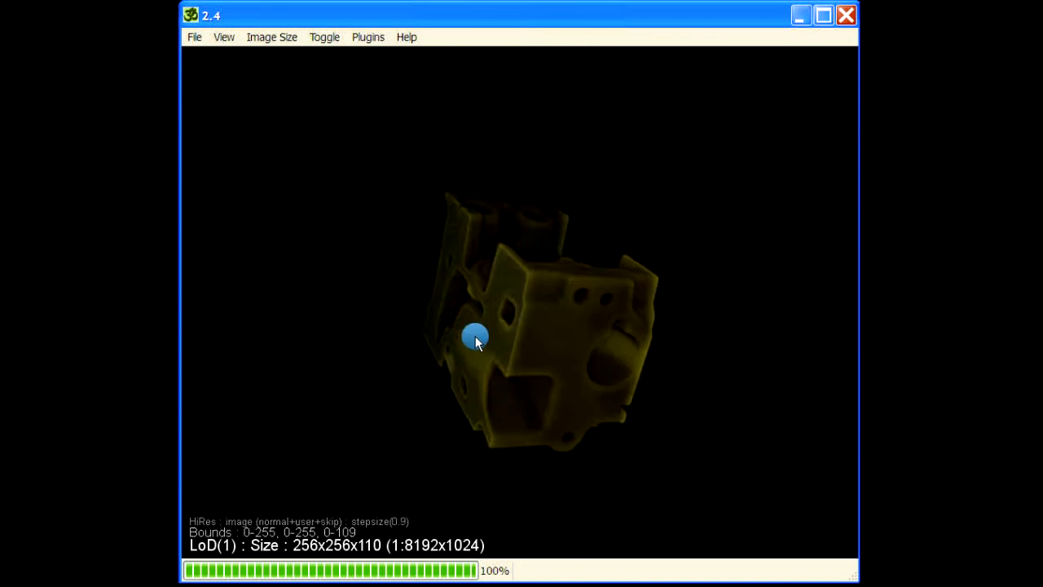
{"action": "left_click_drag", "start_coordinate": [475, 335], "coordinate": [650, 326]}
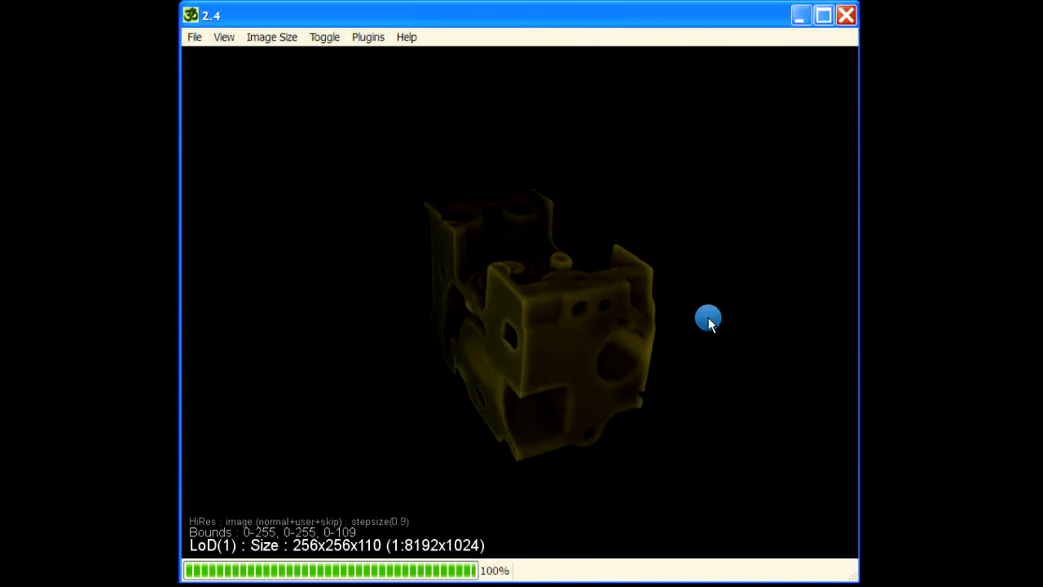
Rotate the engine block to inspect its shading from the side and from above
{"action": "left_click_drag", "start_coordinate": [398, 453], "coordinate": [680, 445]}
{"action": "left_click_drag", "start_coordinate": [500, 386], "coordinate": [599, 395]}
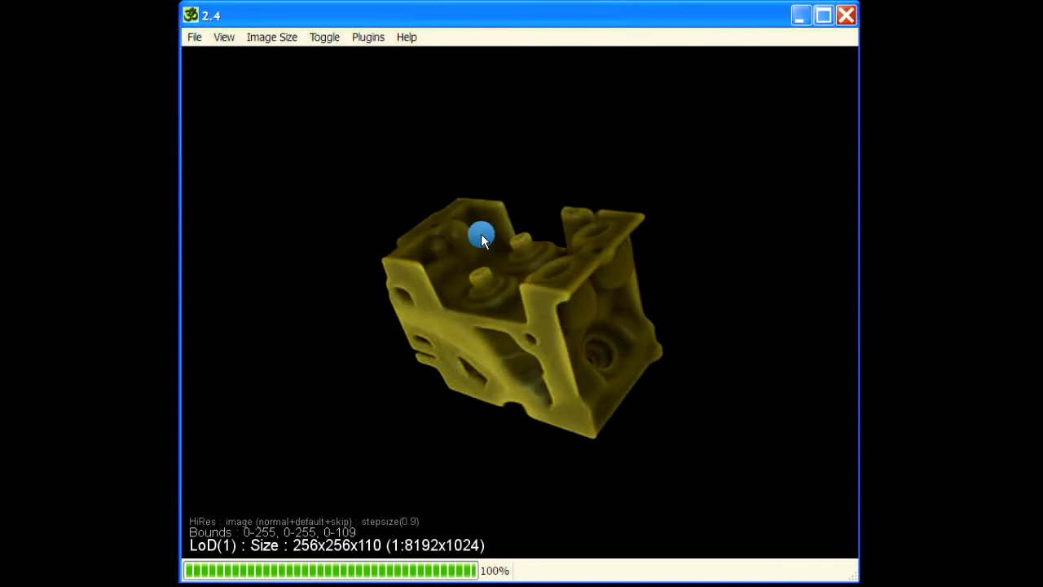
{"action": "left_click_drag", "start_coordinate": [578, 154], "coordinate": [577, 161]}
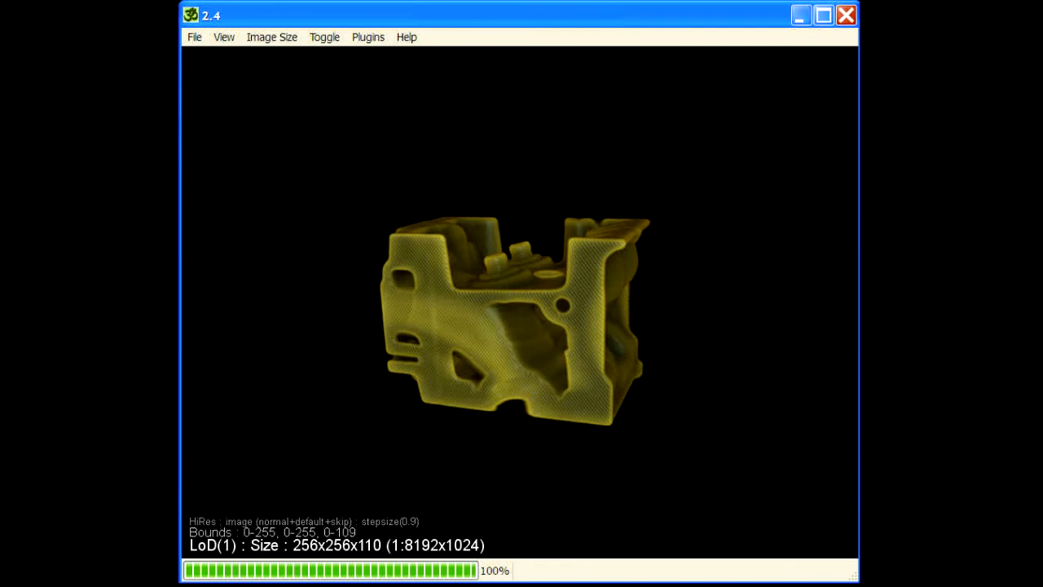
Load the torso volume and display it in high-resolution mode, facing the front
{"action": "key", "text": "space"}
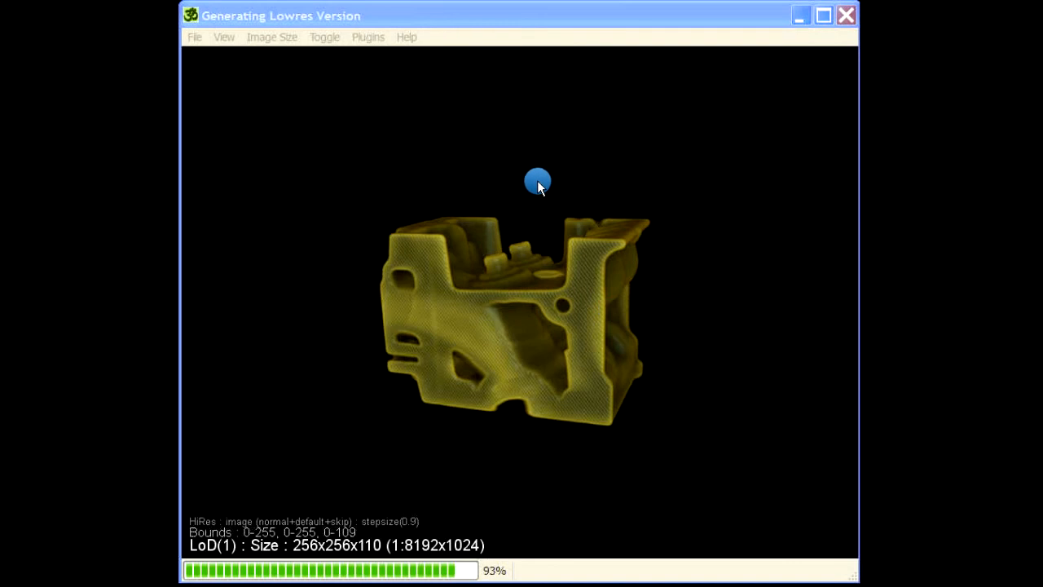
{"action": "left_click_drag", "start_coordinate": [809, 481], "coordinate": [790, 429]}
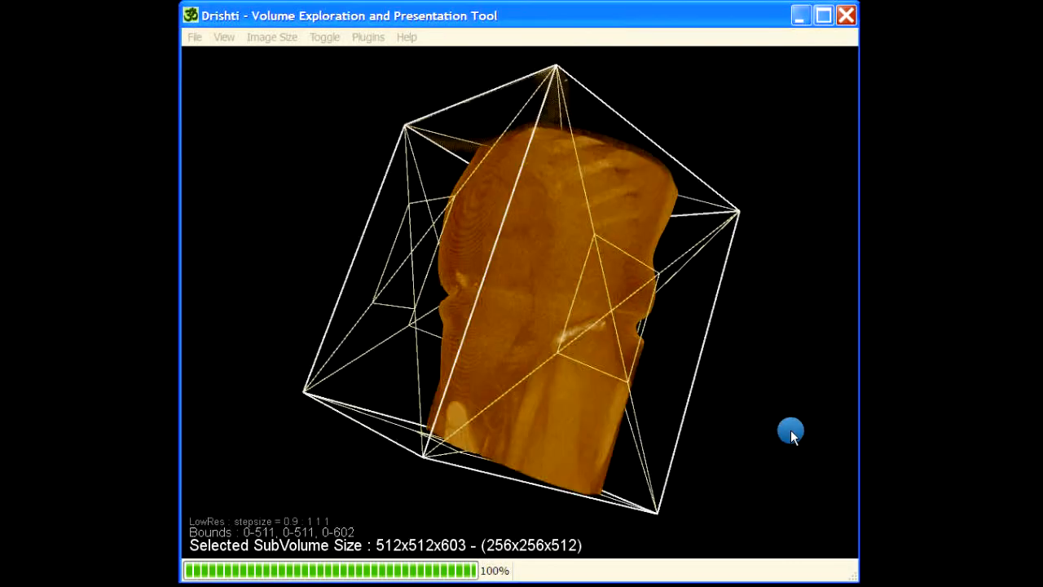
{"action": "key", "text": "F2"}
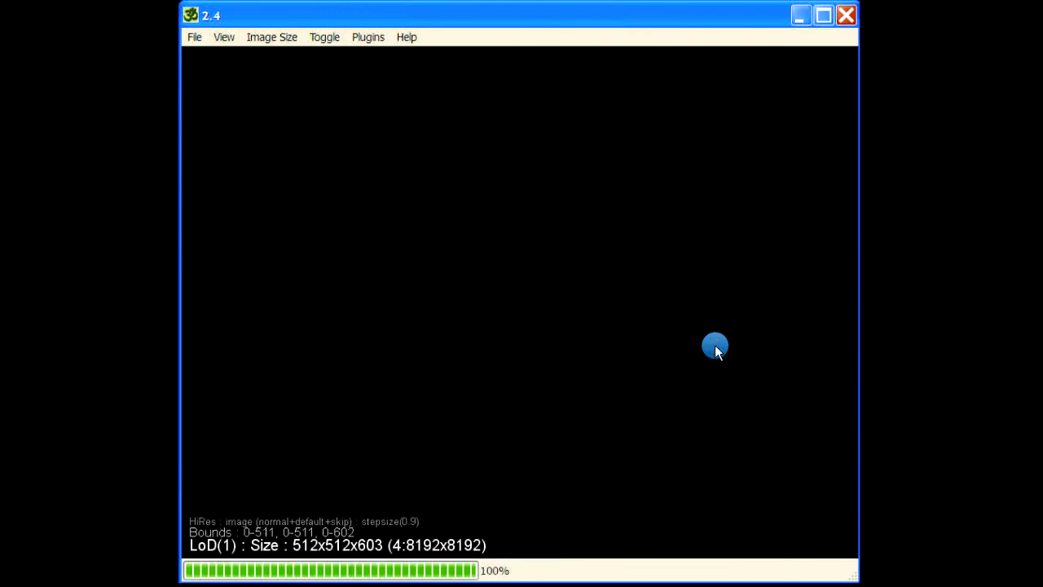
{"action": "left_click_drag", "start_coordinate": [442, 414], "coordinate": [692, 410]}
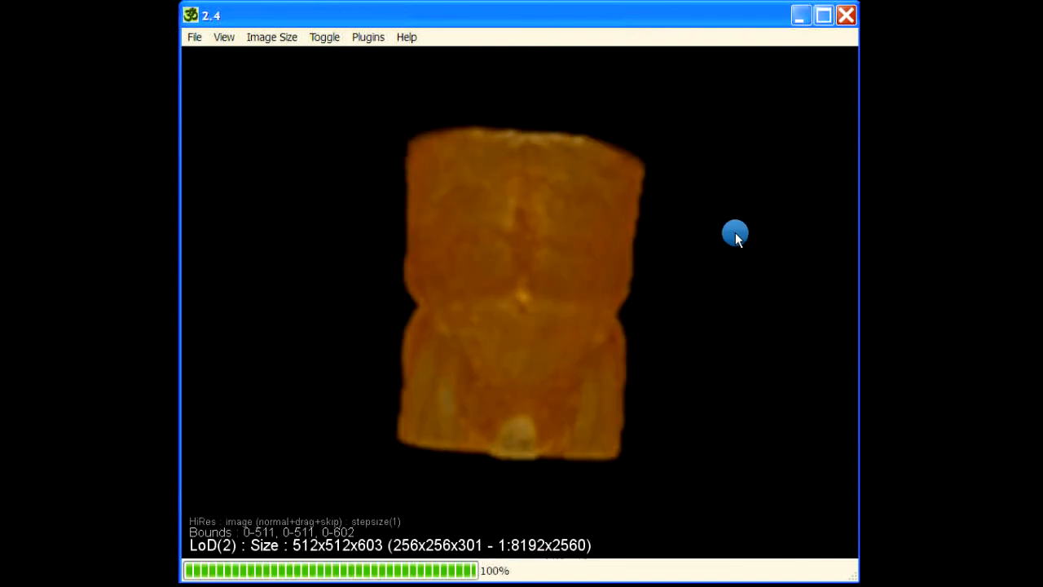
Try lighting the torso with only basic light, and switch that GI light option off again
{"action": "key", "text": "l"}
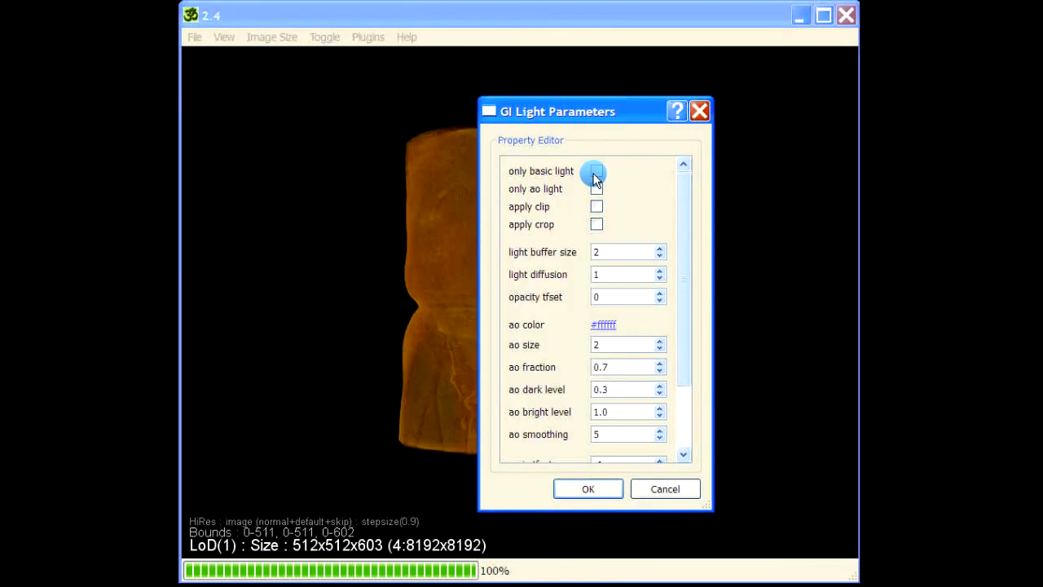
{"action": "left_click", "coordinate": [594, 173]}
{"action": "left_click", "coordinate": [574, 491]}
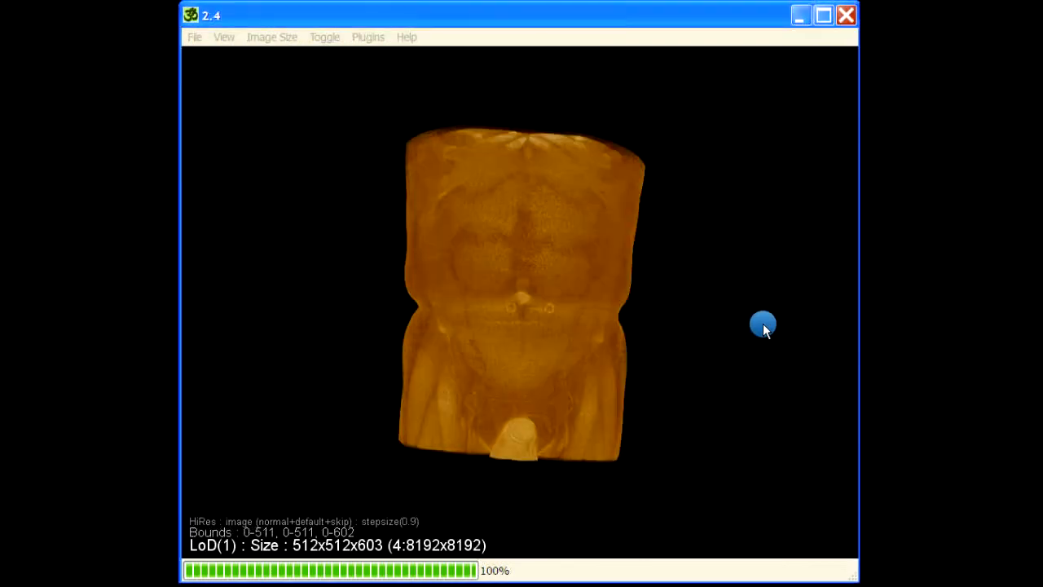
{"action": "key", "text": "l"}
{"action": "left_click", "coordinate": [597, 171]}
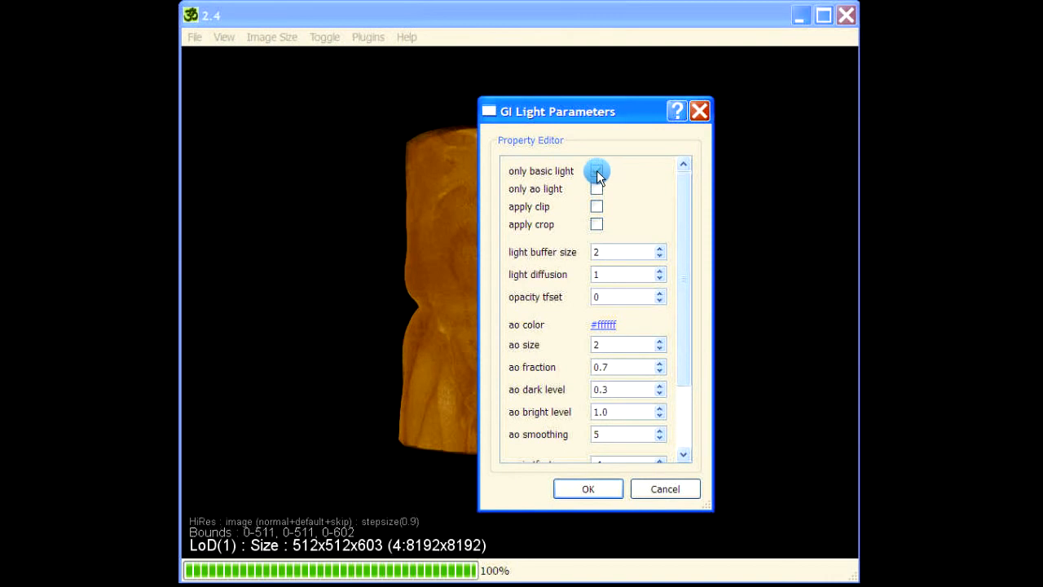
{"action": "left_click", "coordinate": [591, 490]}
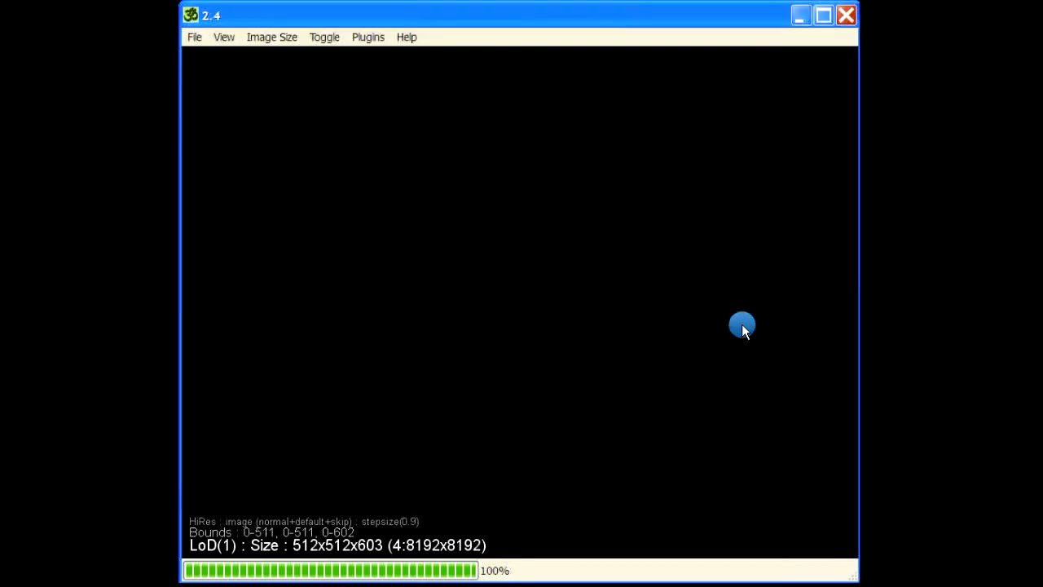
Reshape TF0 in the 2D transfer function editor: move its lower-left point inward, extend its top edge to full height and shift it slightly right
{"action": "left_click_drag", "start_coordinate": [487, 299], "coordinate": [458, 391]}
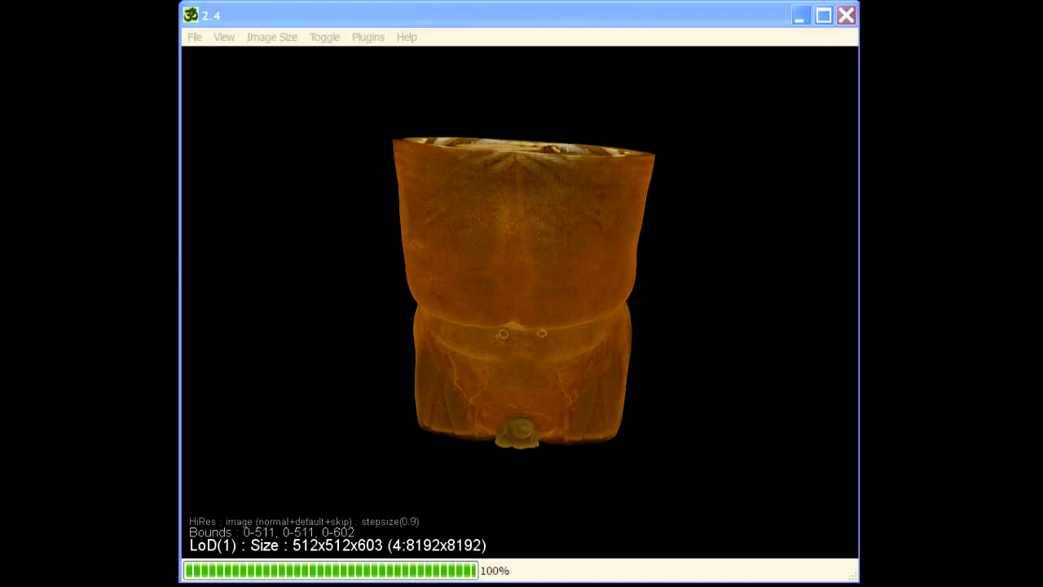
{"action": "left_click_drag", "start_coordinate": [766, 82], "coordinate": [607, 80]}
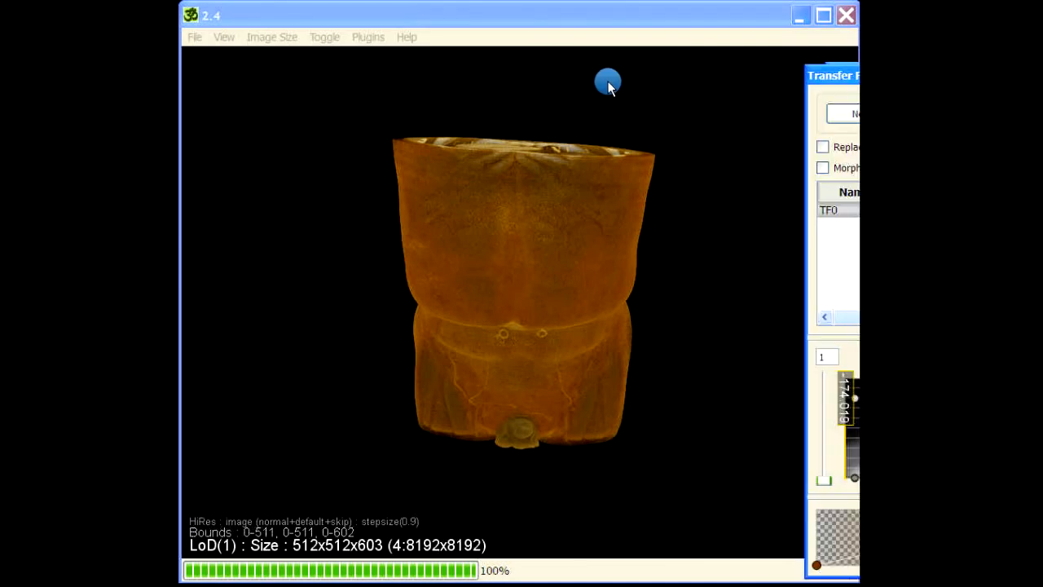
{"action": "left_click_drag", "start_coordinate": [573, 482], "coordinate": [609, 481]}
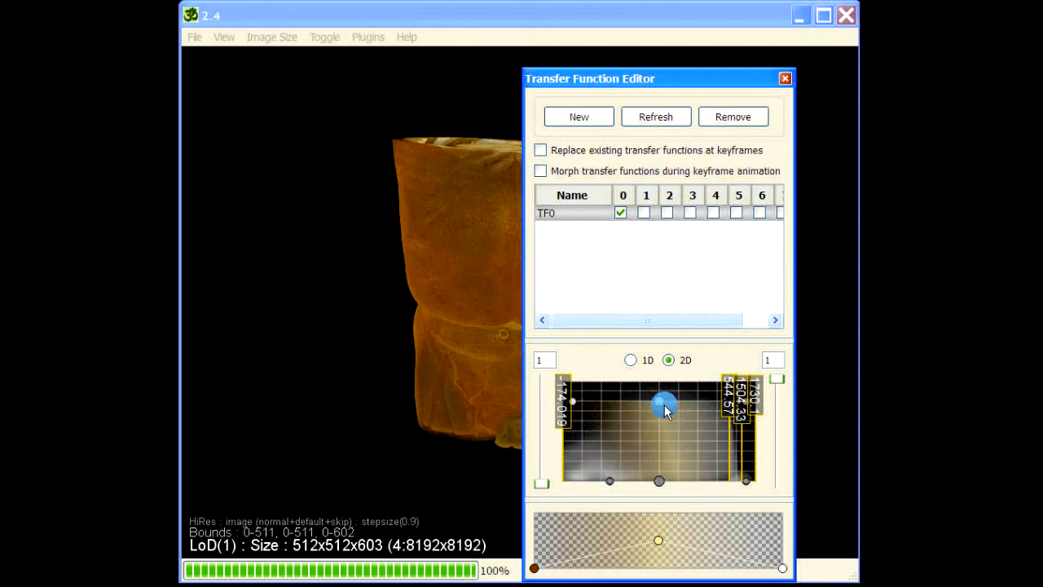
{"action": "left_click_drag", "start_coordinate": [658, 402], "coordinate": [658, 382]}
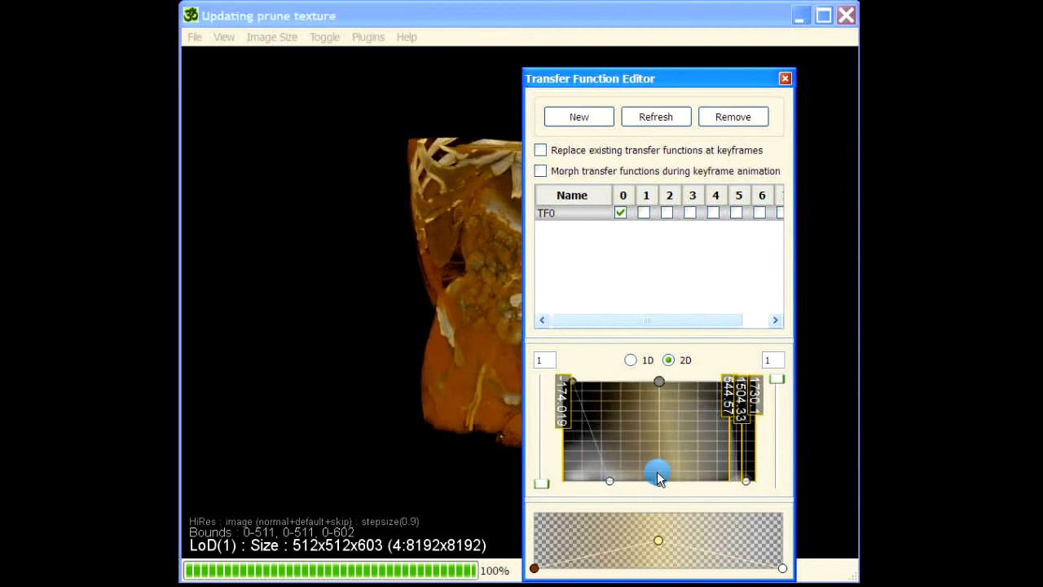
{"action": "left_click_drag", "start_coordinate": [660, 489], "coordinate": [670, 494]}
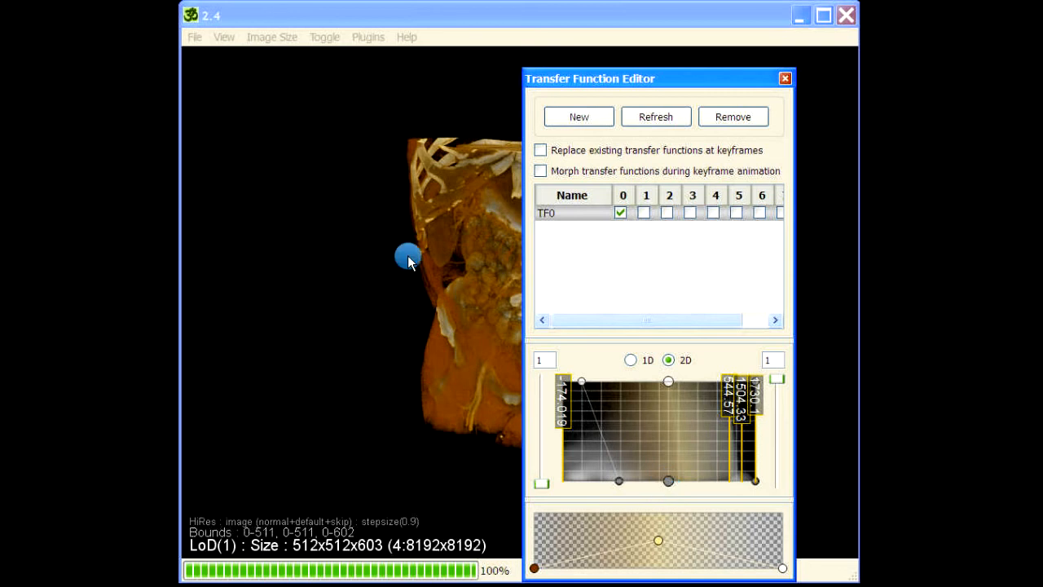
Narrow TF0 by moving its upper-left and lower-left points toward the middle, with the torso turned to the front
{"action": "left_click_drag", "start_coordinate": [486, 291], "coordinate": [392, 293]}
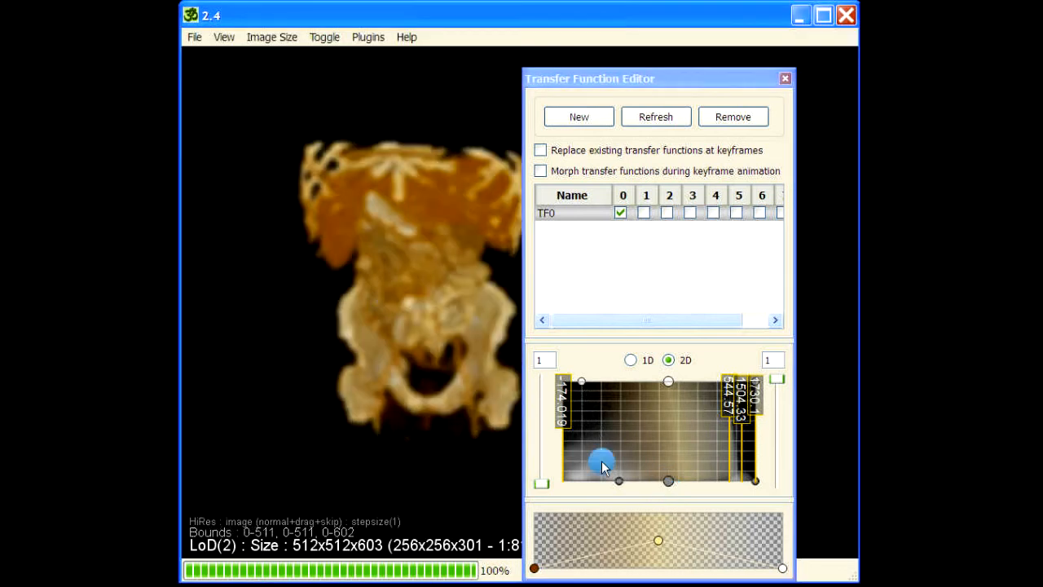
{"action": "left_click_drag", "start_coordinate": [582, 381], "coordinate": [644, 385]}
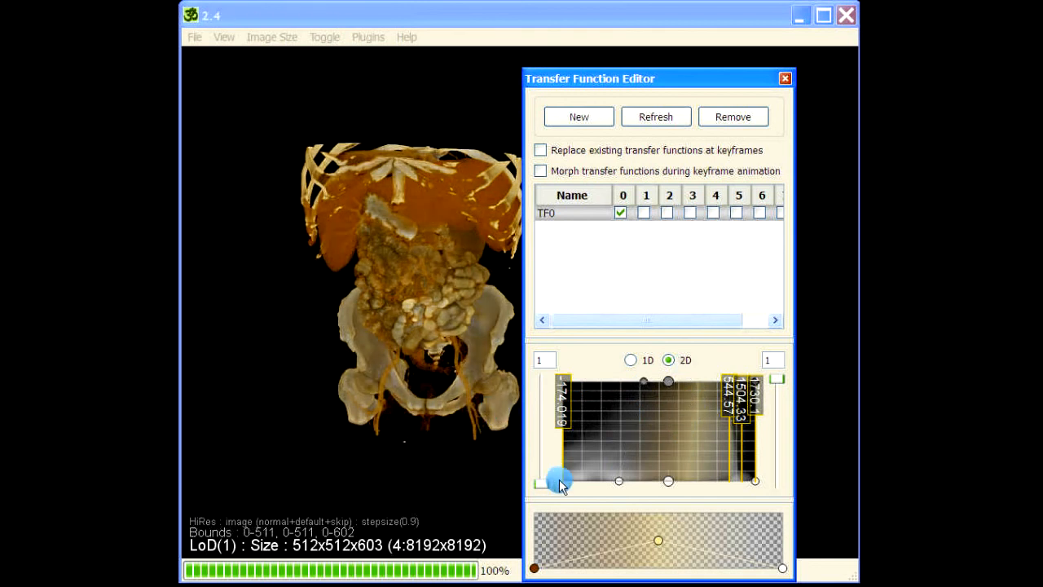
{"action": "left_click_drag", "start_coordinate": [620, 483], "coordinate": [640, 483]}
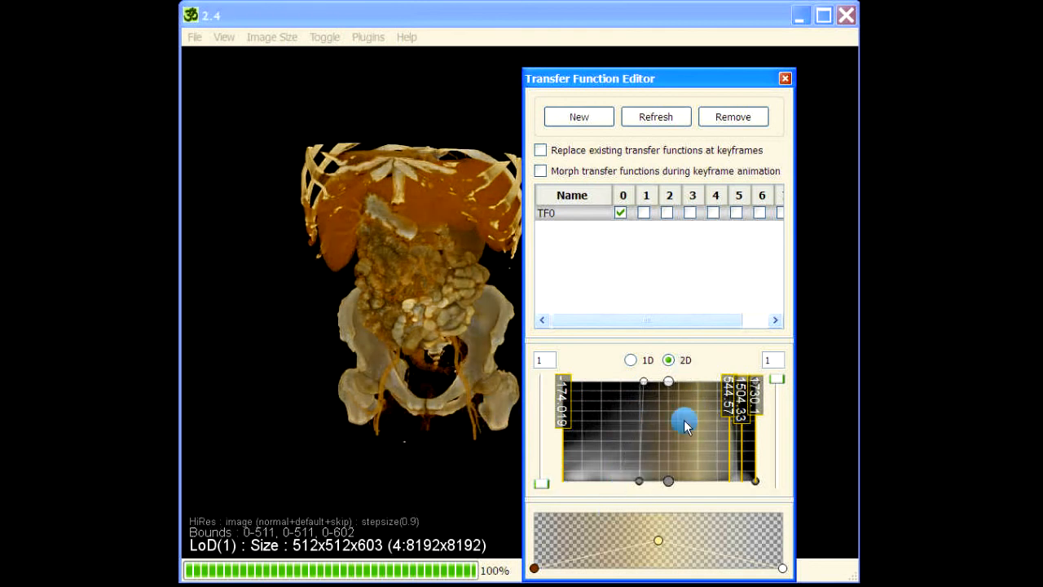
Raise the right stop of TF0's opacity gradient, shift the middle stop left, and slant the transfer function's upper-left corner outward
{"action": "left_click_drag", "start_coordinate": [781, 568], "coordinate": [781, 545]}
{"action": "left_click_drag", "start_coordinate": [665, 546], "coordinate": [611, 543]}
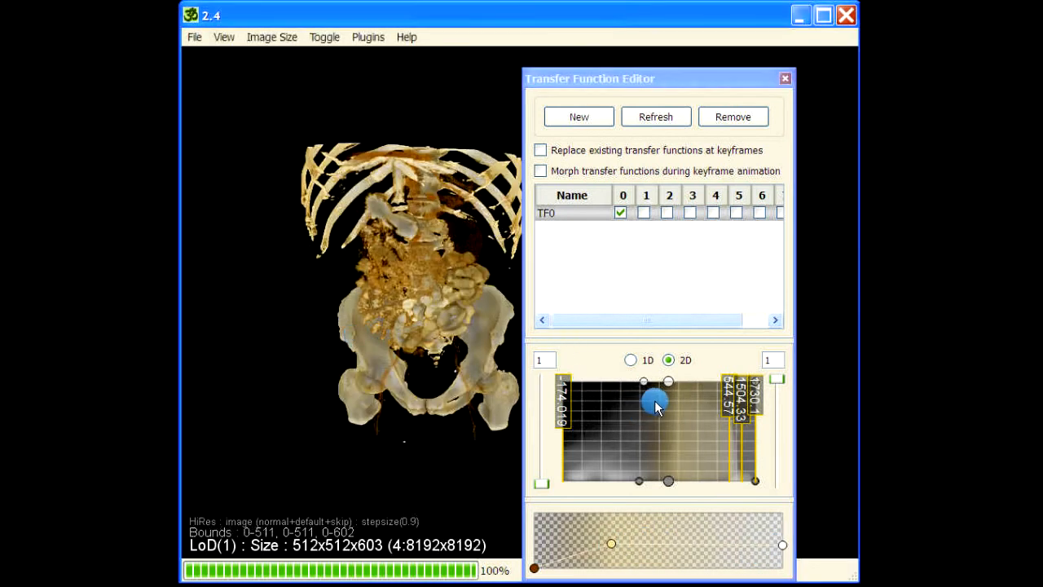
{"action": "left_click_drag", "start_coordinate": [643, 381], "coordinate": [595, 386]}
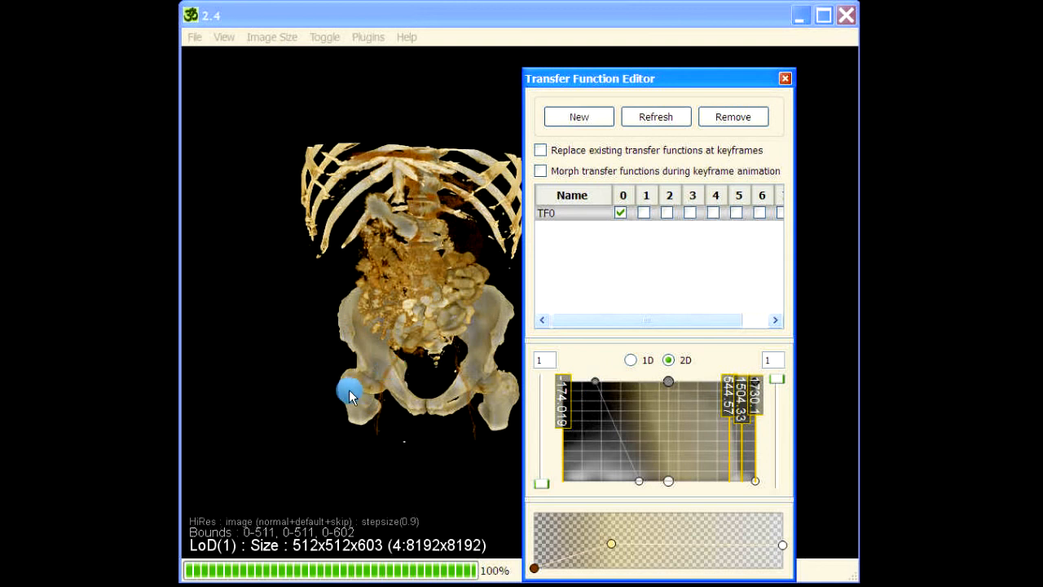
Try only basic light on the skeleton and organs from an oblique angle, and turn the option off again
{"action": "left_click_drag", "start_coordinate": [398, 303], "coordinate": [465, 247]}
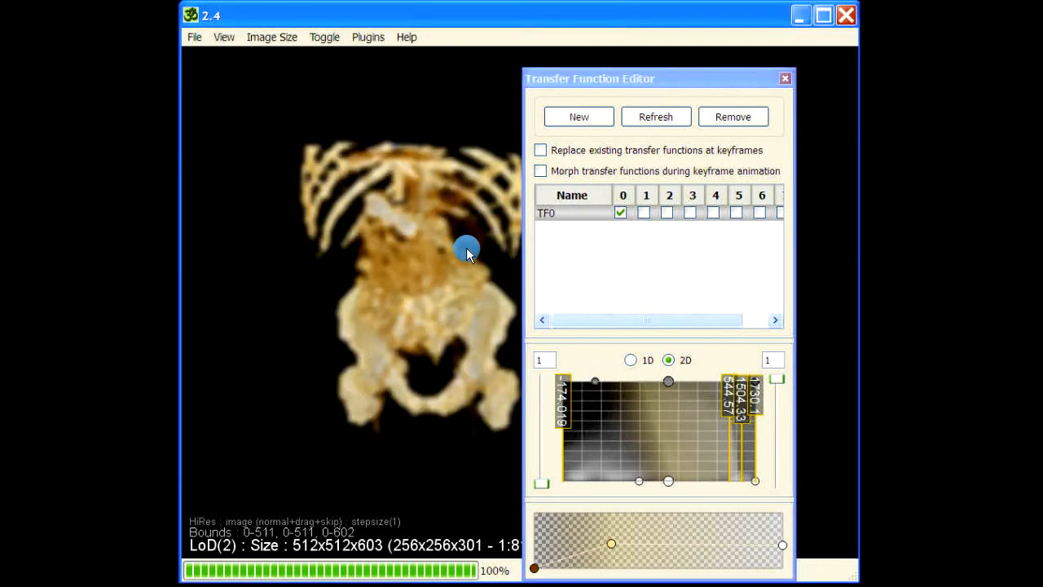
{"action": "left_click_drag", "start_coordinate": [313, 392], "coordinate": [368, 344]}
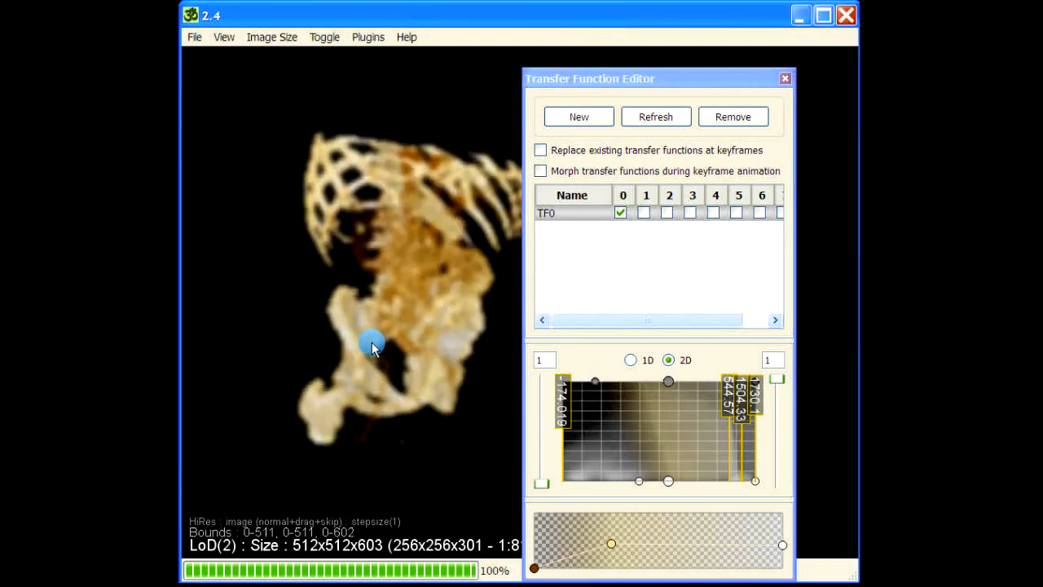
{"action": "key", "text": "g"}
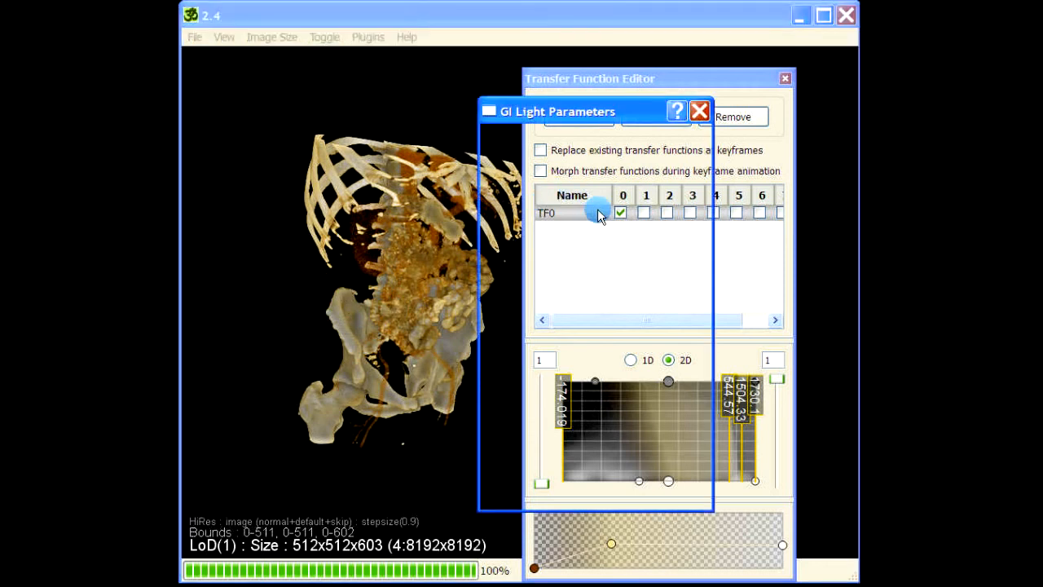
{"action": "left_click", "coordinate": [596, 173]}
{"action": "left_click", "coordinate": [580, 489]}
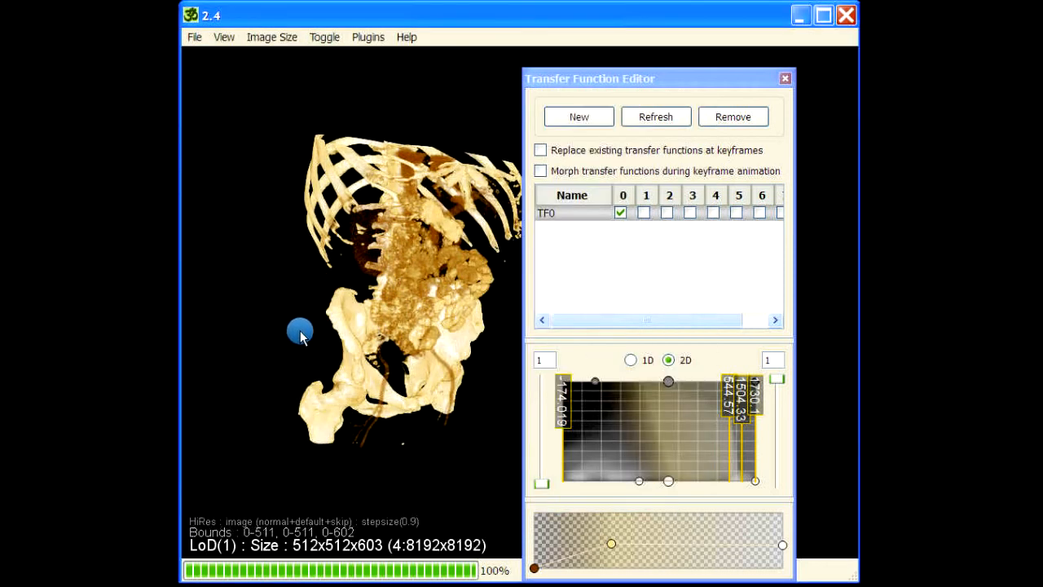
{"action": "key", "text": "g"}
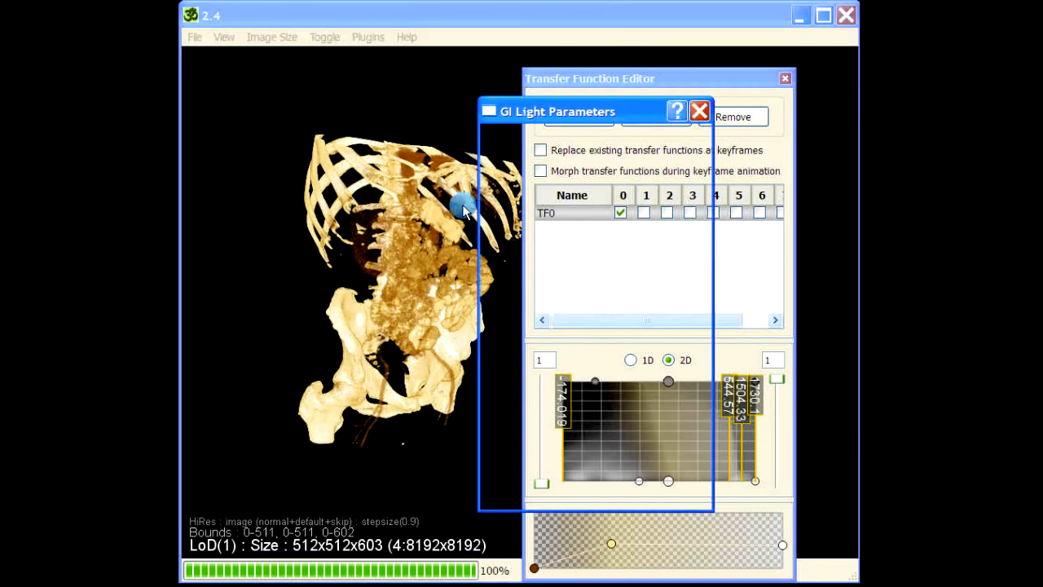
{"action": "left_click", "coordinate": [597, 172]}
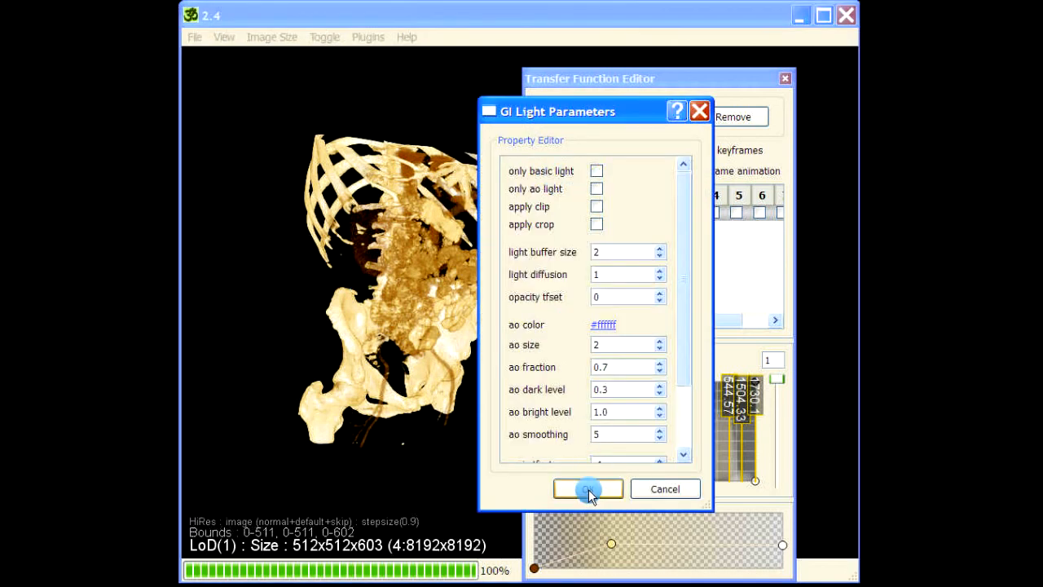
{"action": "left_click", "coordinate": [588, 489]}
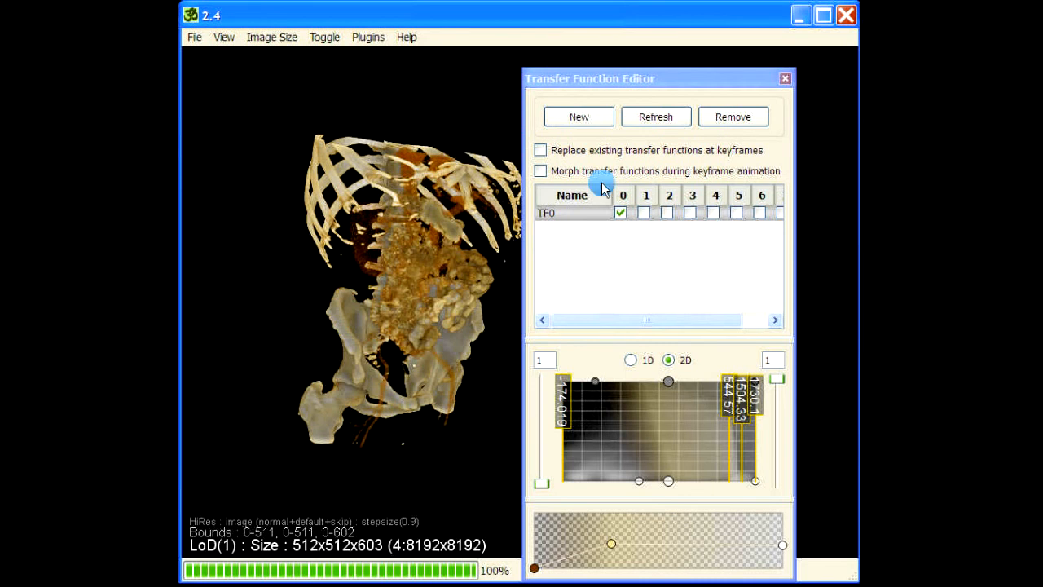
Move the Transfer Function Editor out of the way and examine the globally illuminated torso from several angles and closer up
{"action": "left_click_drag", "start_coordinate": [605, 81], "coordinate": [978, 81]}
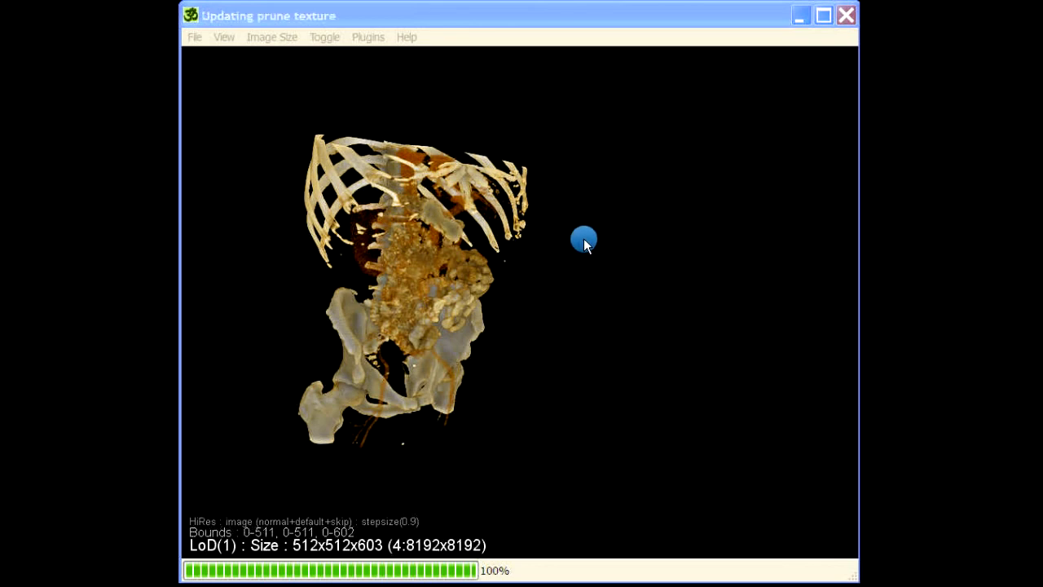
{"action": "left_click", "coordinate": [430, 220]}
{"action": "left_click_drag", "start_coordinate": [430, 220], "coordinate": [279, 240]}
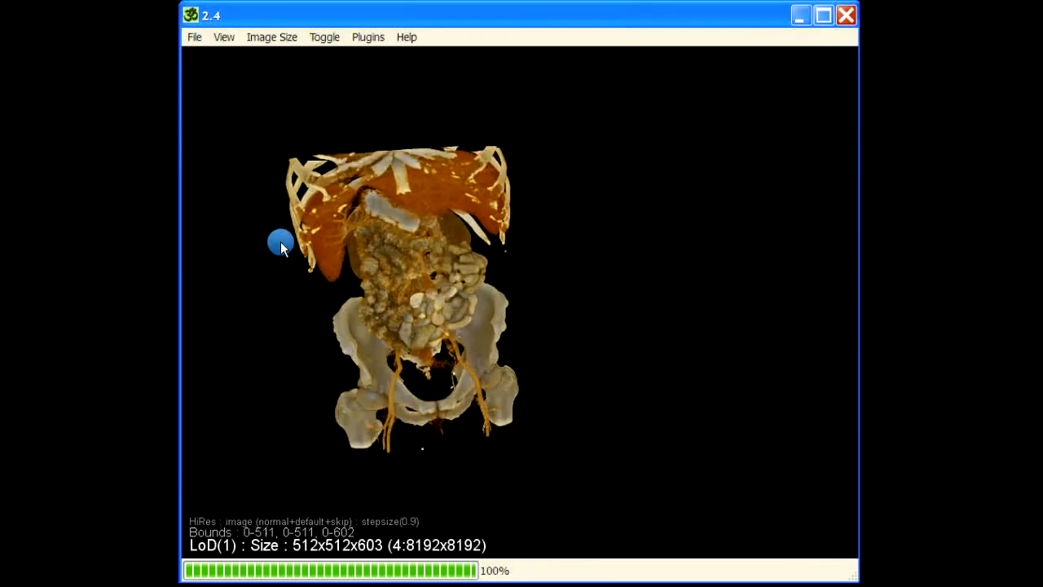
{"action": "left_click_drag", "start_coordinate": [293, 125], "coordinate": [587, 244]}
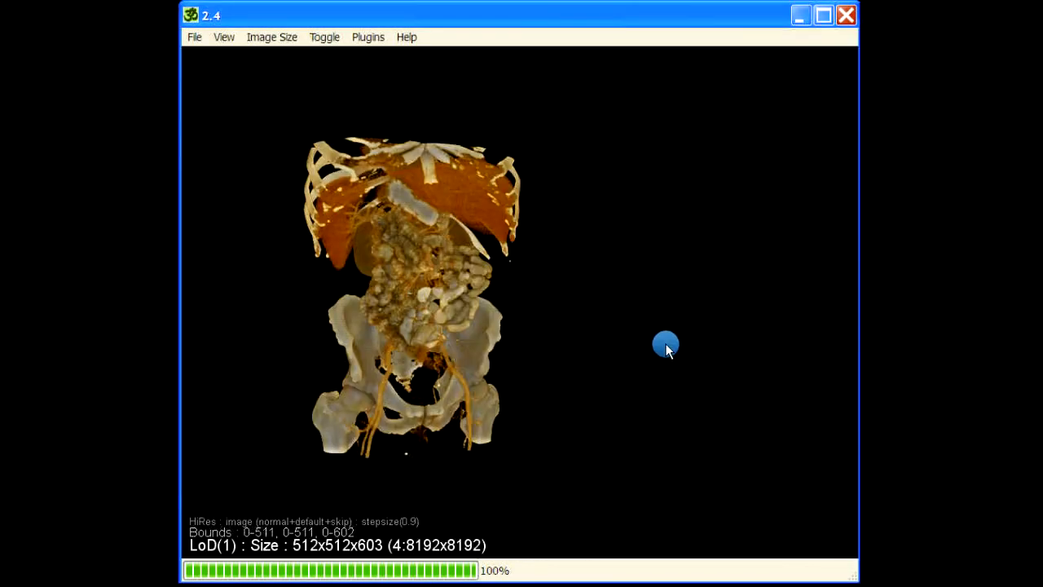
{"action": "left_click_drag", "start_coordinate": [665, 343], "coordinate": [596, 304]}
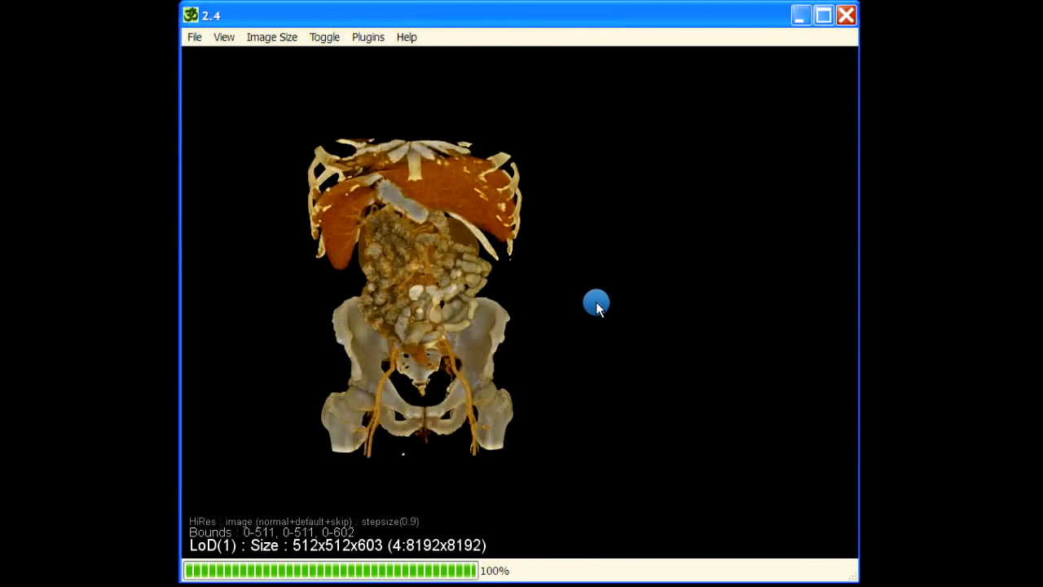
{"action": "right_click_drag", "start_coordinate": [596, 303], "coordinate": [606, 297]}
{"action": "scroll", "coordinate": [608, 300], "scroll_direction": "up", "scroll_amount": 3}
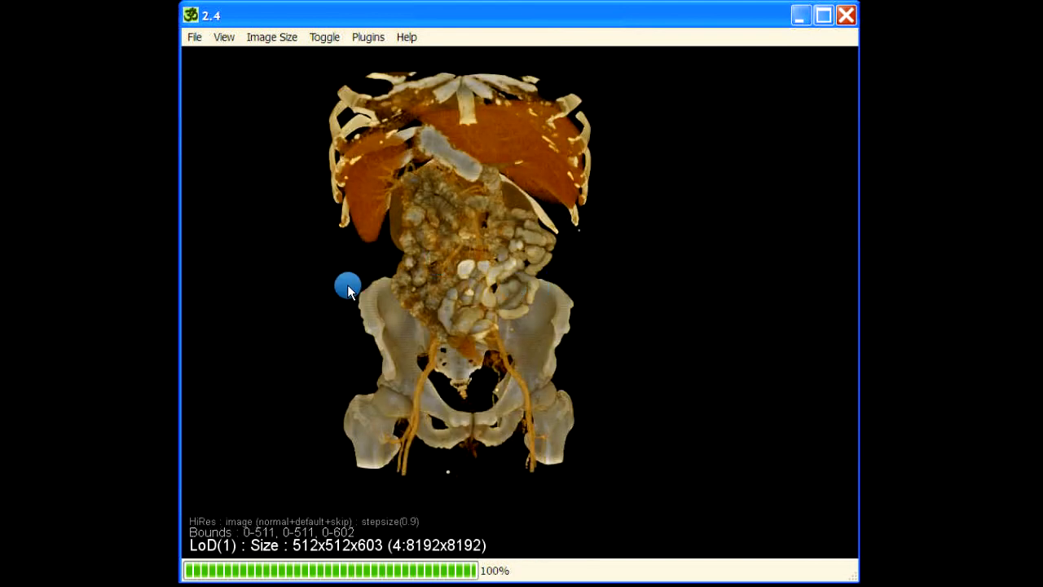
{"action": "left_click_drag", "start_coordinate": [347, 284], "coordinate": [625, 254]}
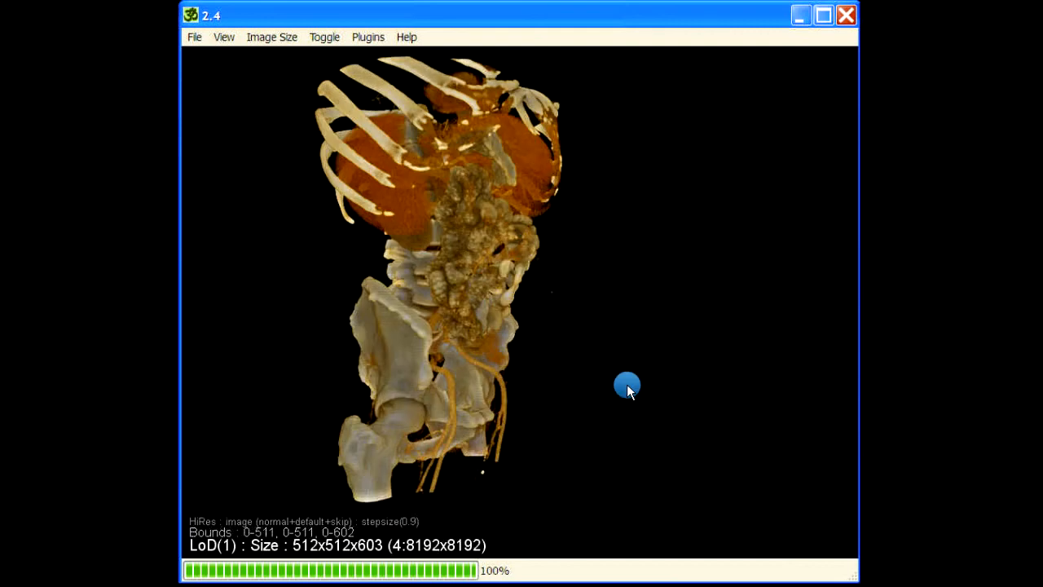
{"action": "key", "text": "l"}
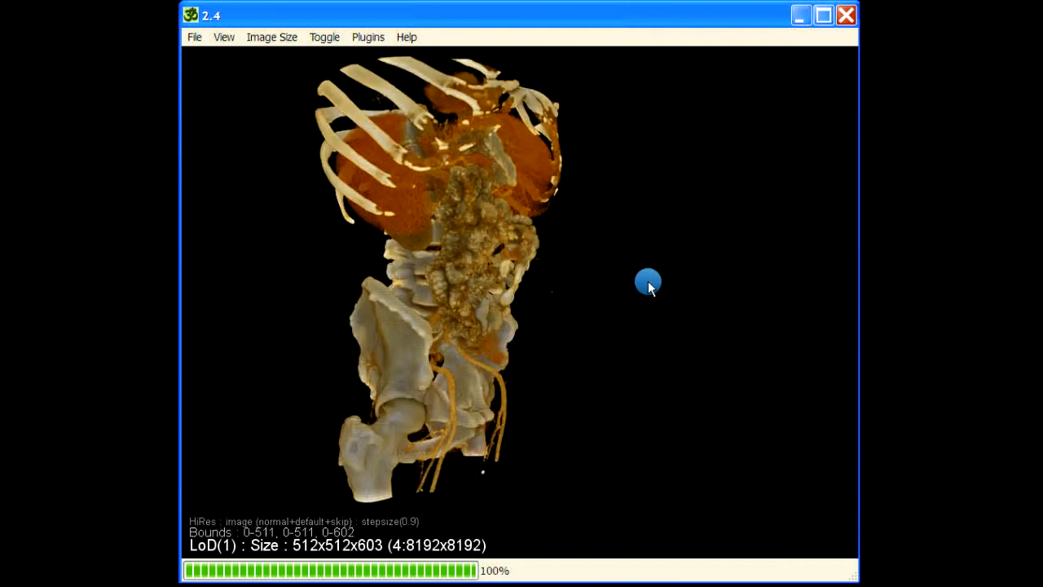
{"action": "key", "text": "l"}
{"action": "key", "text": "l"}
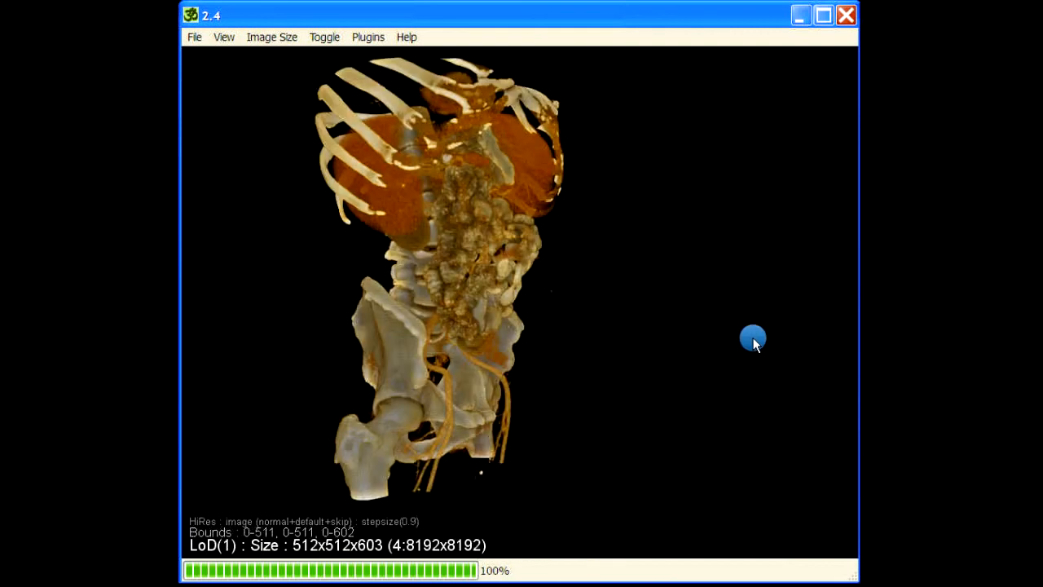
Set the ao color to light pink #ffaad6 in the GI light parameters and brighten the torso's overall shading
{"action": "key", "text": "g"}
{"action": "left_click", "coordinate": [601, 325]}
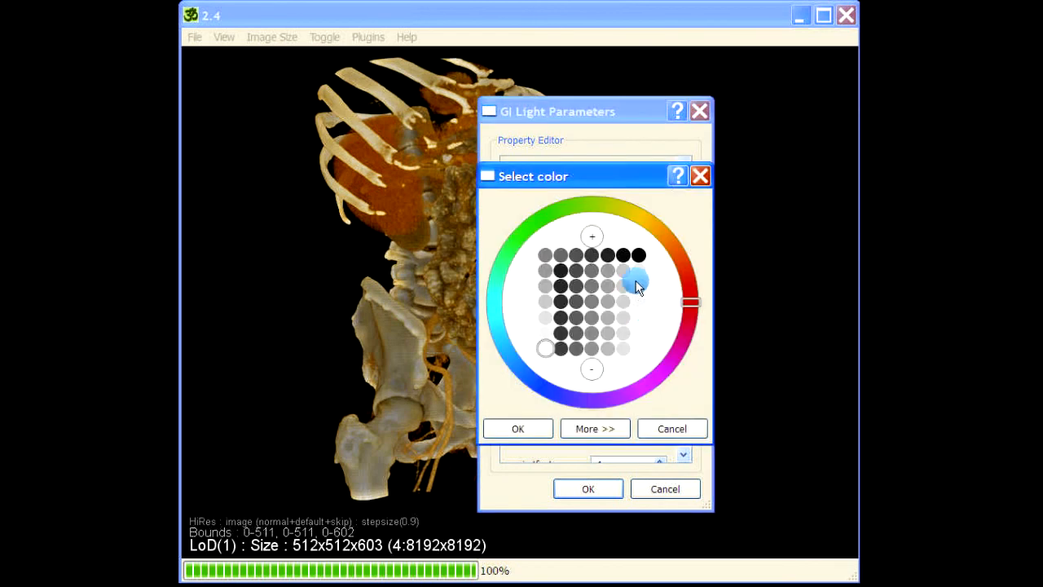
{"action": "left_click", "coordinate": [670, 235]}
{"action": "left_click", "coordinate": [576, 348]}
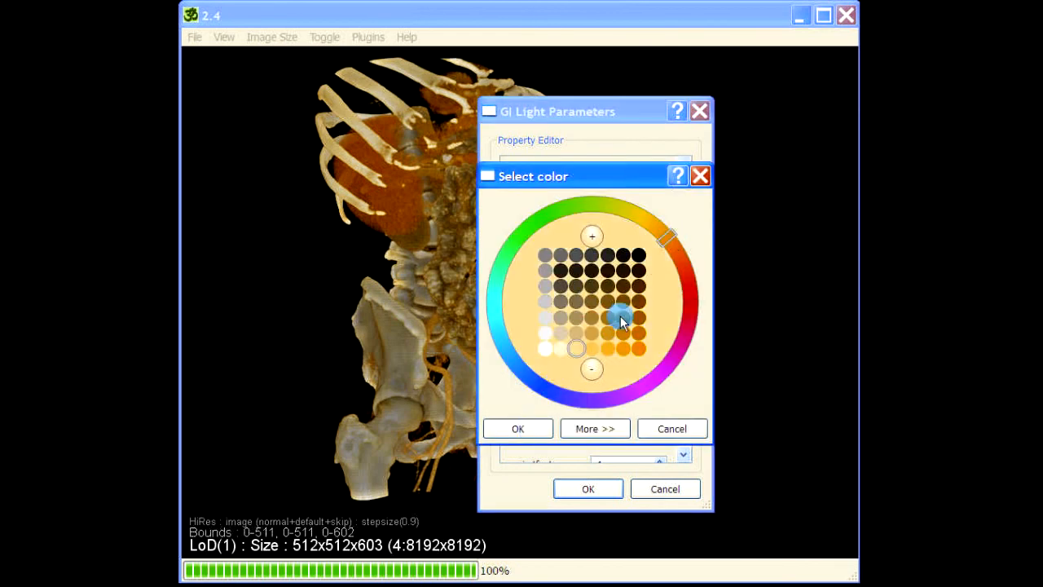
{"action": "left_click", "coordinate": [664, 358]}
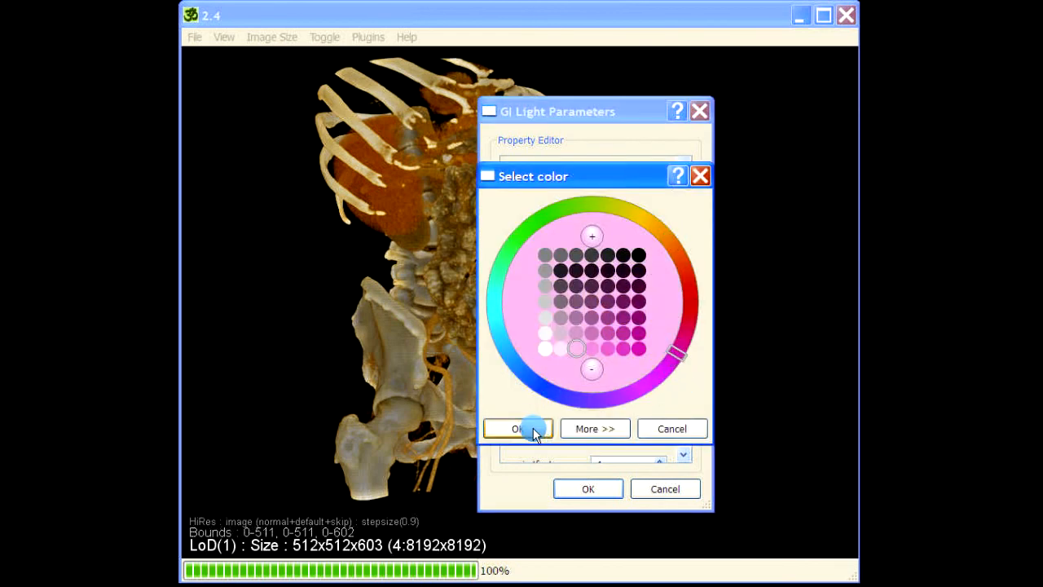
{"action": "left_click", "coordinate": [533, 428]}
{"action": "left_click", "coordinate": [588, 489]}
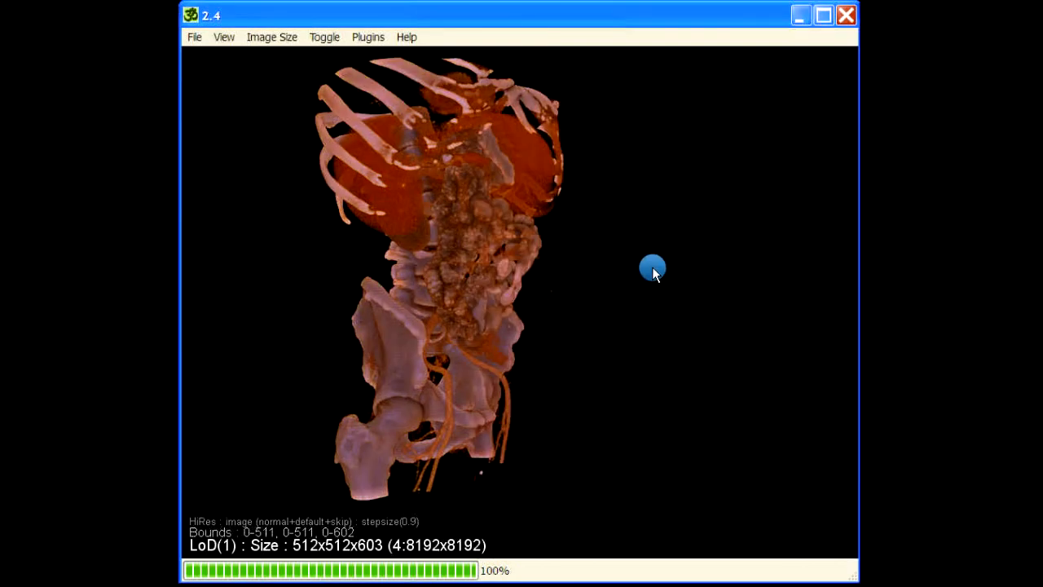
{"action": "key", "text": "g"}
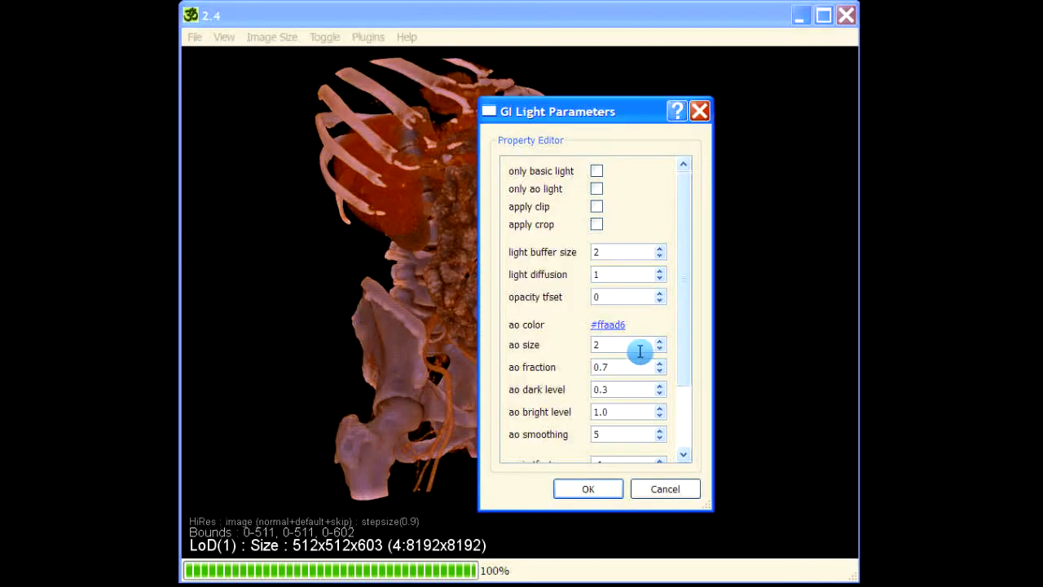
{"action": "left_click", "coordinate": [589, 489]}
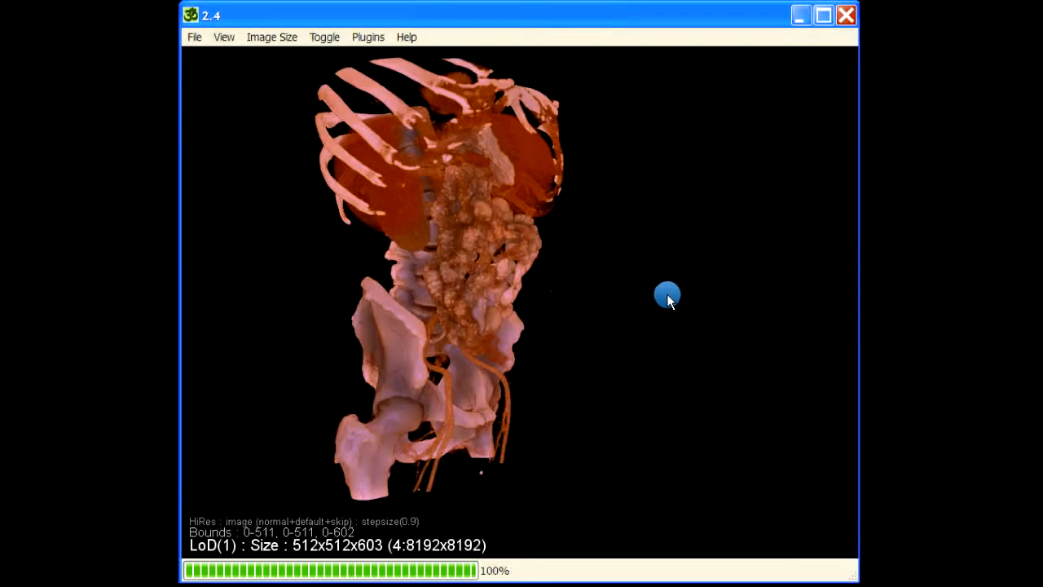
Examine the pink-tinted ambient occlusion on the torso's bones and organs from front and oblique angles, farther away and closer up
{"action": "left_click_drag", "start_coordinate": [666, 293], "coordinate": [594, 244]}
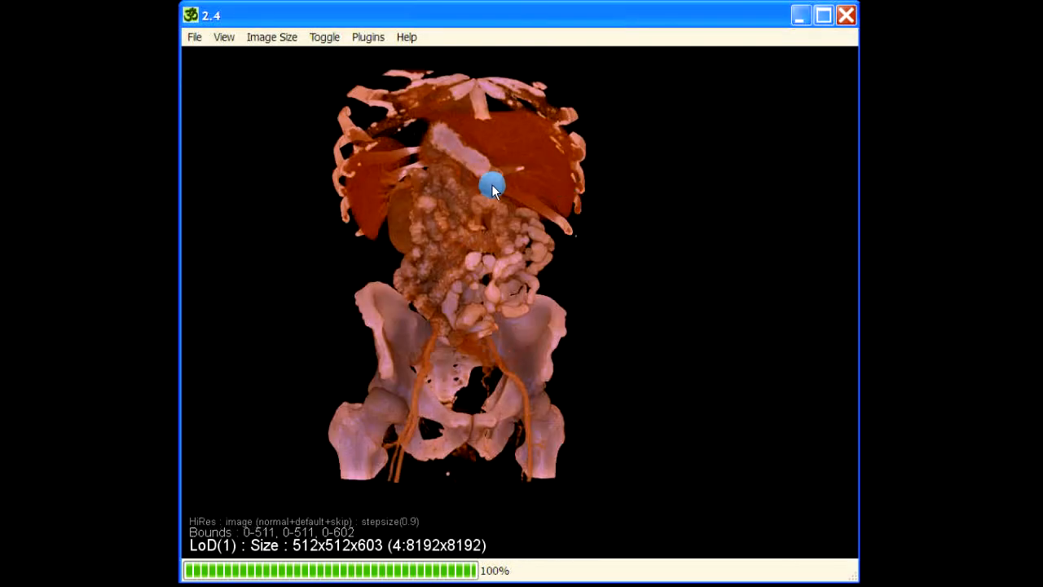
{"action": "left_click_drag", "start_coordinate": [491, 182], "coordinate": [623, 309]}
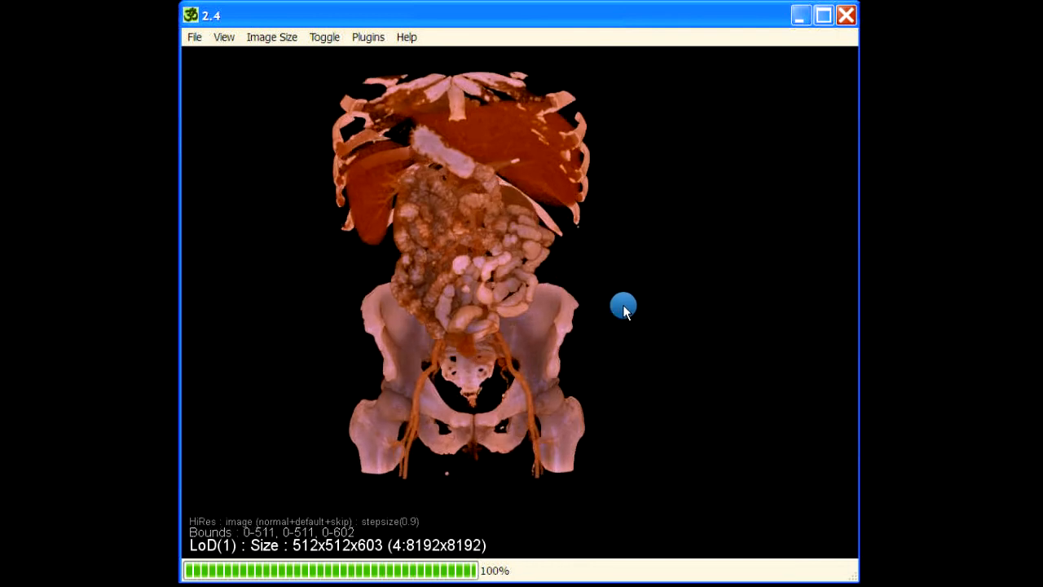
{"action": "right_click_drag", "start_coordinate": [480, 214], "coordinate": [529, 230]}
{"action": "left_click", "coordinate": [569, 233]}
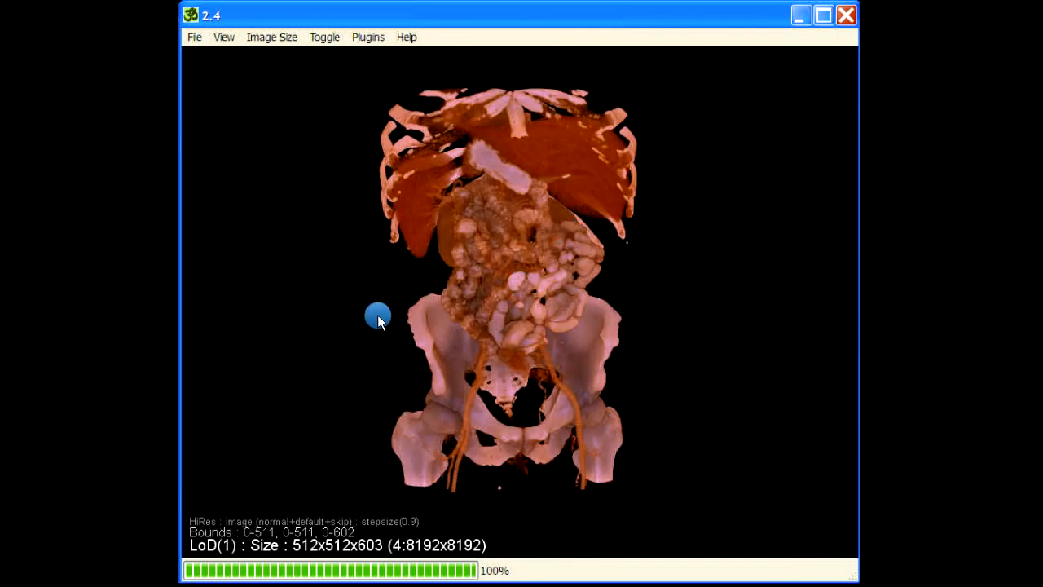
{"action": "left_click_drag", "start_coordinate": [380, 315], "coordinate": [664, 368]}
{"action": "scroll", "coordinate": [665, 367], "scroll_direction": "down", "scroll_amount": 4}
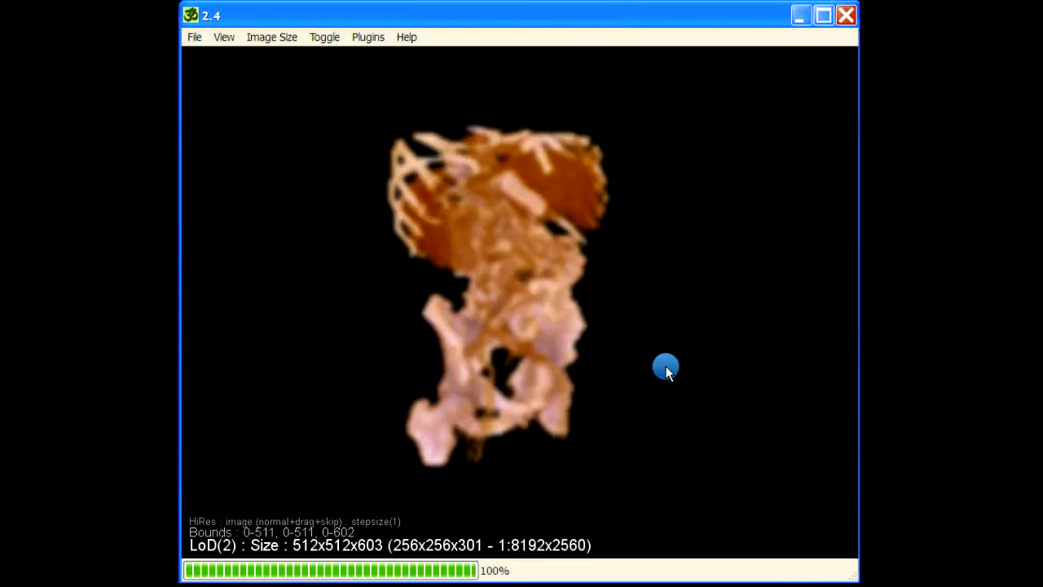
{"action": "scroll", "coordinate": [622, 292], "scroll_direction": "up", "scroll_amount": 5}
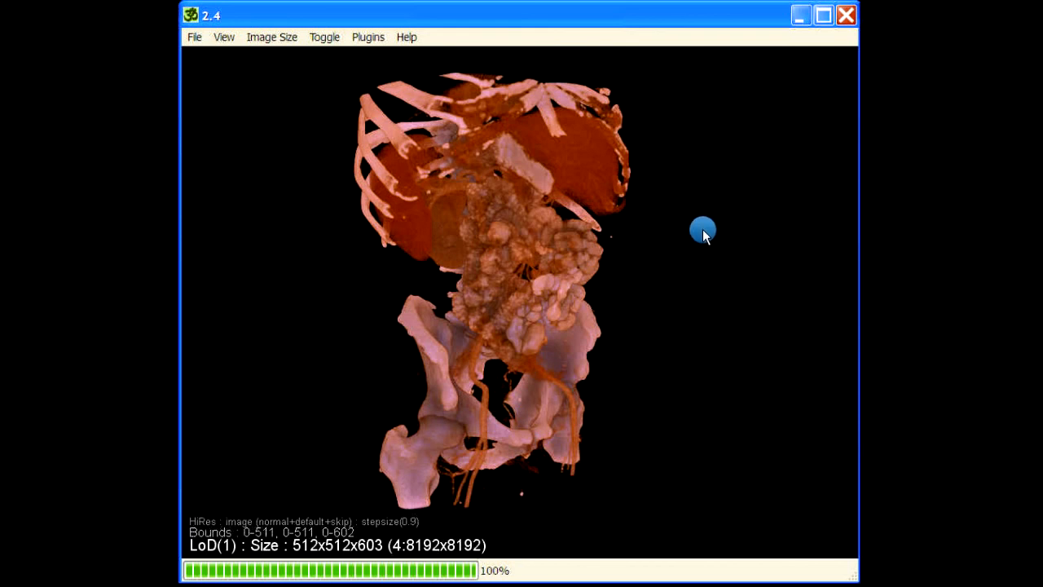
{"action": "left_click_drag", "start_coordinate": [589, 282], "coordinate": [517, 389]}
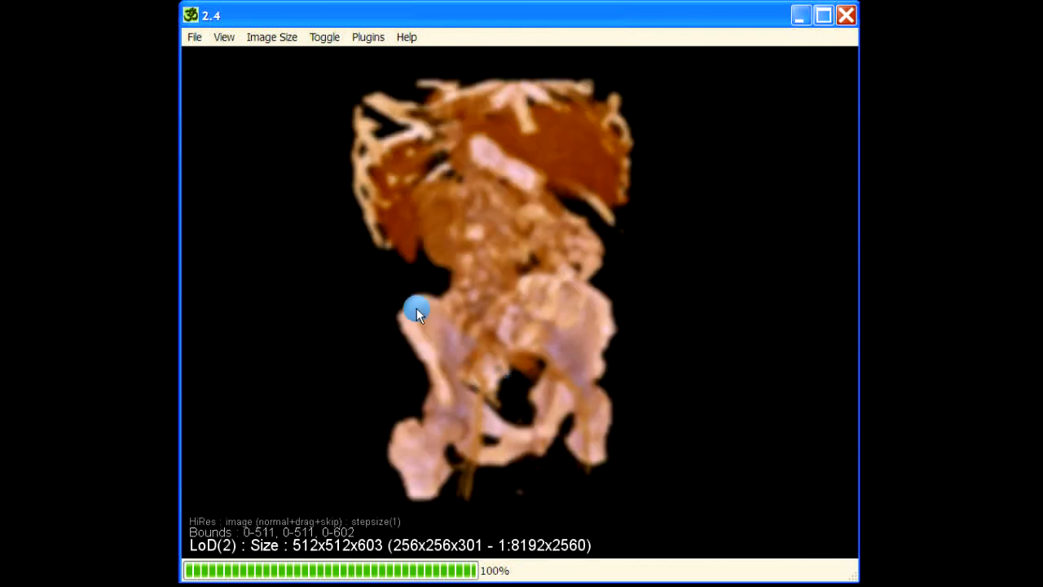
{"action": "left_click_drag", "start_coordinate": [328, 282], "coordinate": [573, 242]}
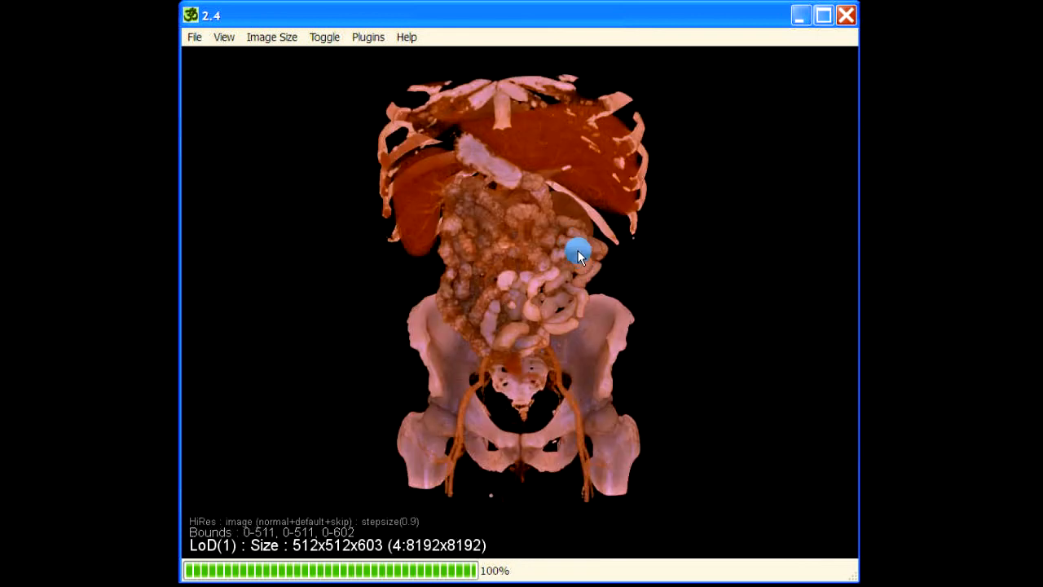